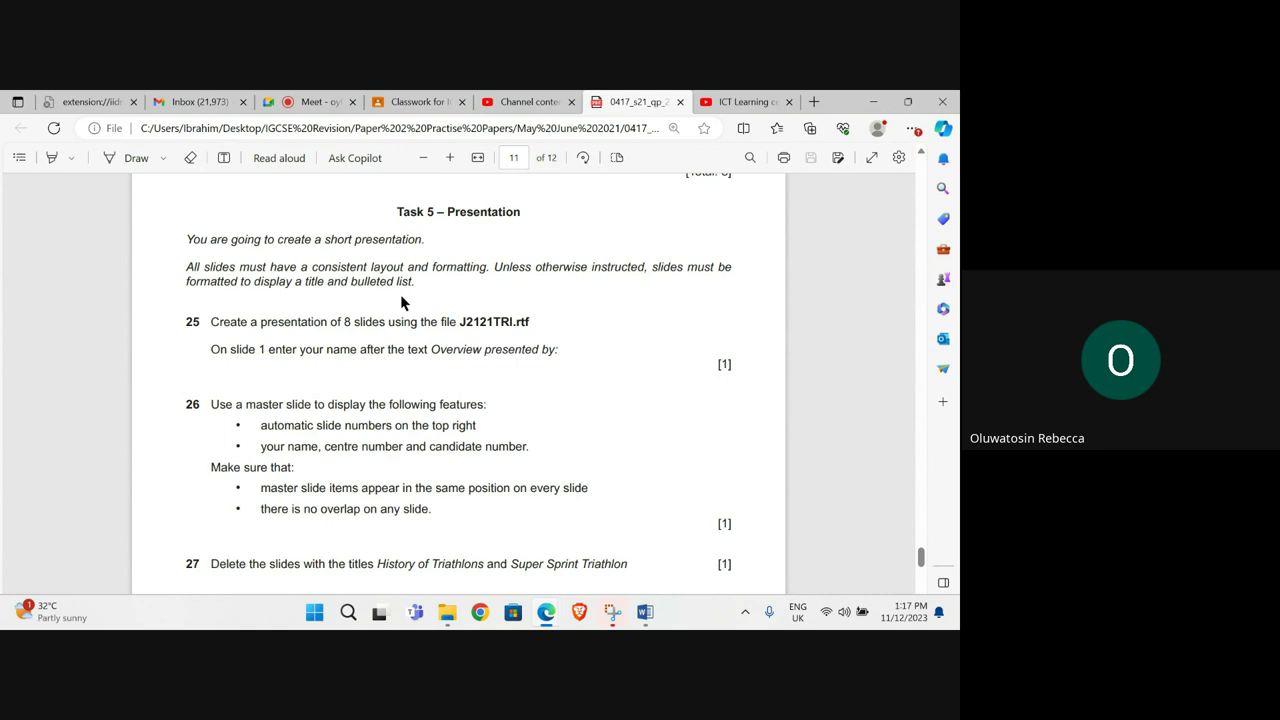
- Start PowerPoint with a new blank presentation and delete its default title slide
scroll(405, 295, "down", 1)
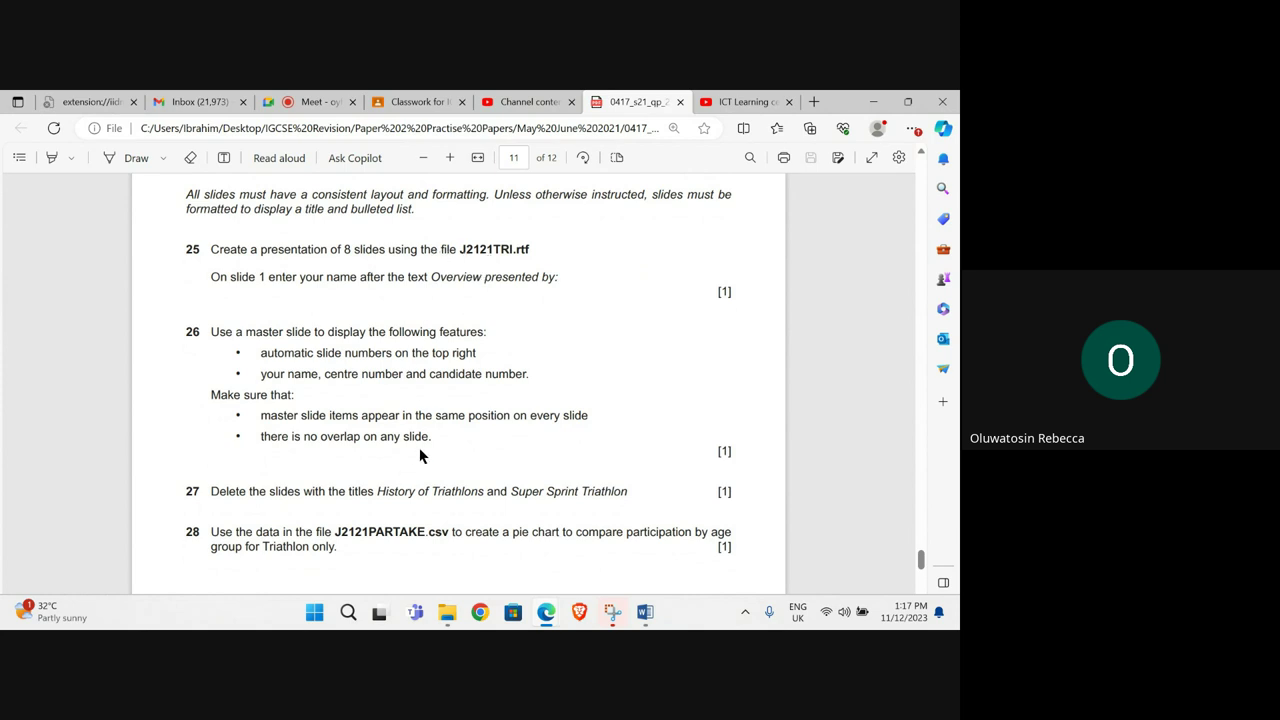
left_click(348, 612)
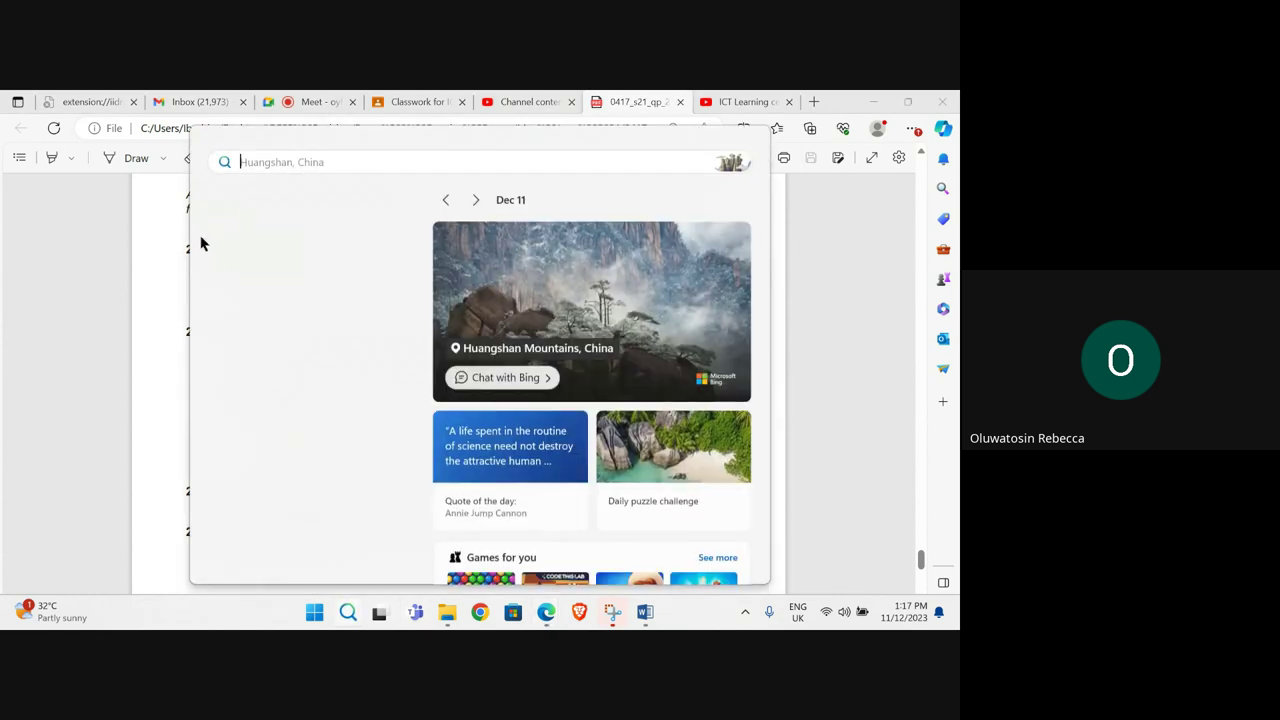
left_click(273, 232)
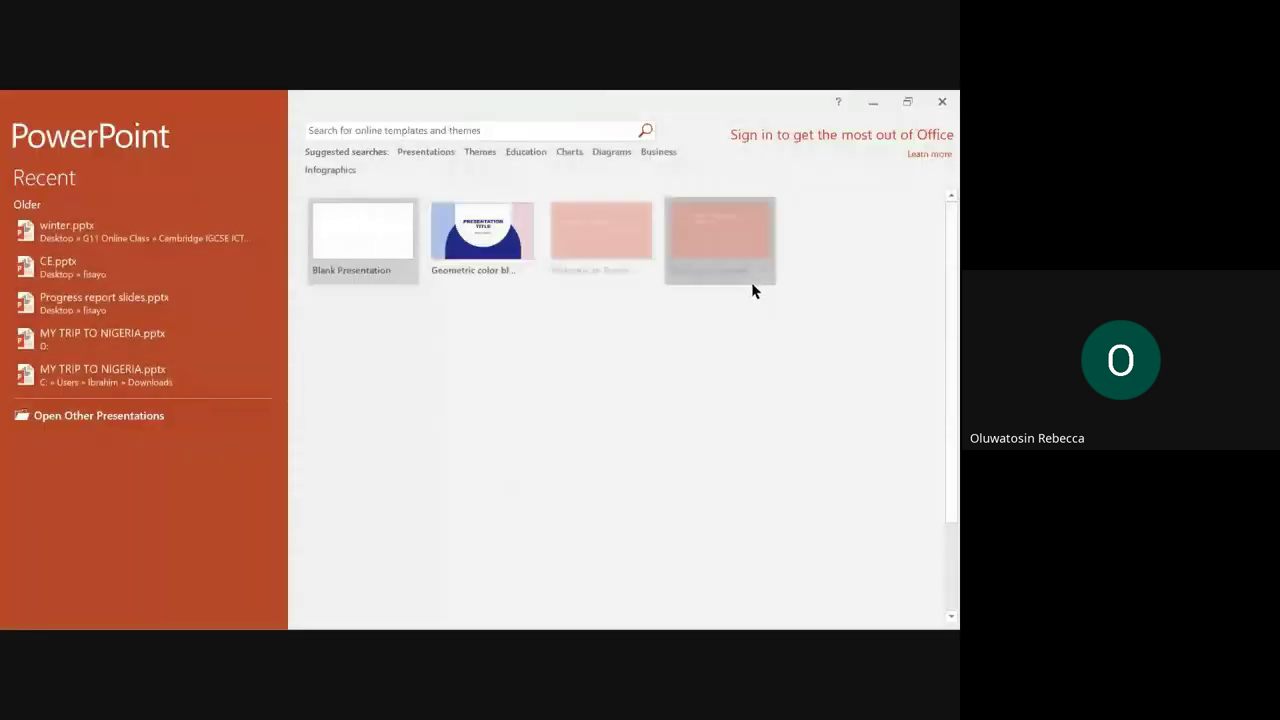
left_click(336, 238)
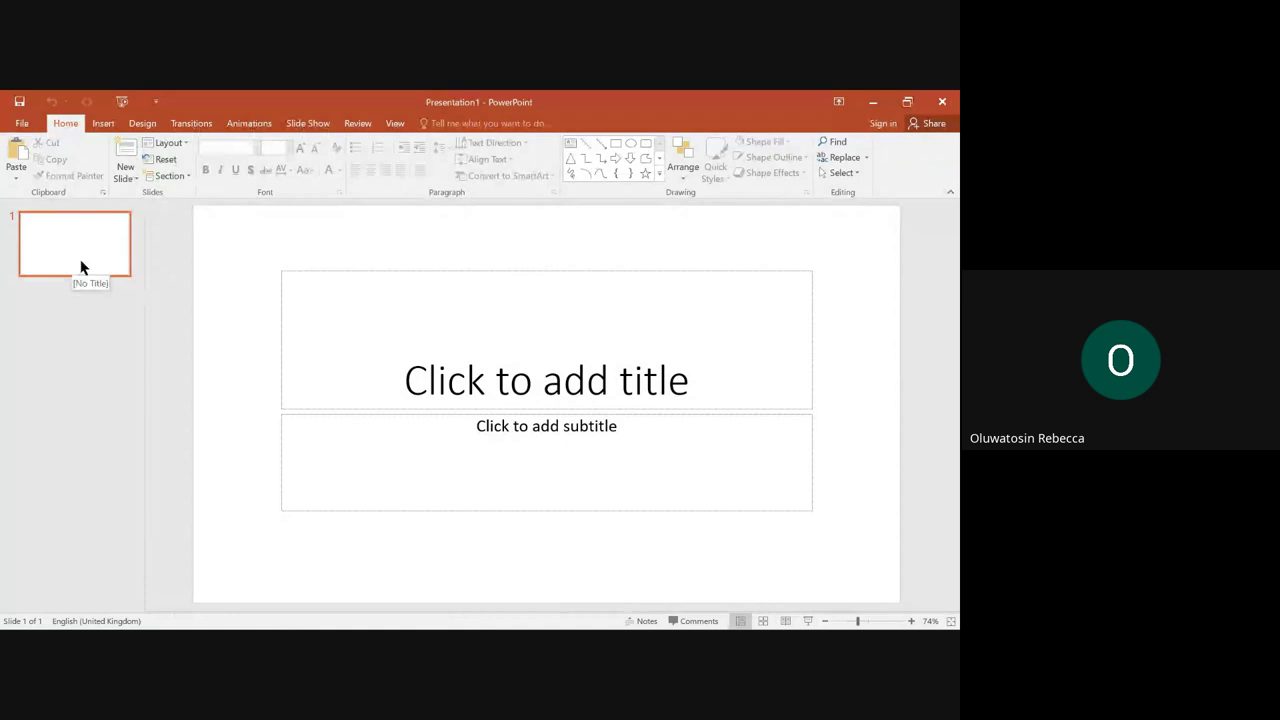
left_click(99, 251)
key("Delete")
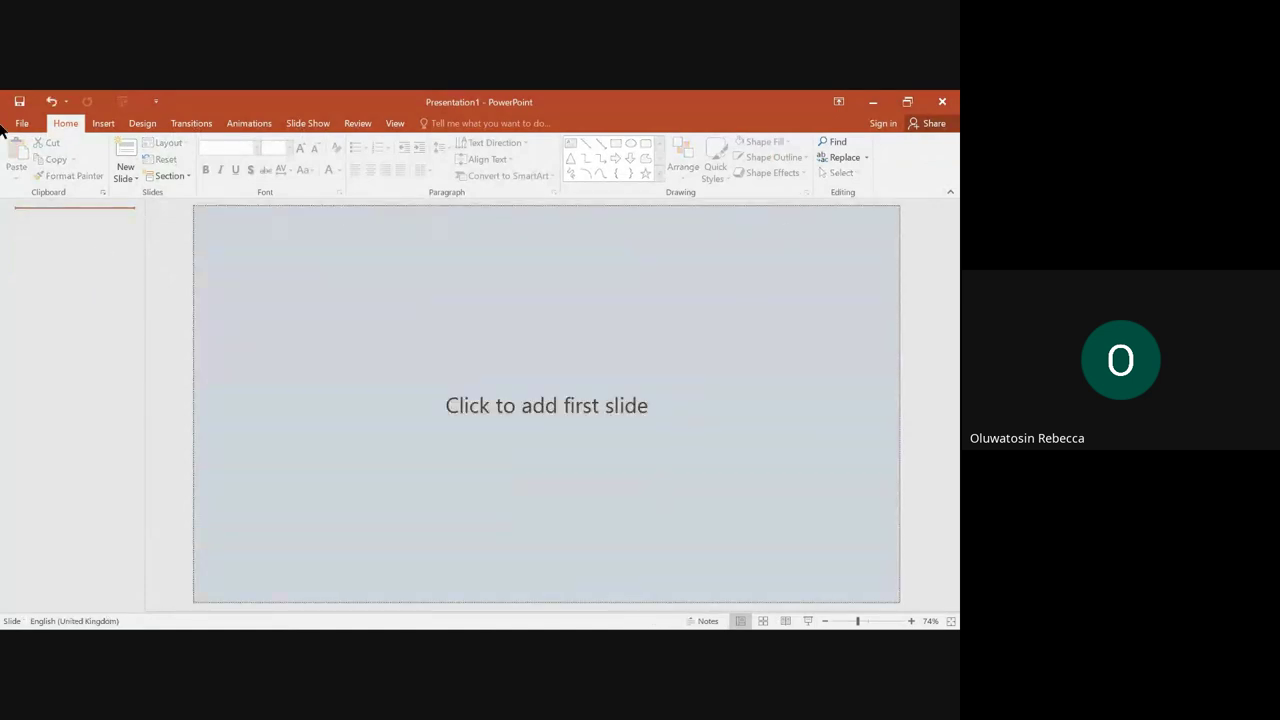
- Import the slides from the outline file J2121TRI.rtf into the empty presentation
left_click(138, 177)
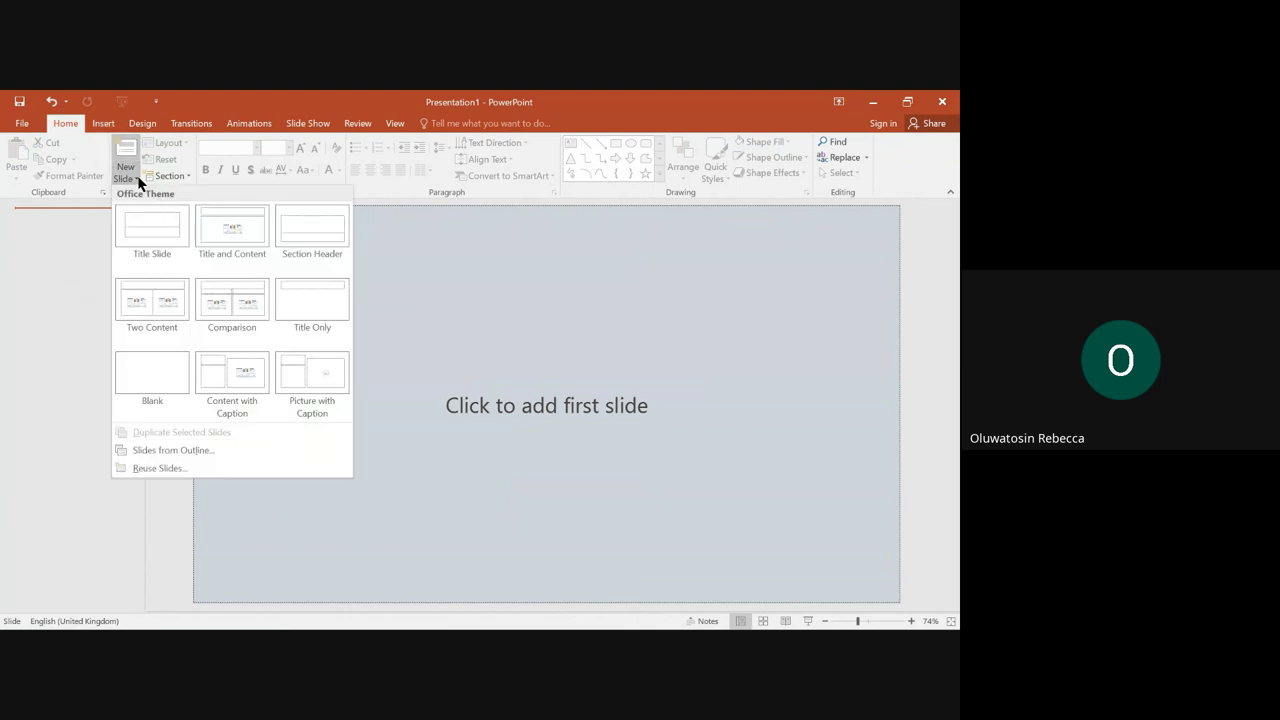
left_click(185, 451)
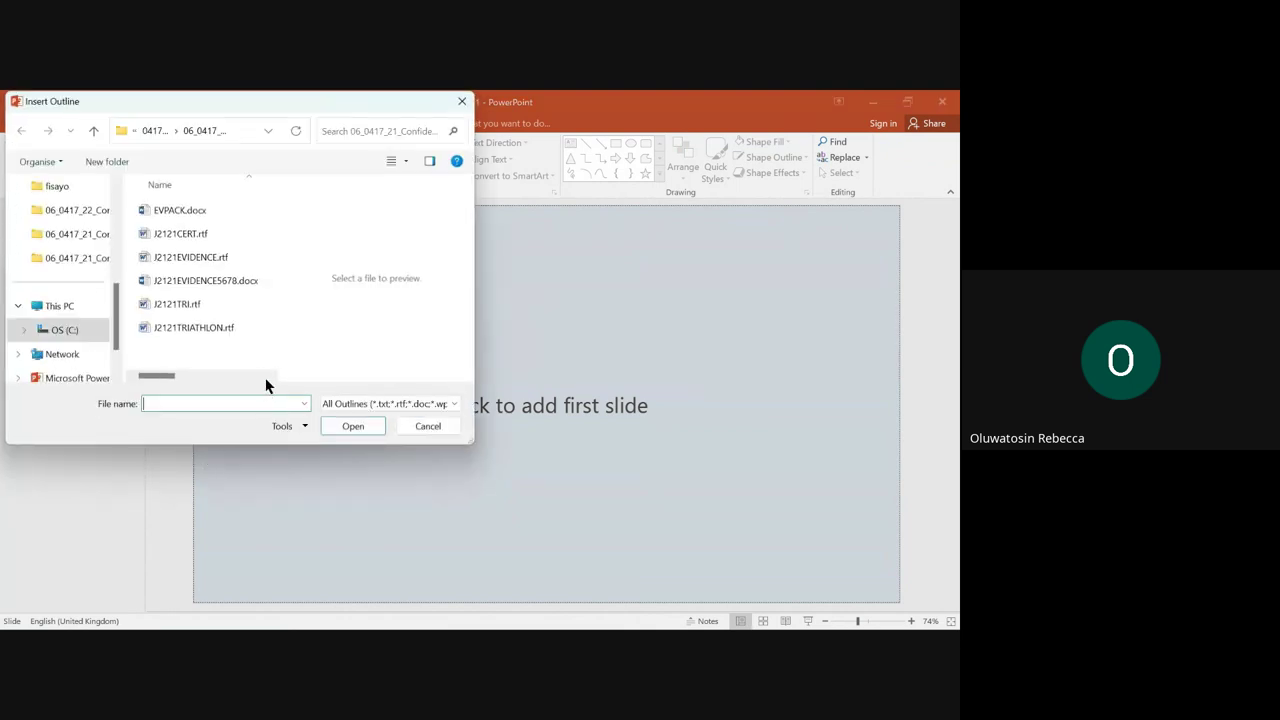
left_click(195, 306)
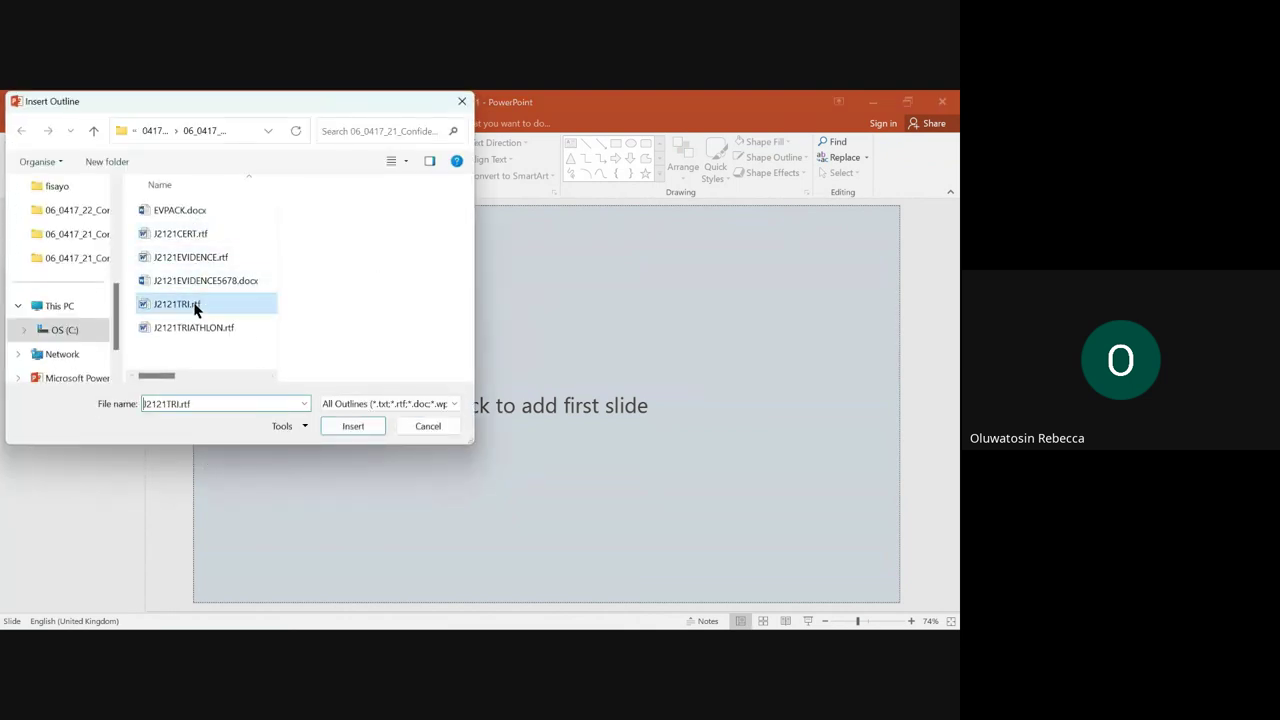
left_click(354, 425)
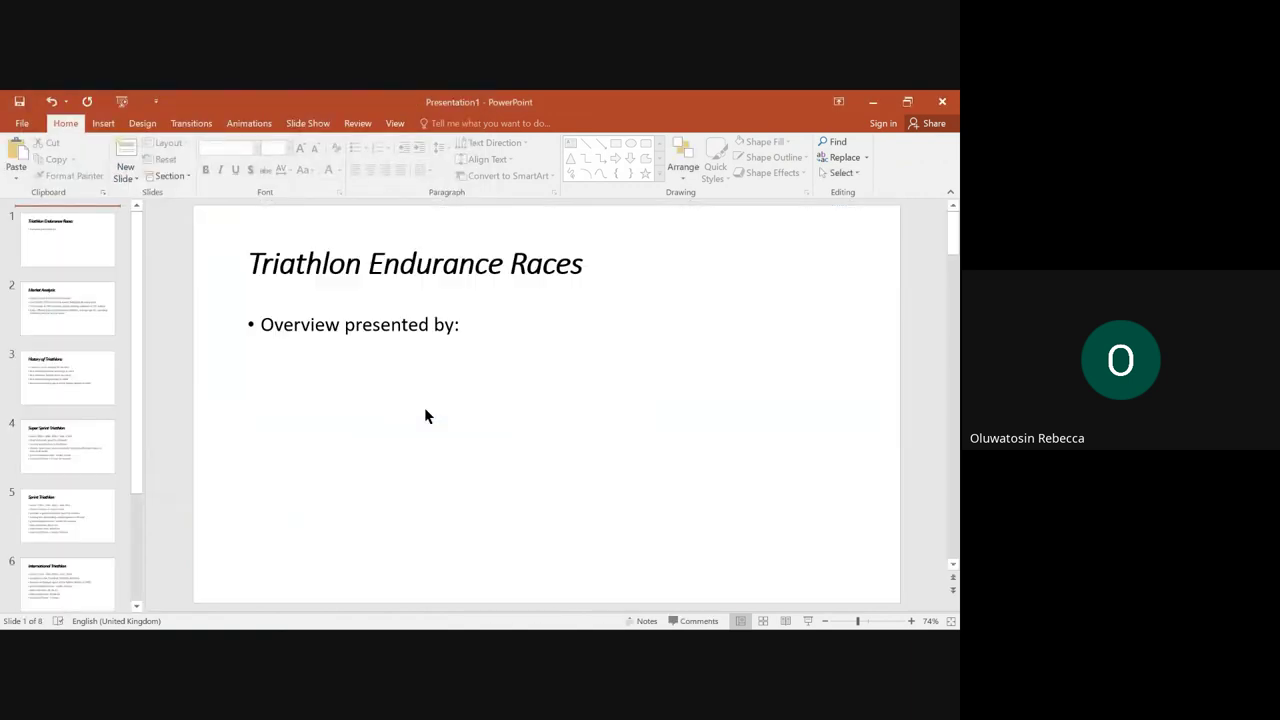
- Check the exam paper's instruction, then enter the presenter's name after "Overview presented by:" on slide 1
left_click(877, 101)
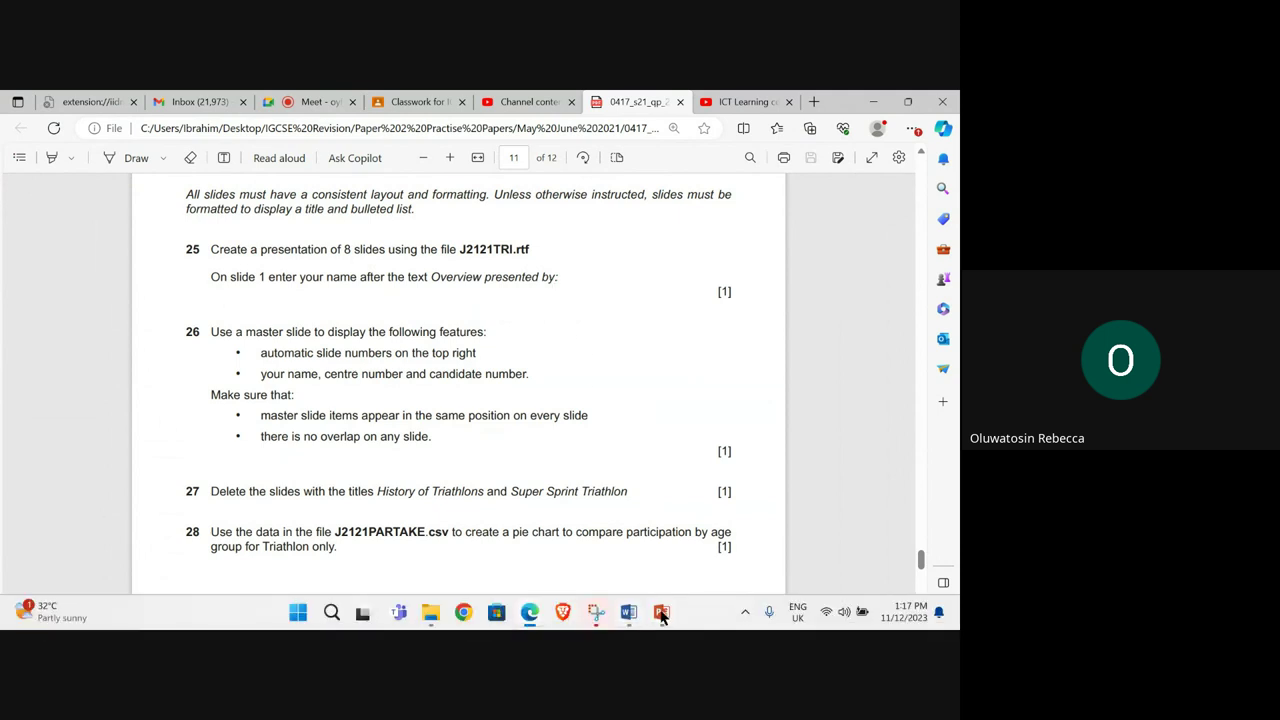
mouse_move(661, 614)
left_click(664, 558)
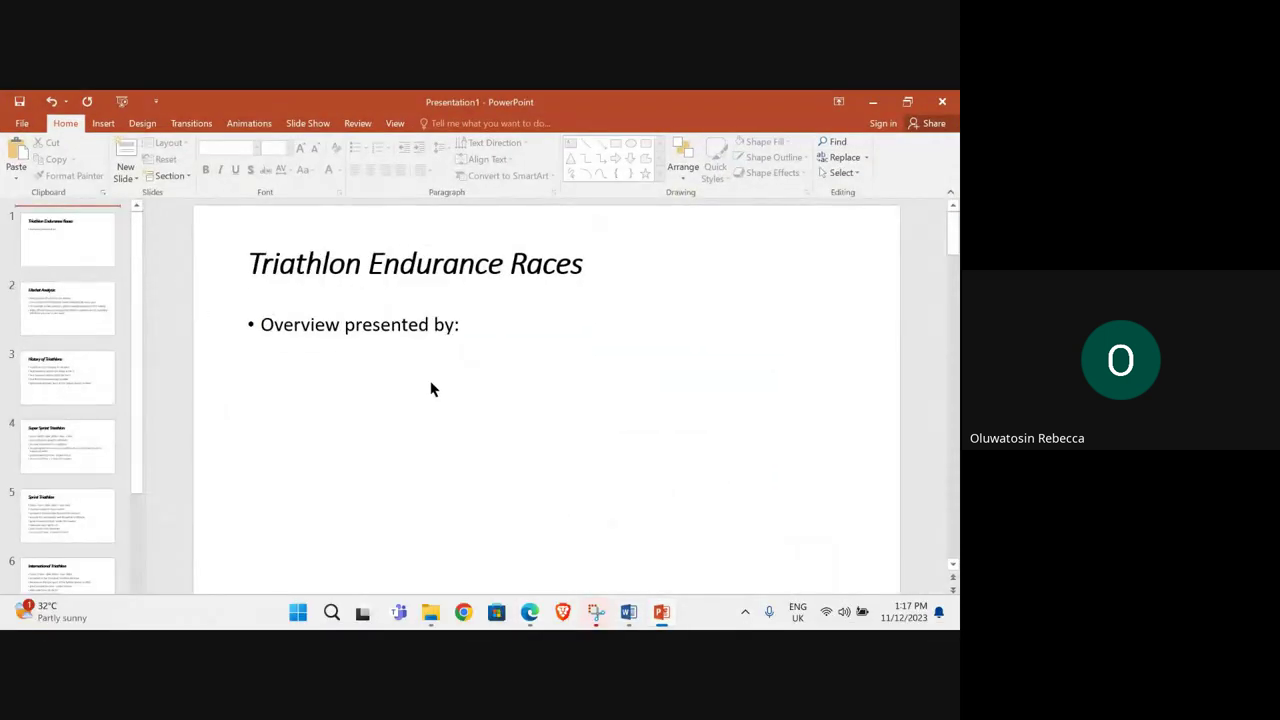
left_click(470, 326)
type("Reb")
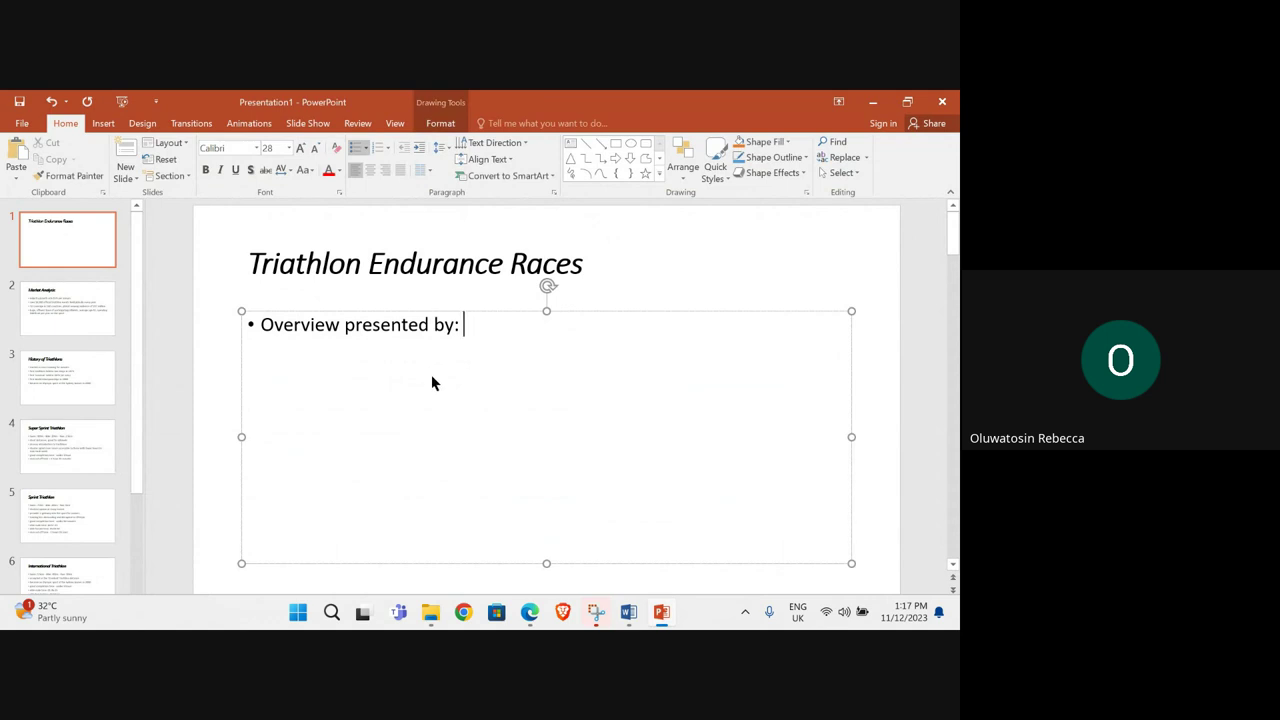
type("ecca")
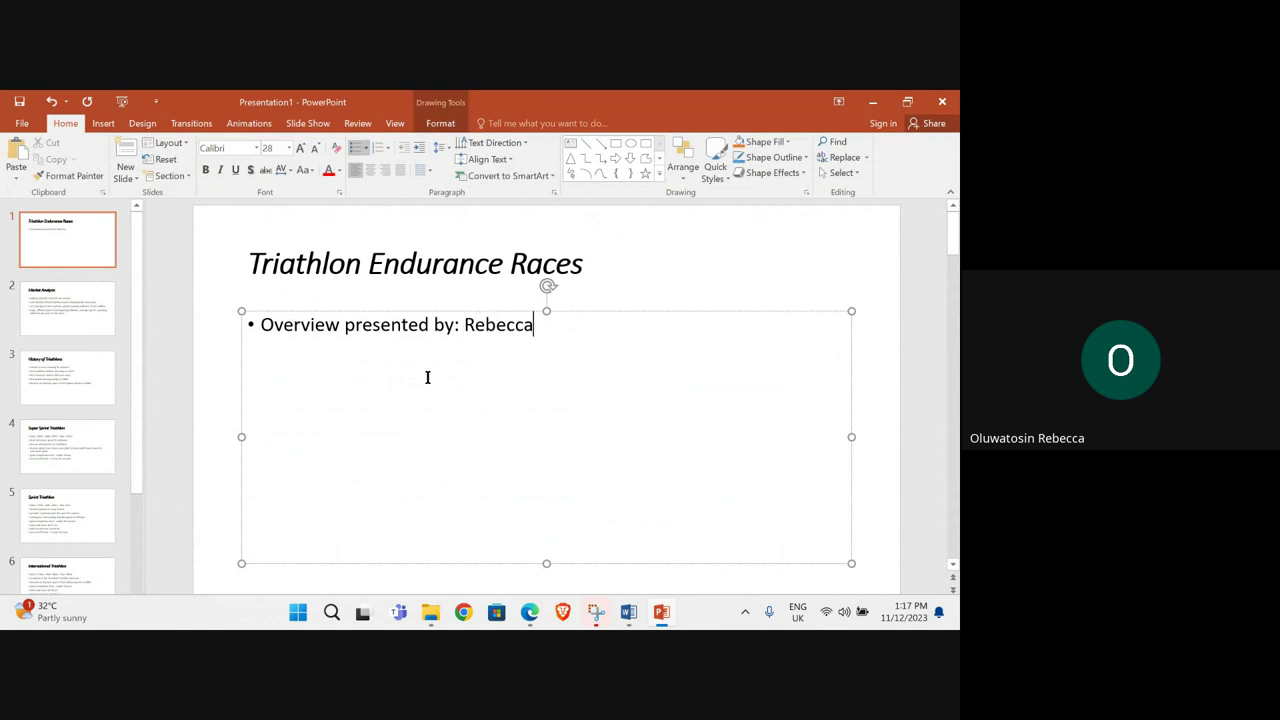
- Check question 26 in the exam paper, then open the presentation's Slide Master view and select the top-level master slide
mouse_move(520, 601)
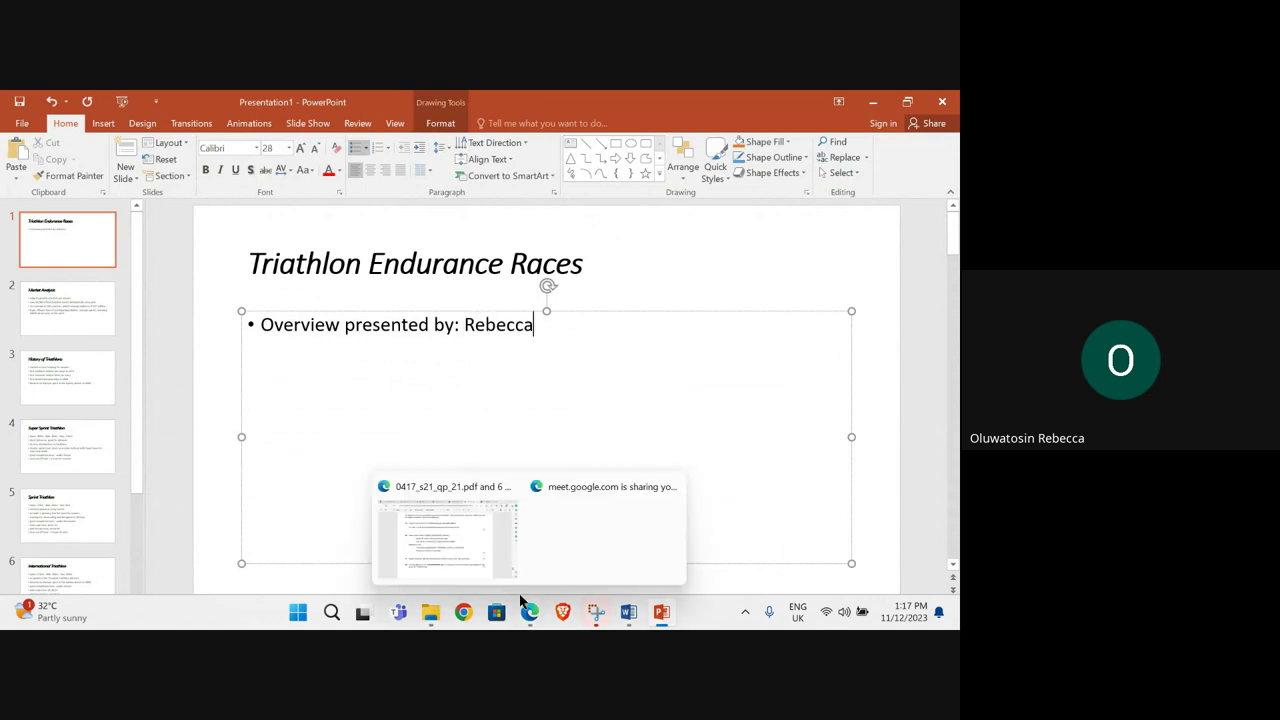
left_click(458, 545)
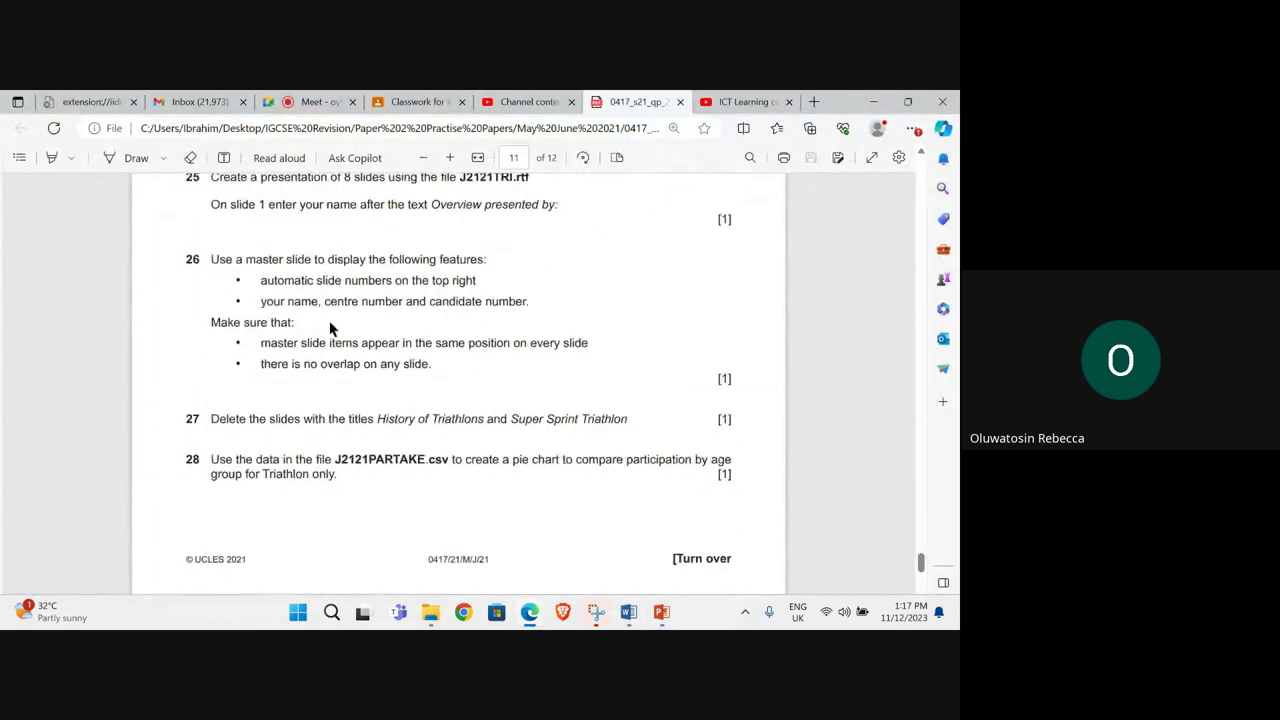
scroll(329, 329, "down", 1)
left_click(662, 612)
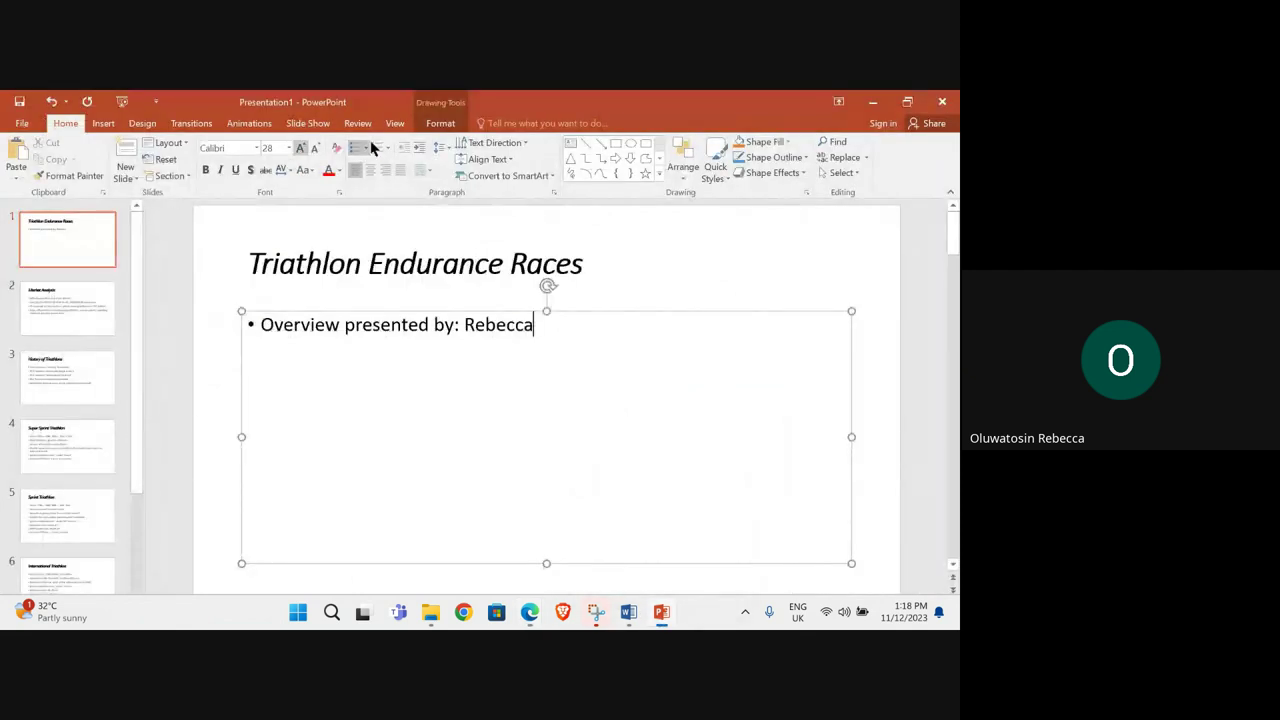
left_click(401, 123)
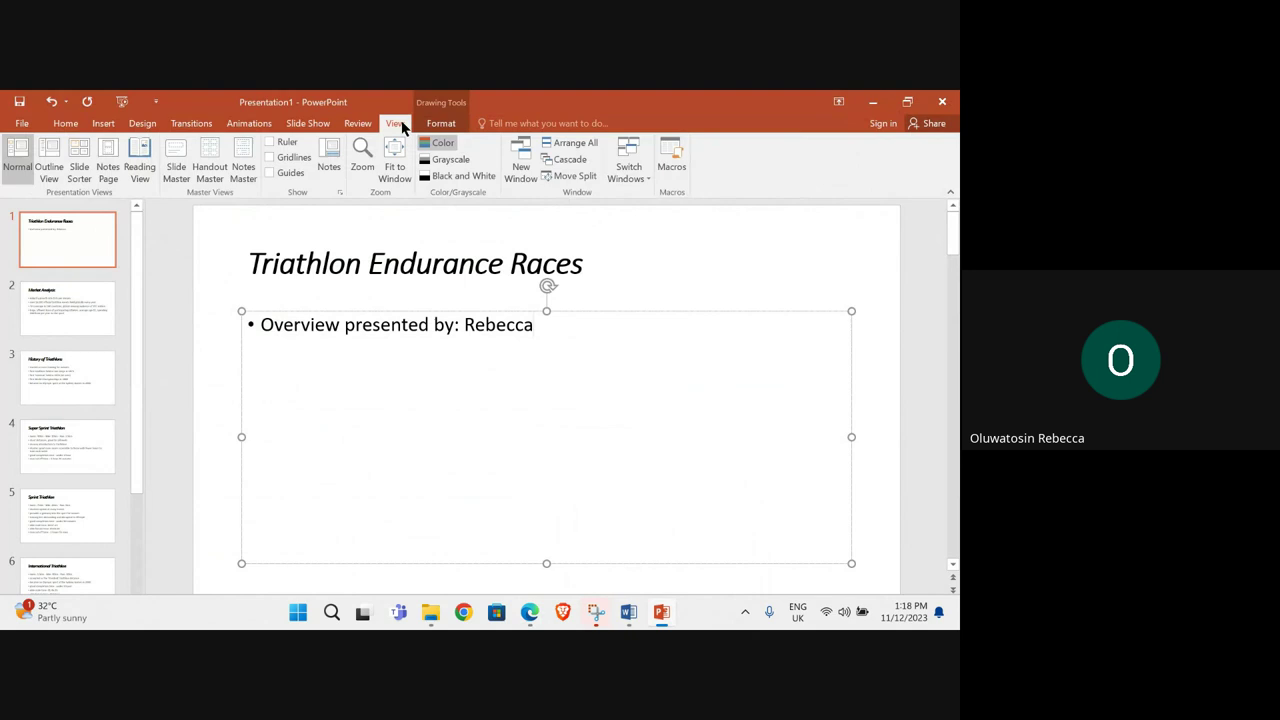
left_click(174, 170)
scroll(48, 251, "up", 5)
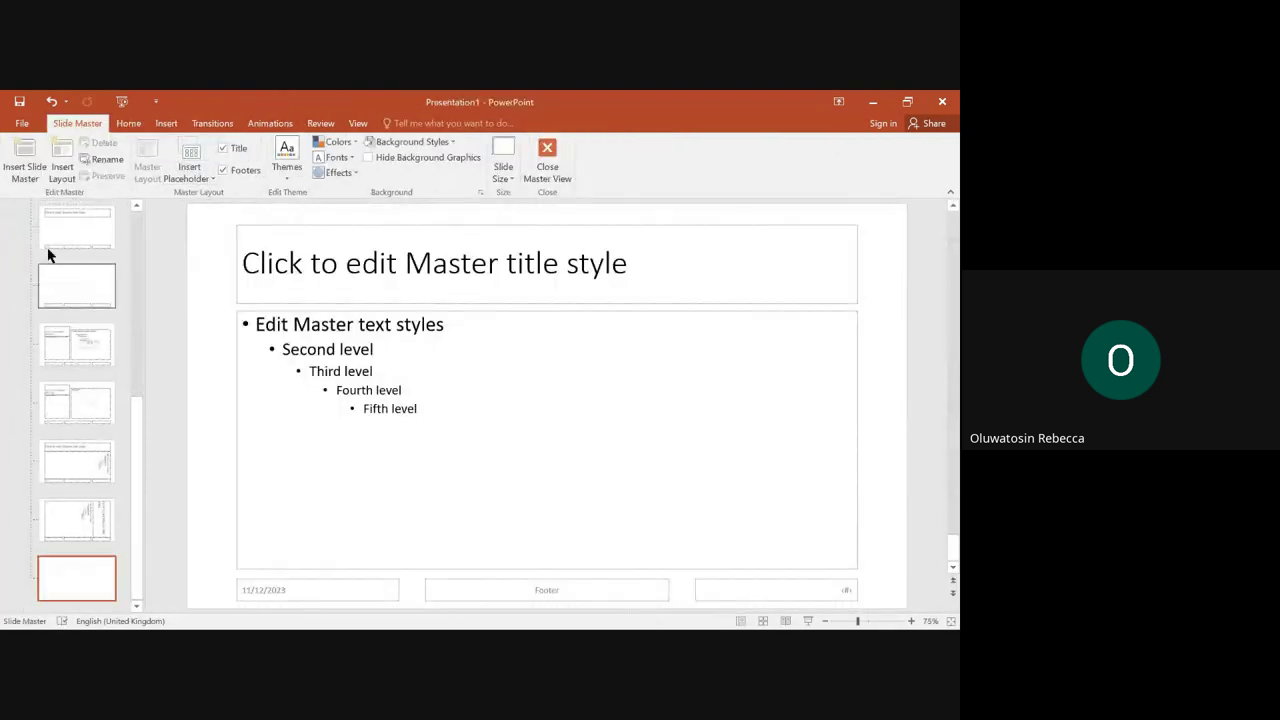
left_click(78, 242)
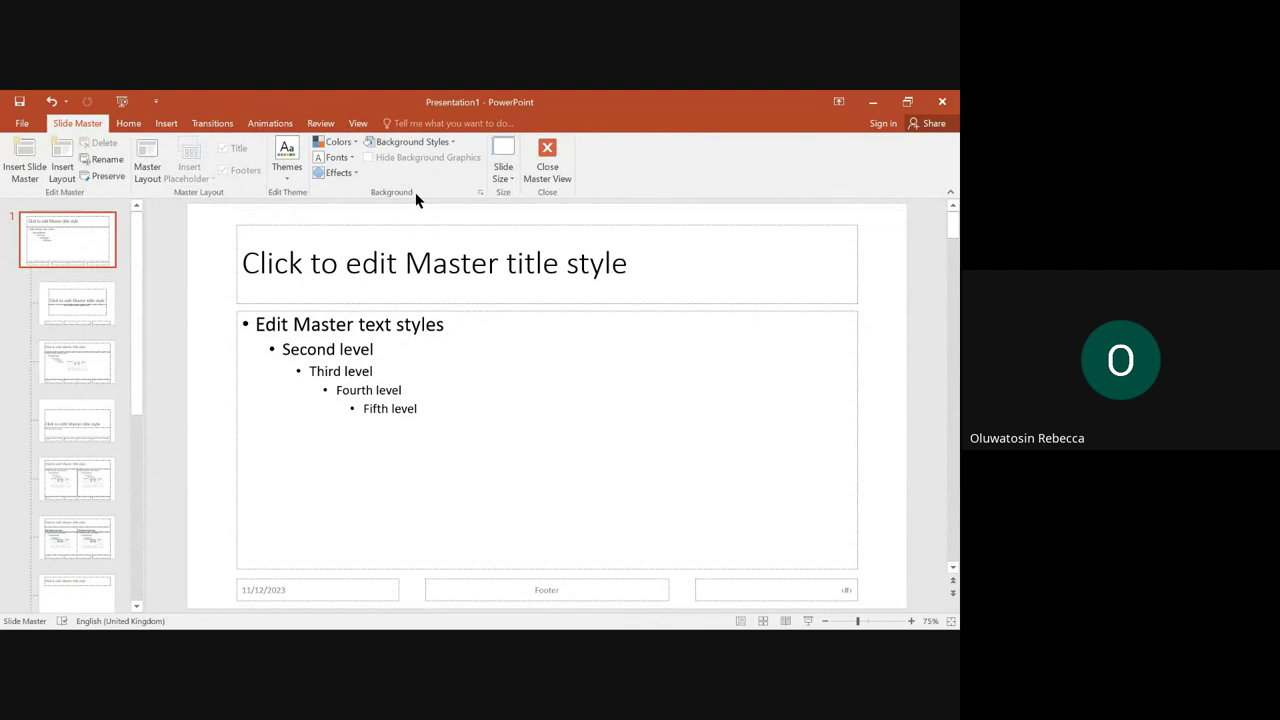
- Add a small text box in the top-right corner of the master slide and insert an automatic slide number in it
left_click(164, 122)
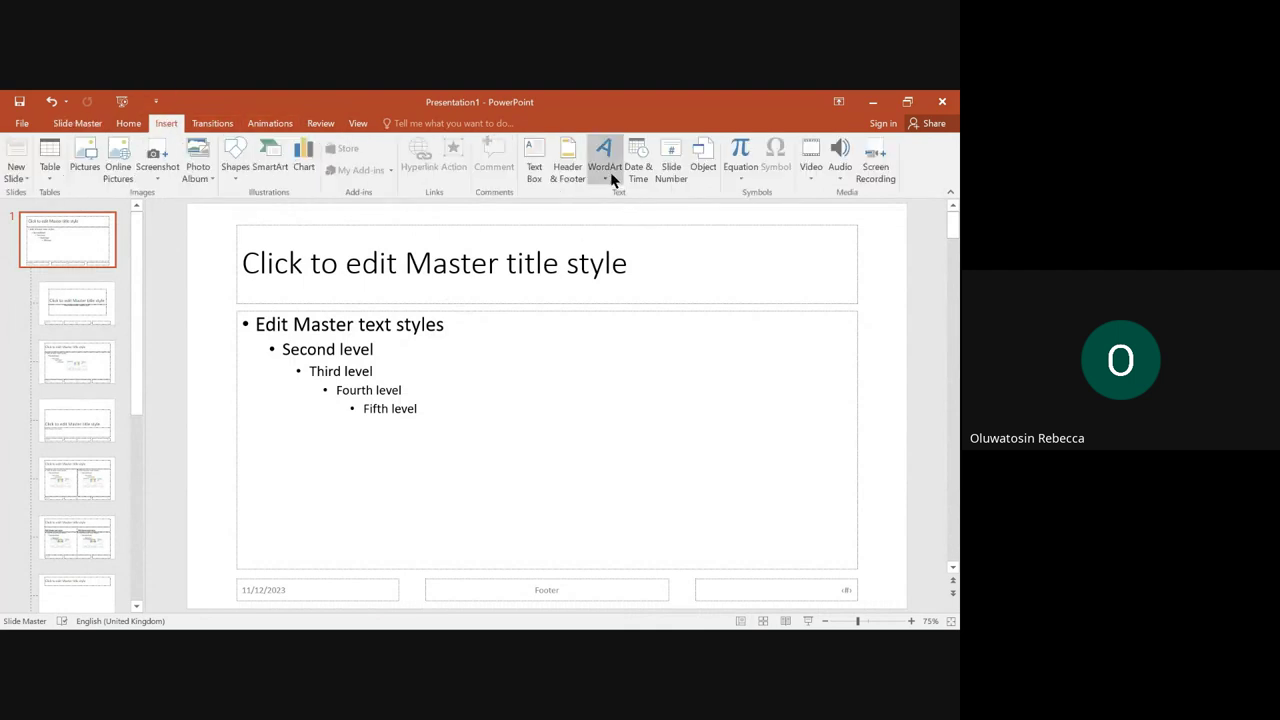
left_click(532, 165)
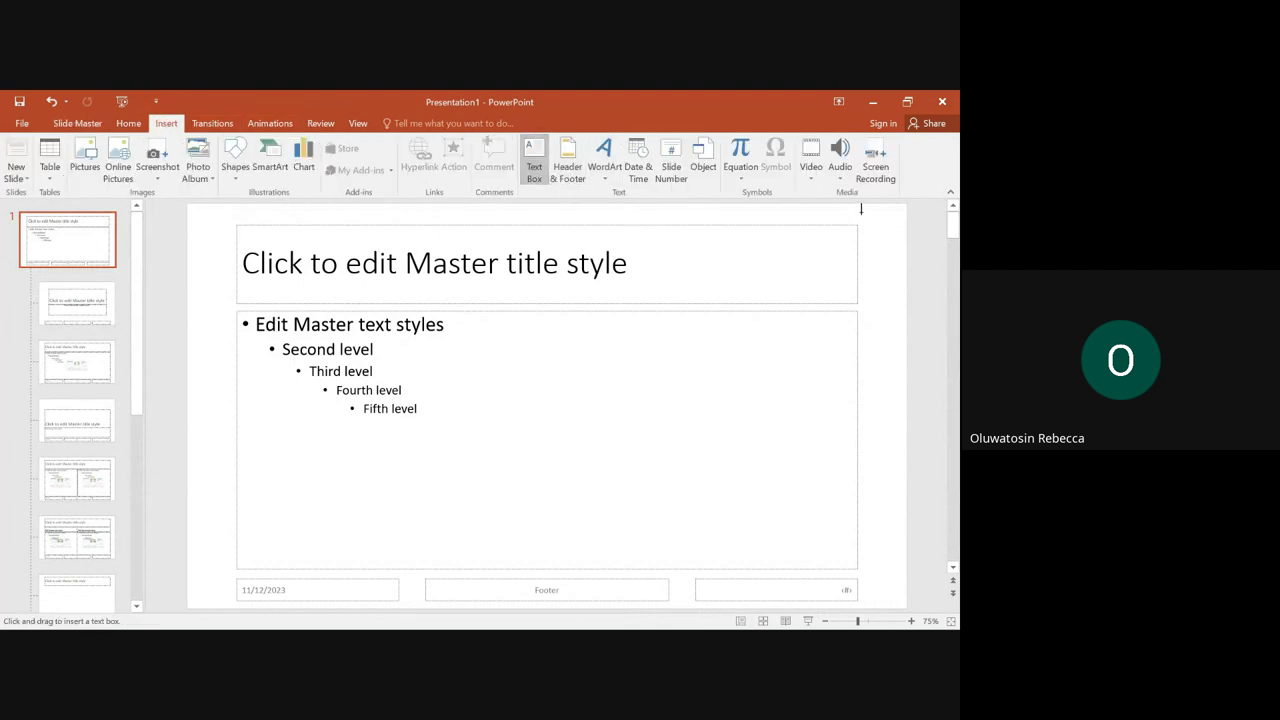
left_click_drag(861, 208, 895, 275)
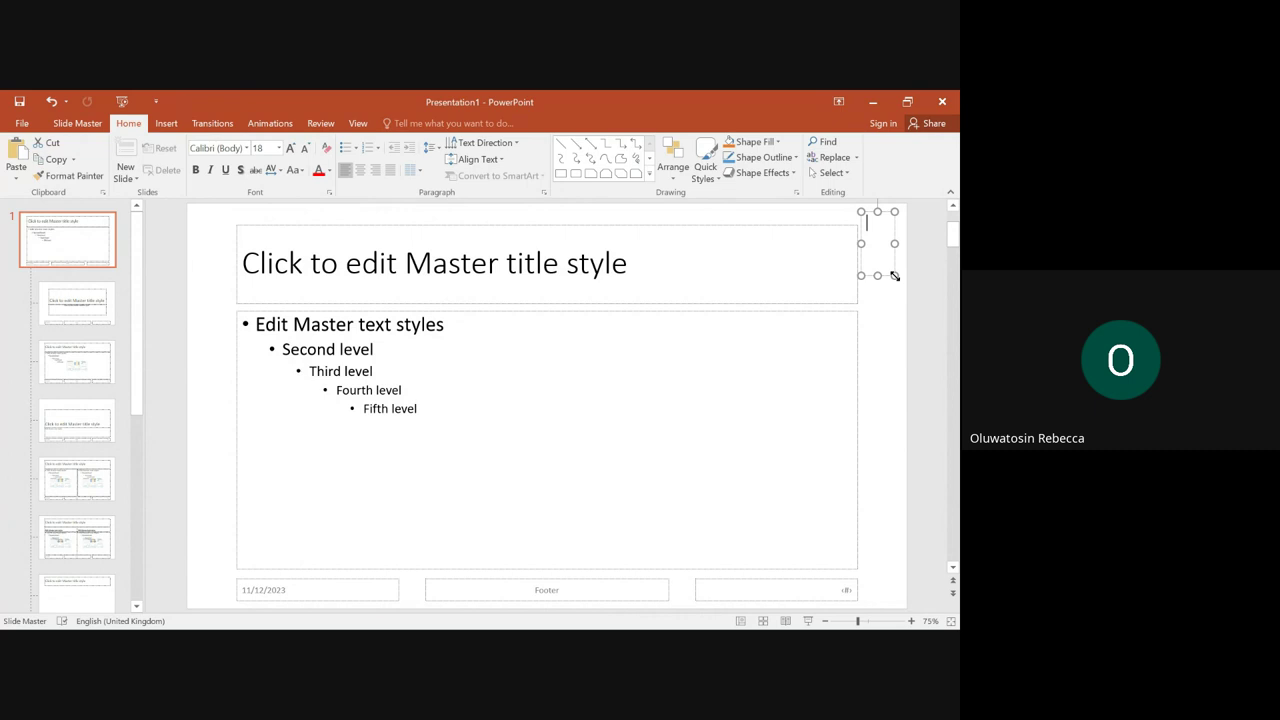
left_click(165, 123)
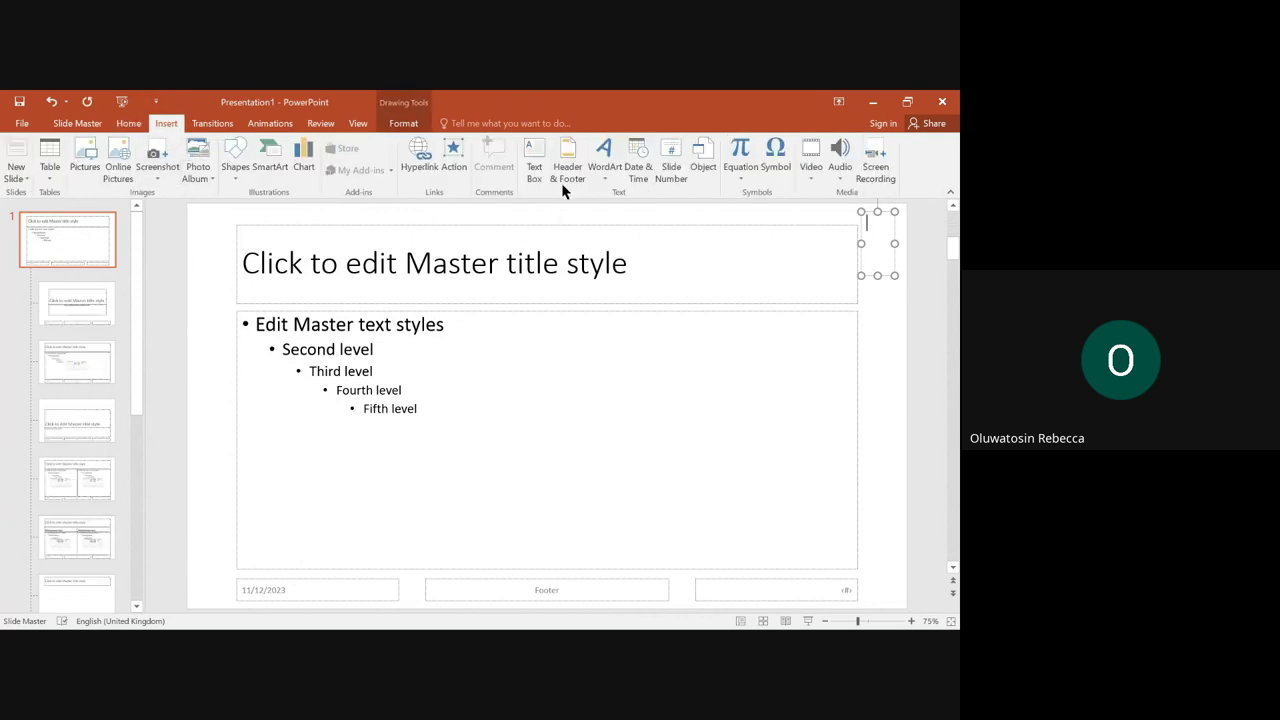
left_click(663, 175)
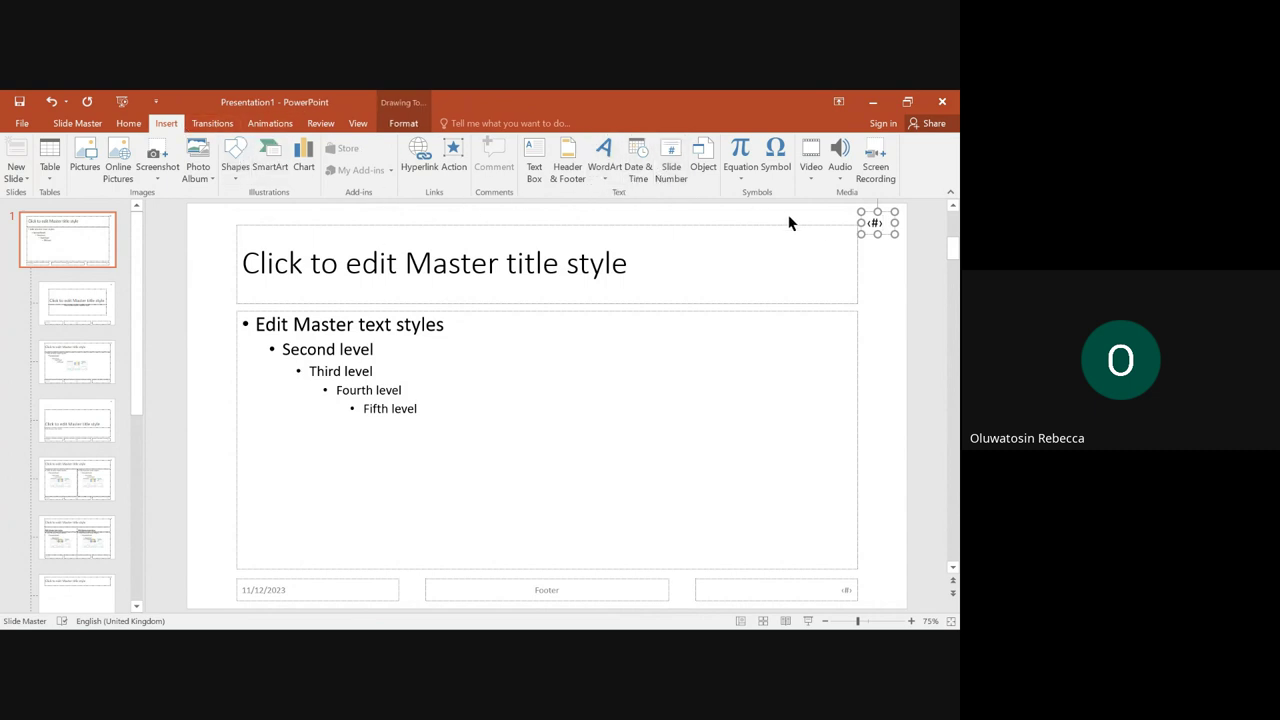
left_click(883, 258)
- Turn on the footer with the candidate's name, centre number and candidate number, and apply it to all slides
left_click(558, 178)
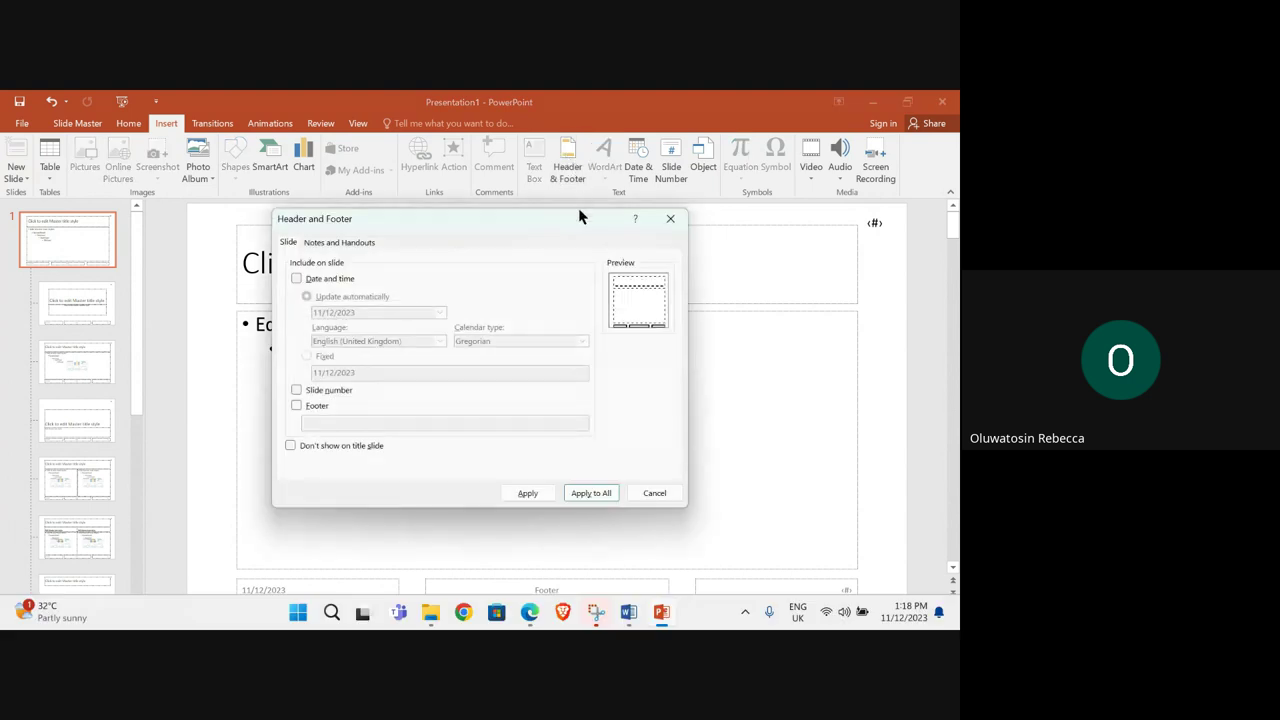
left_click(295, 406)
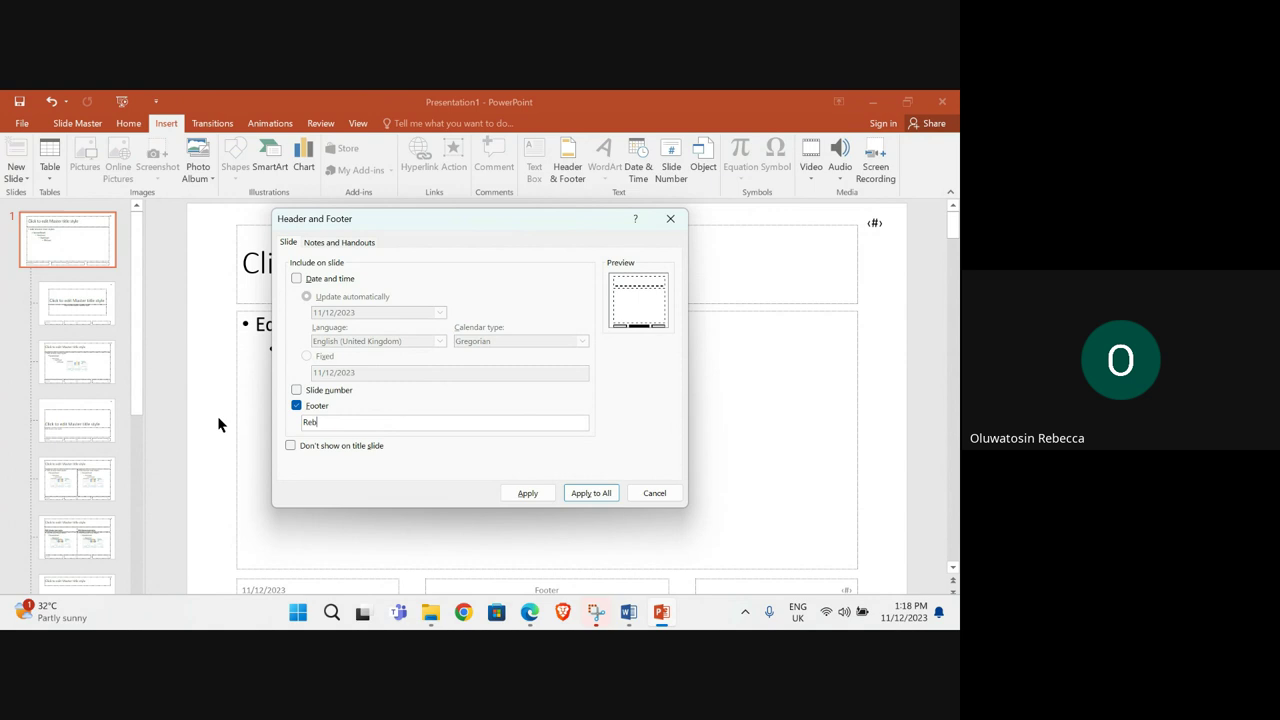
type("Rebecca, 1234, 5678")
left_click(597, 495)
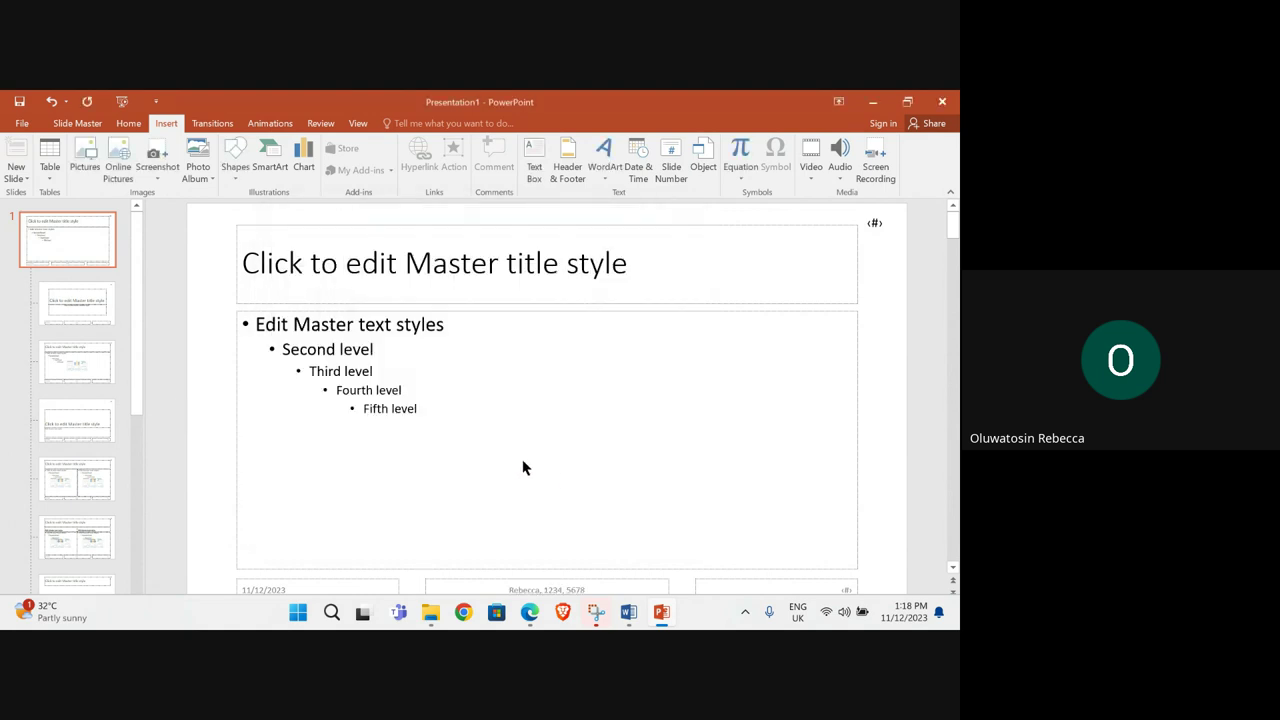
- Delete the original slide number placeholder at the bottom right of the master slide and return to Normal view
left_click(855, 588)
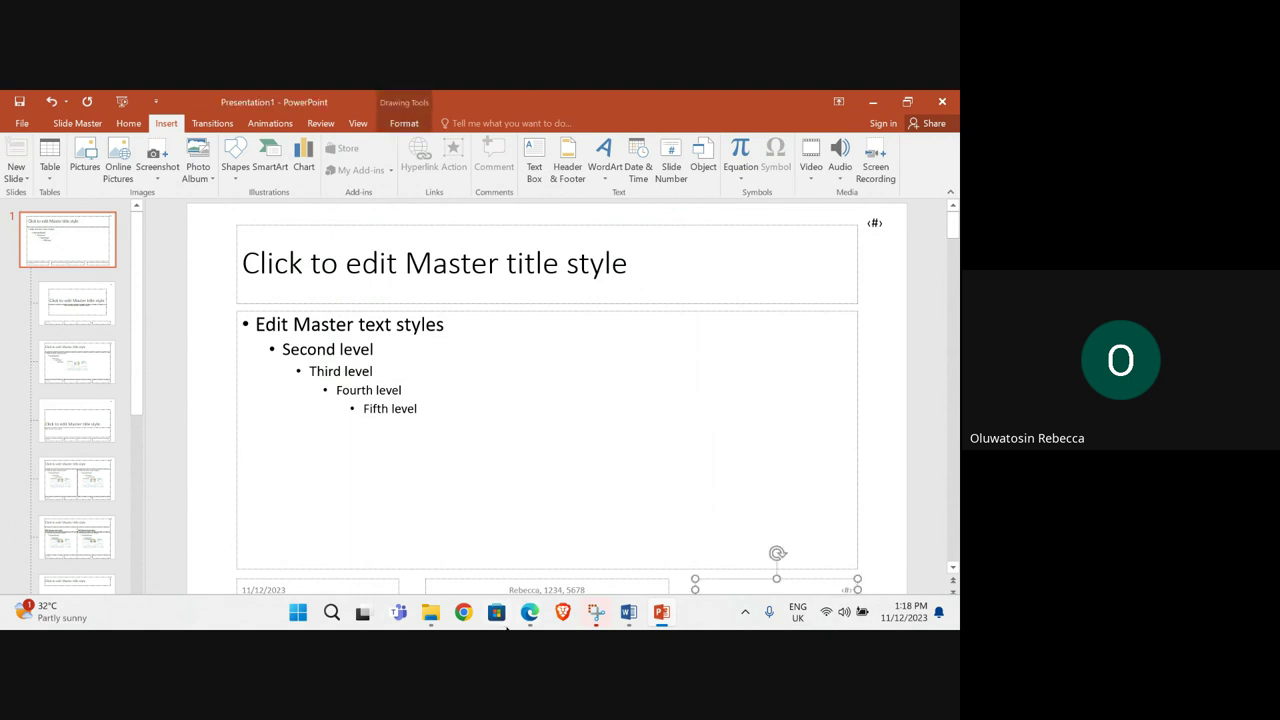
key("Escape")
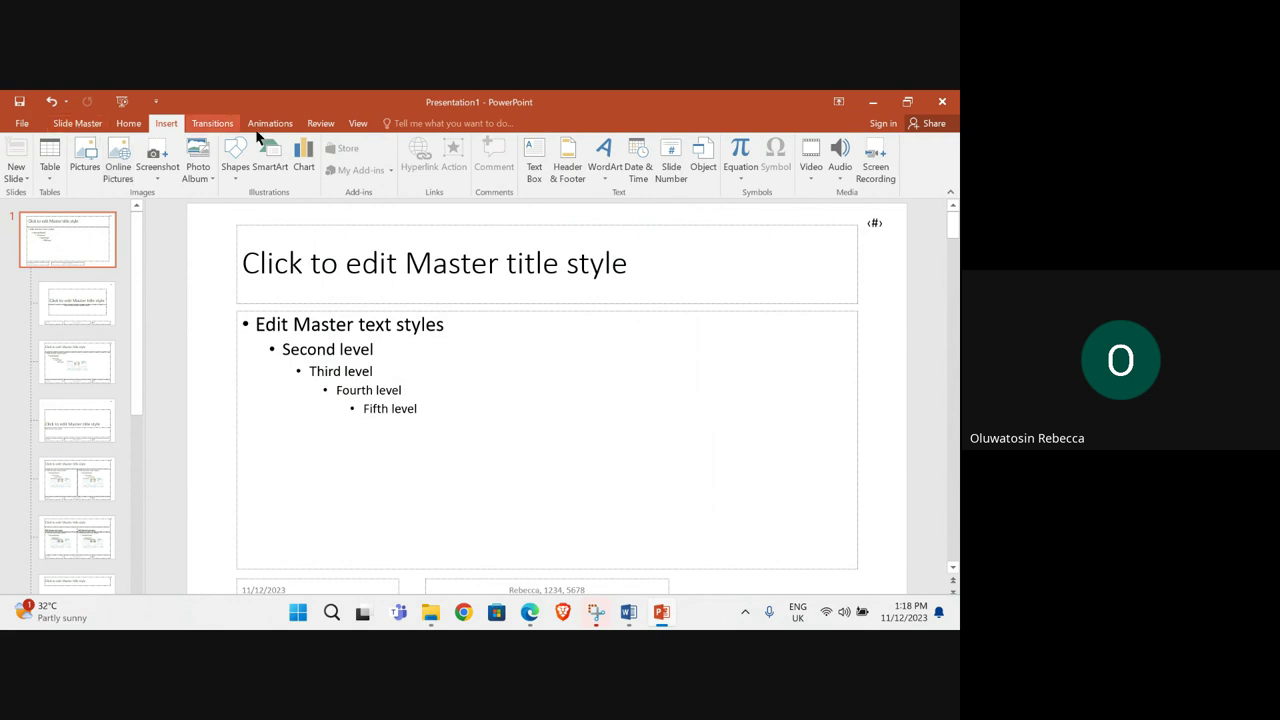
left_click(358, 123)
left_click(26, 171)
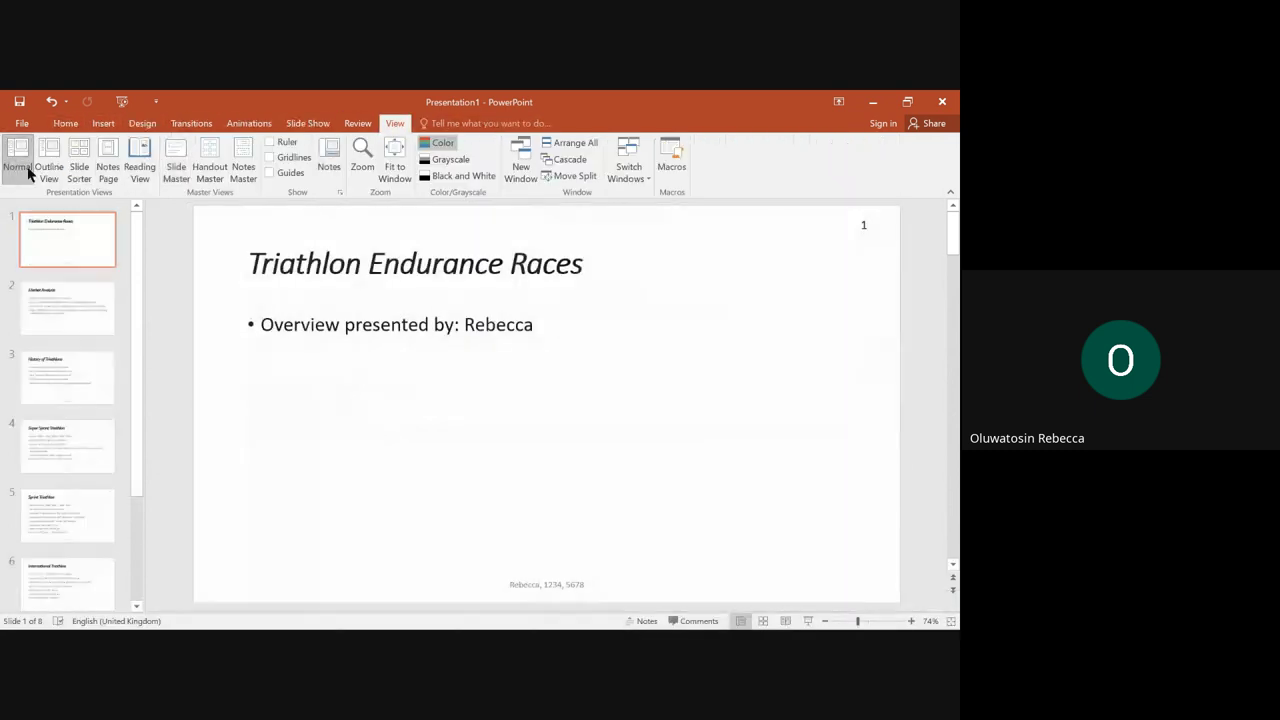
- Check the position of the slide number and footer on the first four slides
left_click(69, 298)
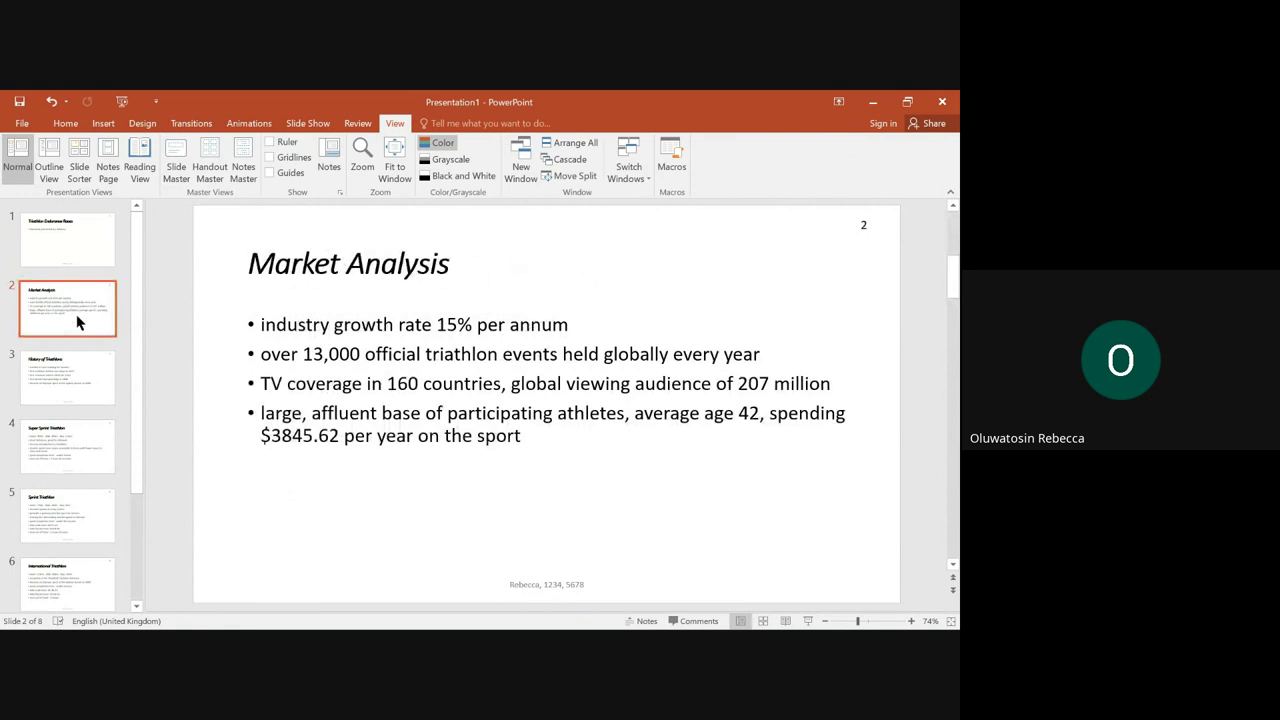
left_click(85, 373)
left_click(85, 428)
left_click(72, 258)
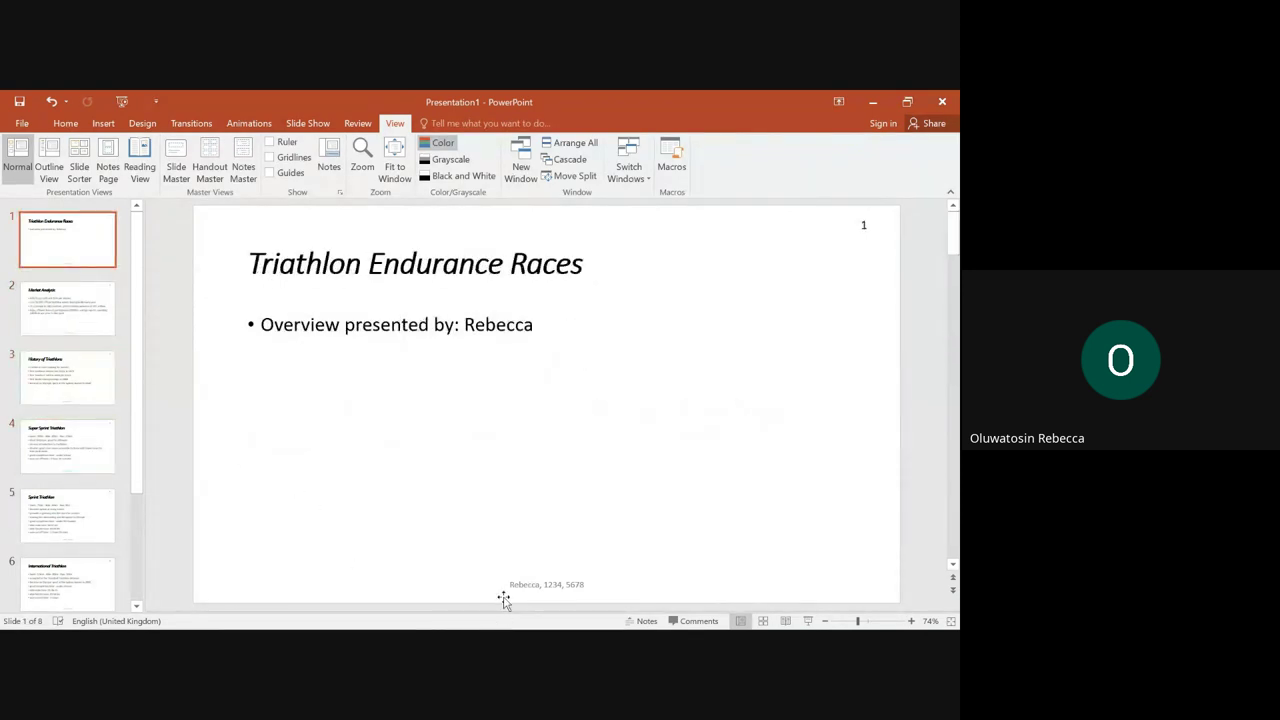
- Switch to the exam paper in Edge and read the instructions from question 27 onwards
left_click(872, 101)
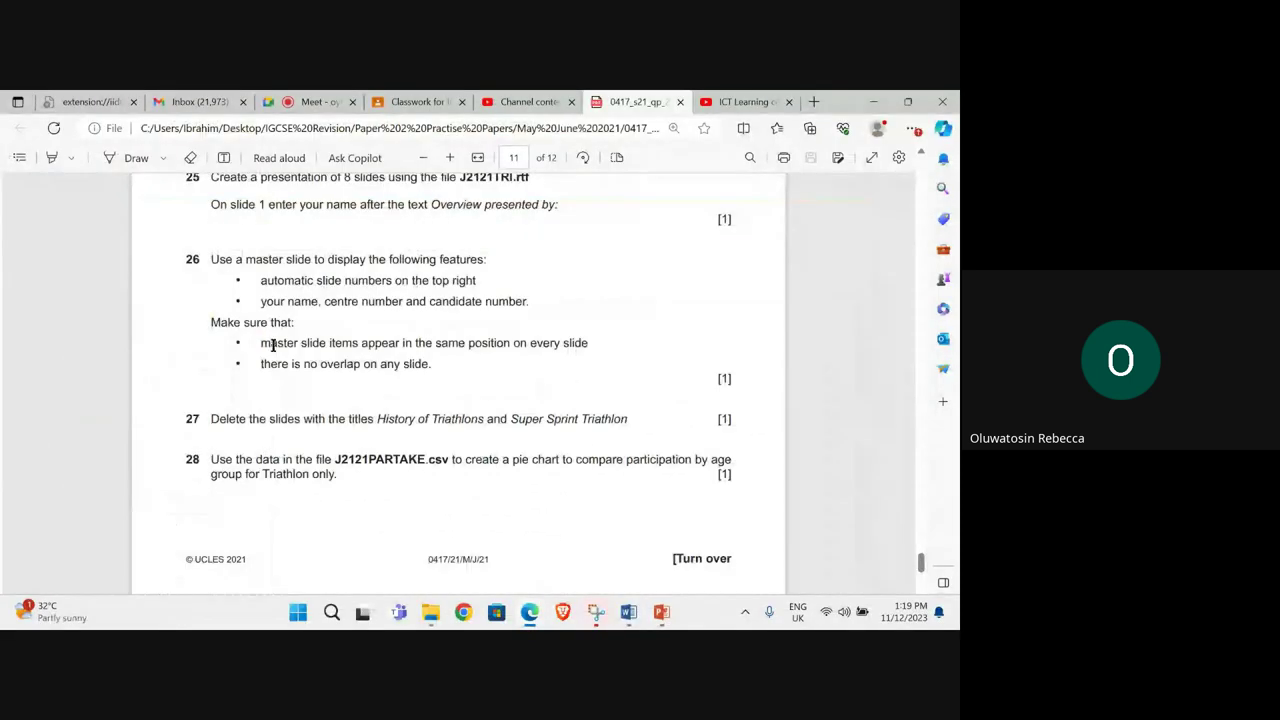
scroll(241, 377, "down", 1)
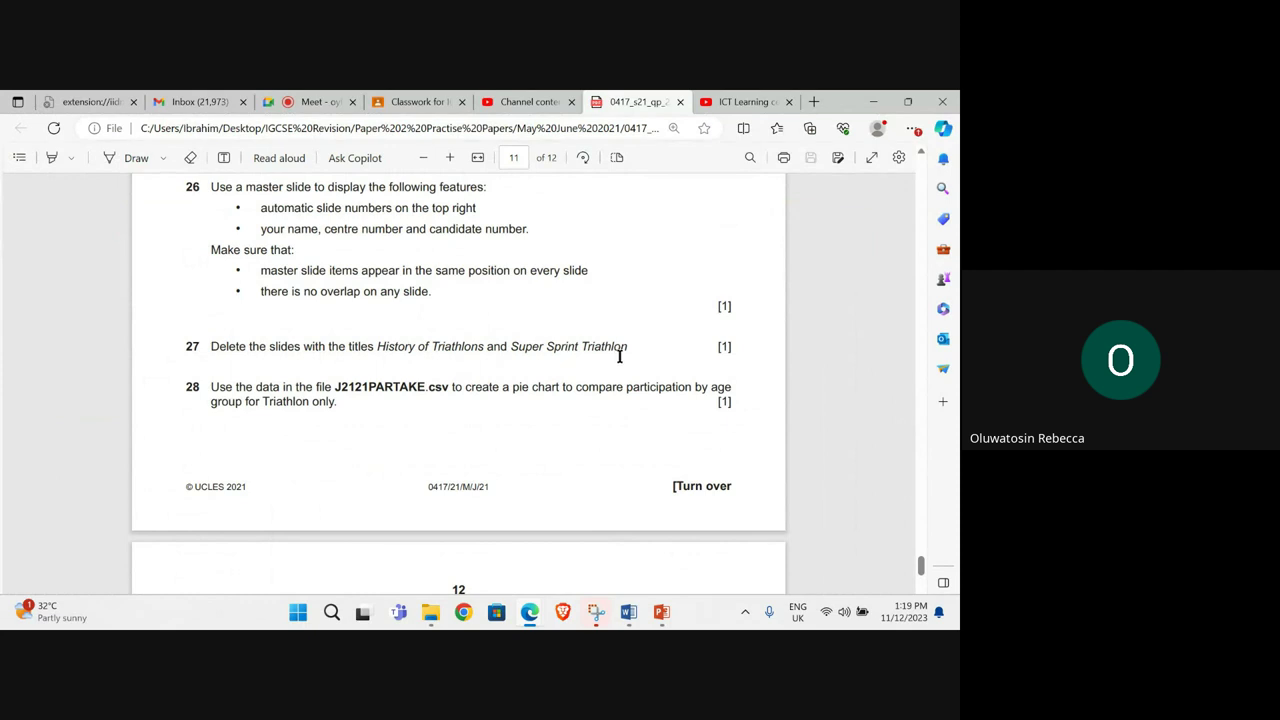
scroll(620, 355, "down", 2)
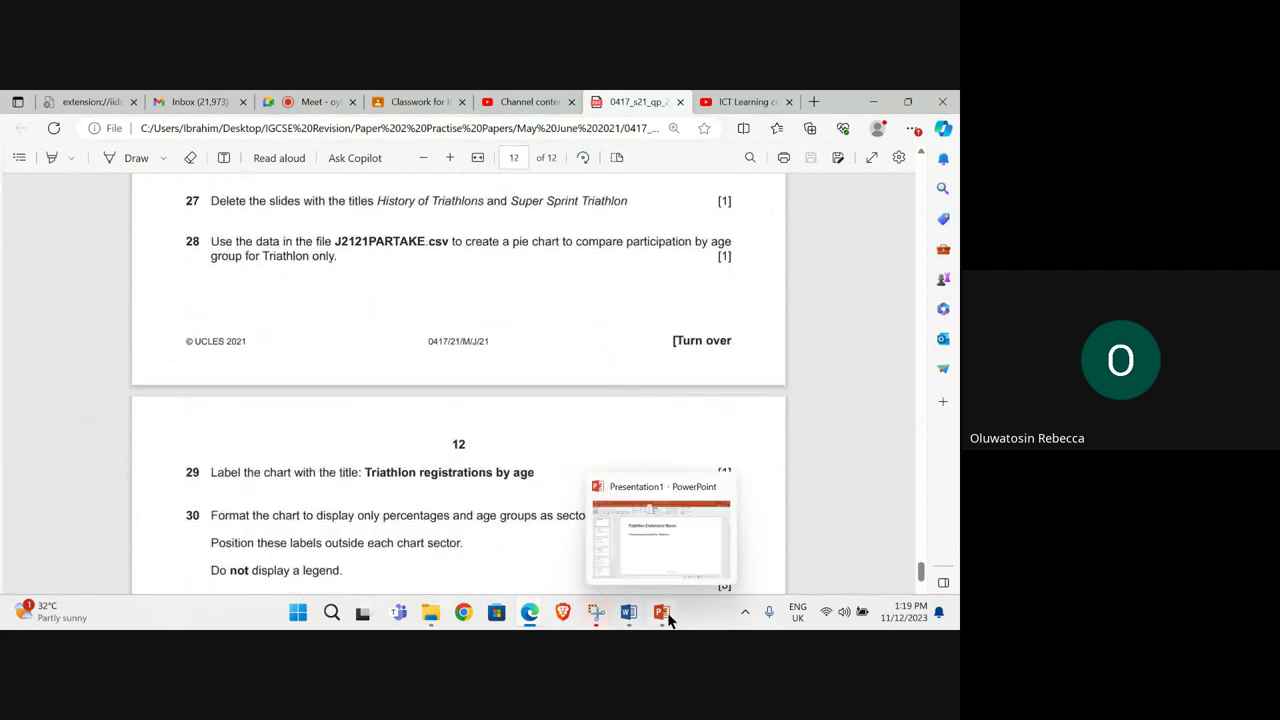
- Switch to the PowerPoint presentation and delete the slide titled History of Triathlons
left_click(640, 551)
left_click(69, 379)
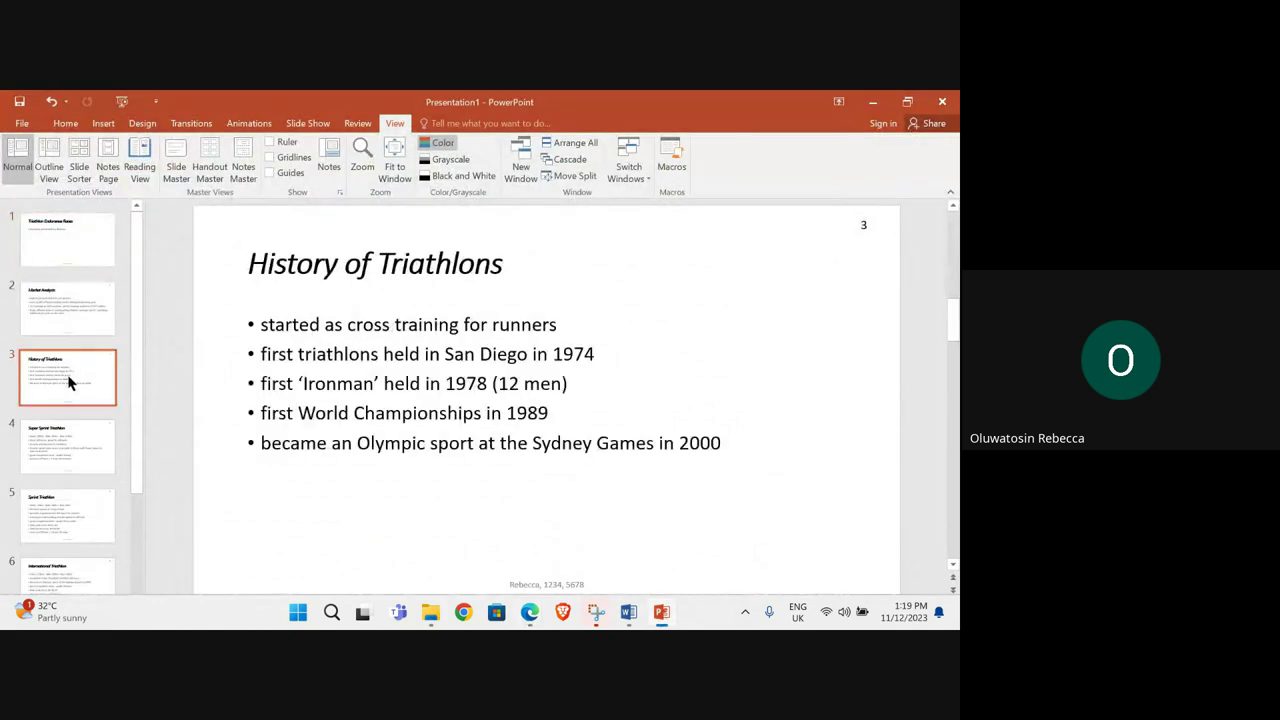
right_click(82, 372)
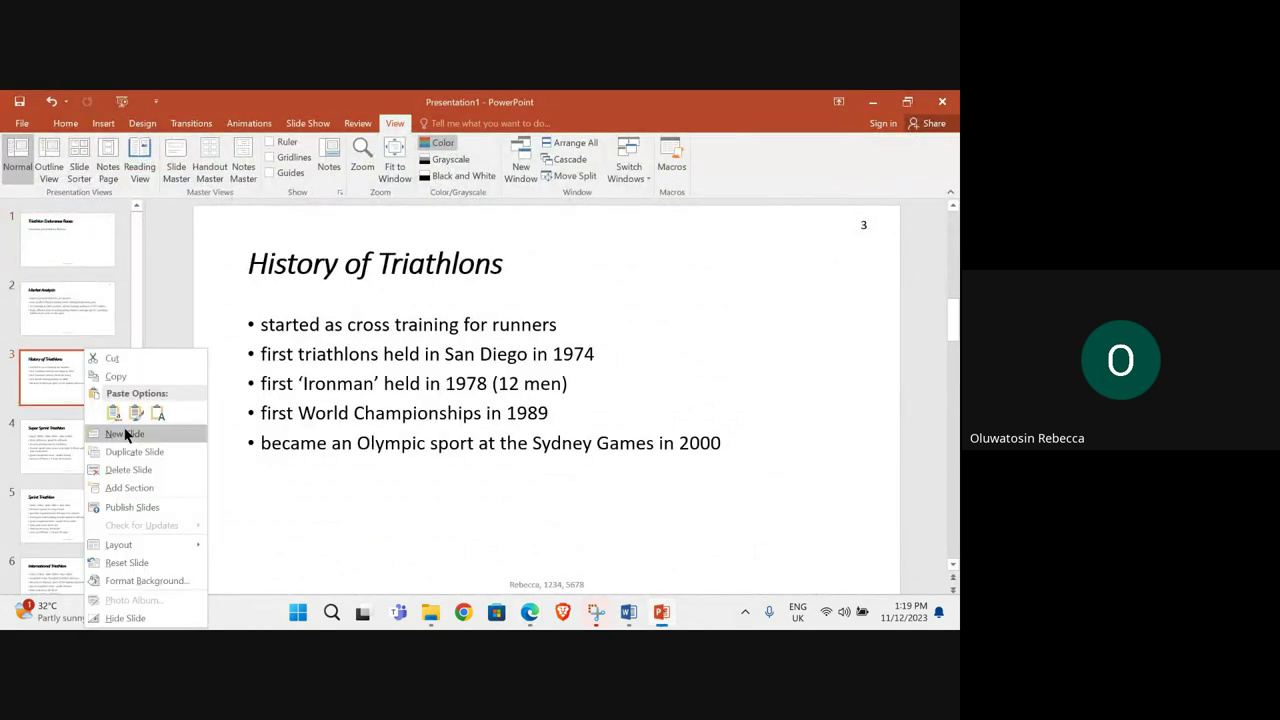
left_click(128, 469)
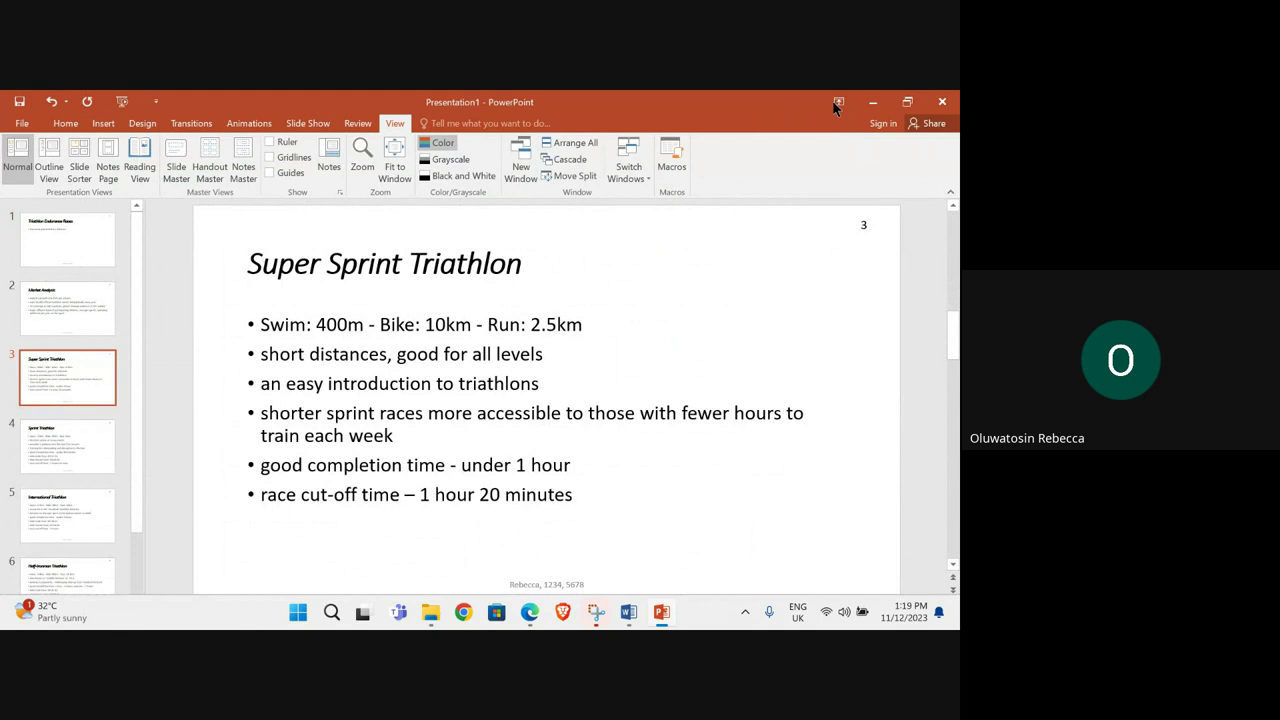
- Minimise the presentation and open J2121PARTAKE.csv in Excel from the Confidential Source Files June 2021 folder
left_click(872, 101)
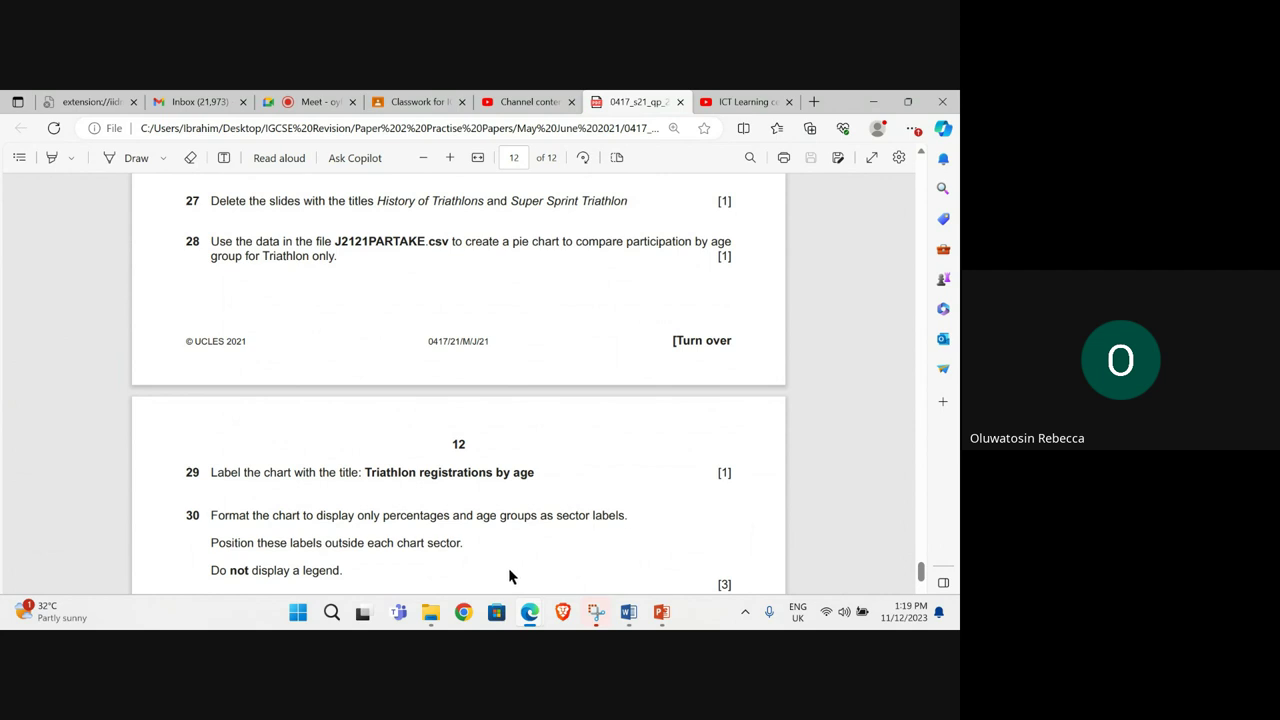
left_click(430, 614)
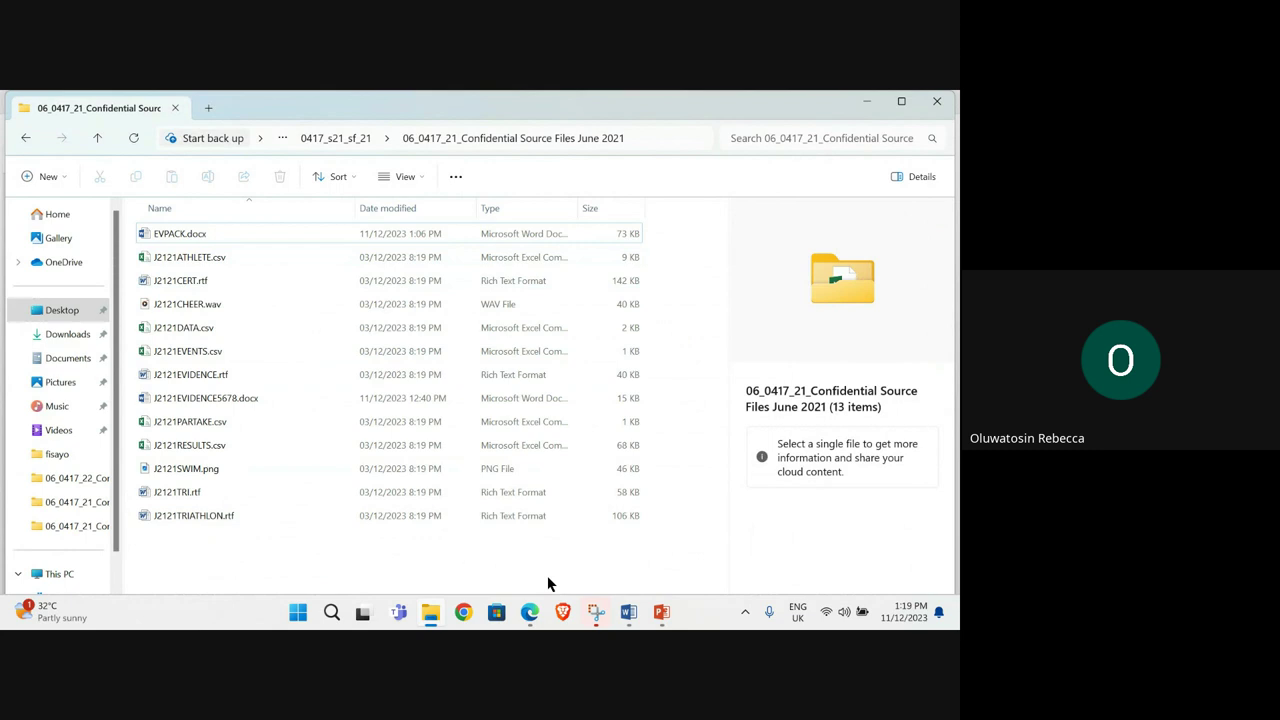
mouse_move(529, 612)
mouse_move(455, 568)
double_click(224, 421)
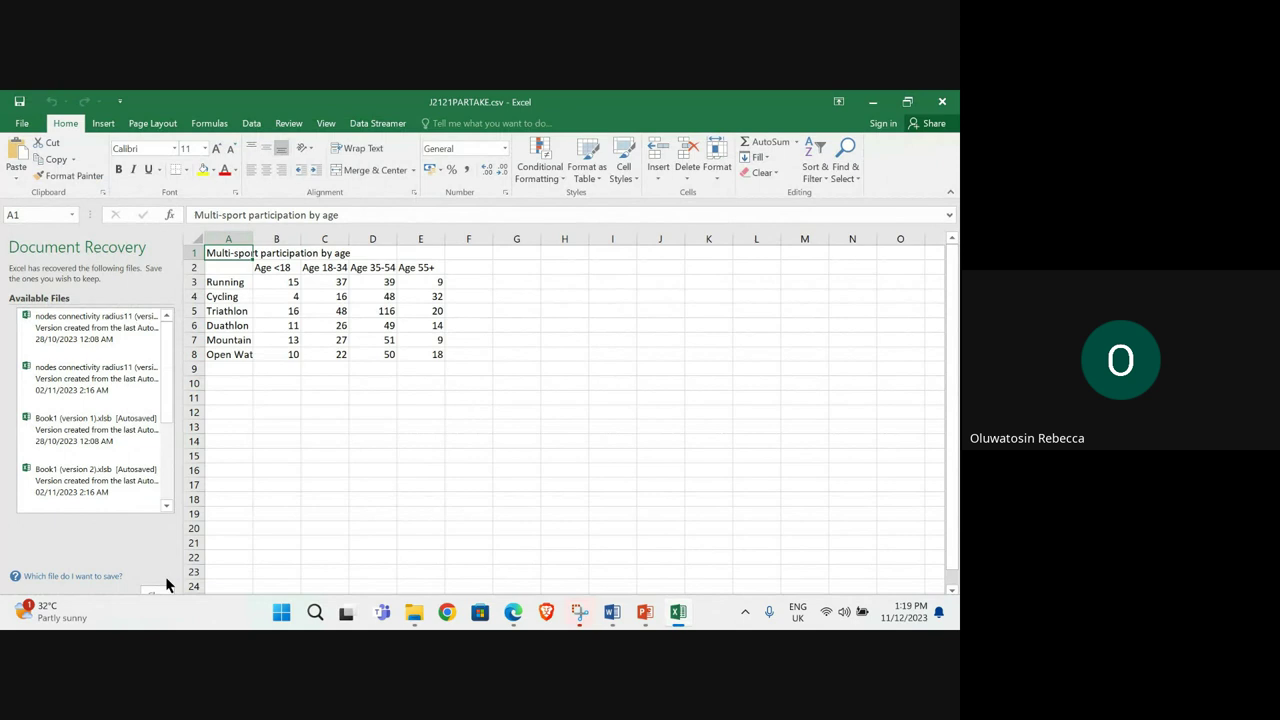
- Close Document Recovery by removing the recovered files, and fit column A's width to its contents
left_click(166, 591)
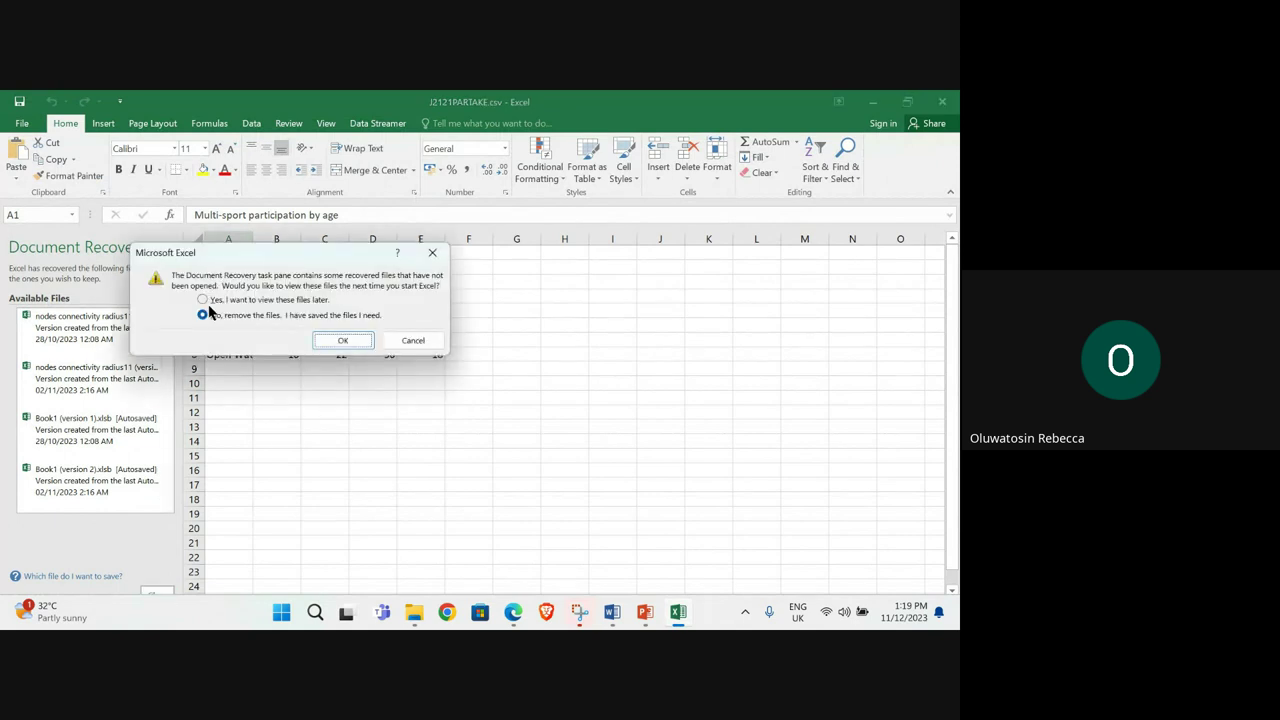
left_click(343, 341)
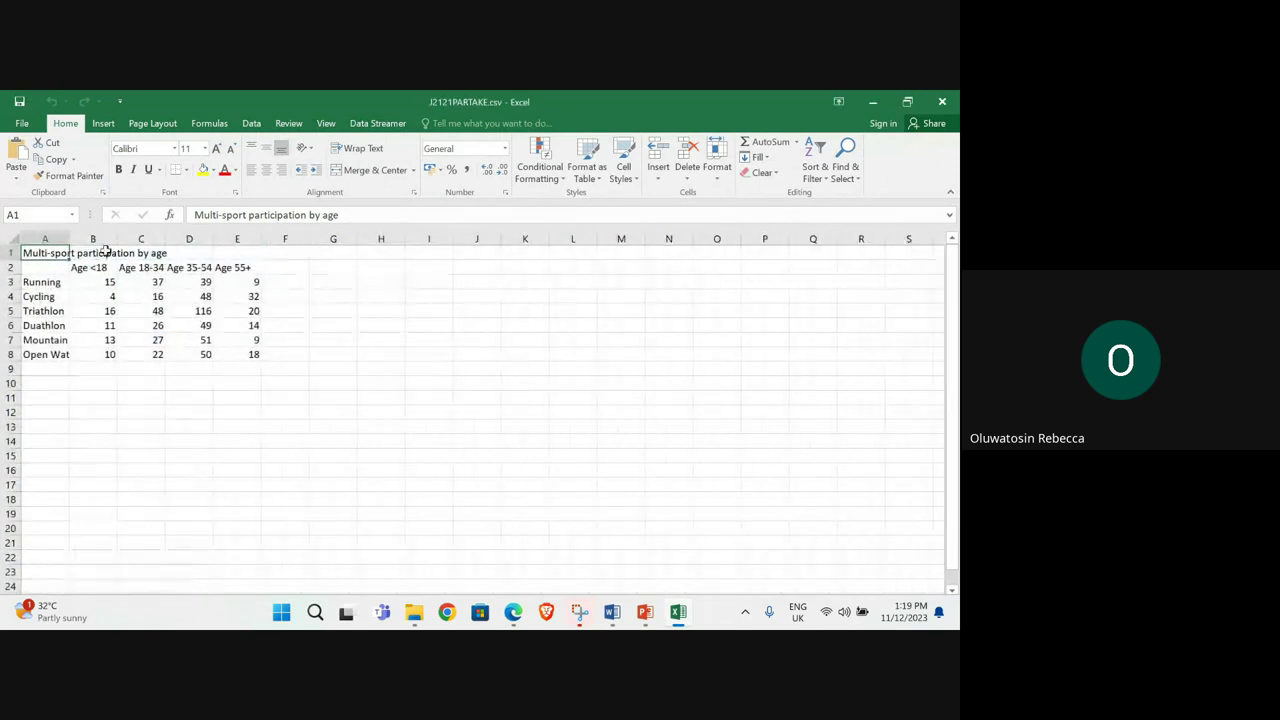
double_click(69, 238)
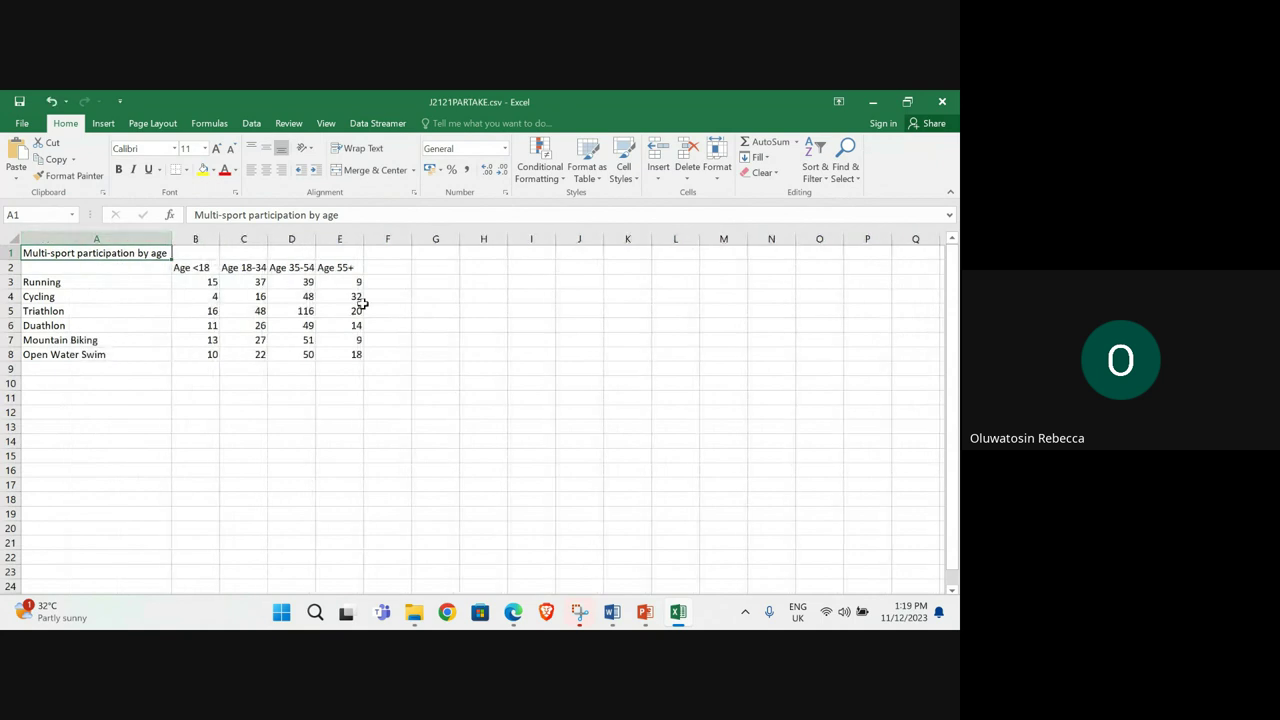
- Insert a 2-D pie chart from the age group headings in B2:E2 and the Triathlon values in B5:E5
left_click(185, 309)
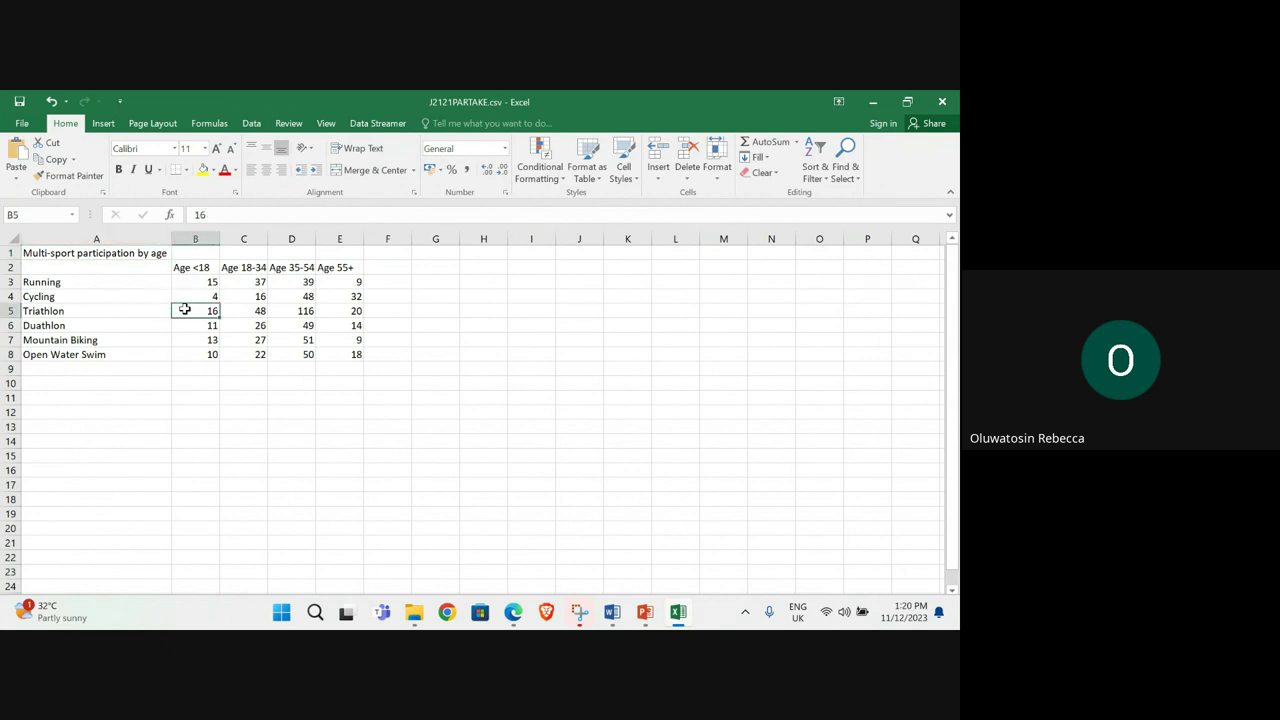
left_click(280, 414)
left_click_drag(198, 312, 357, 313)
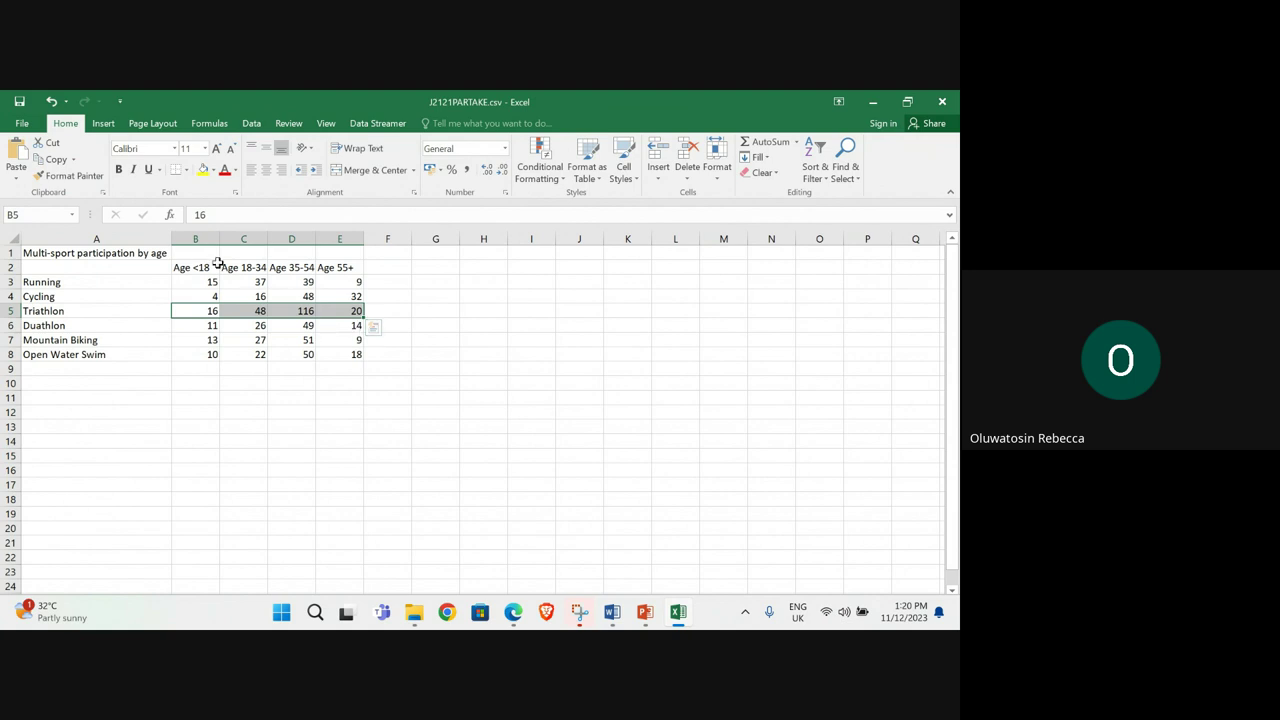
left_click_drag(184, 267, 341, 268)
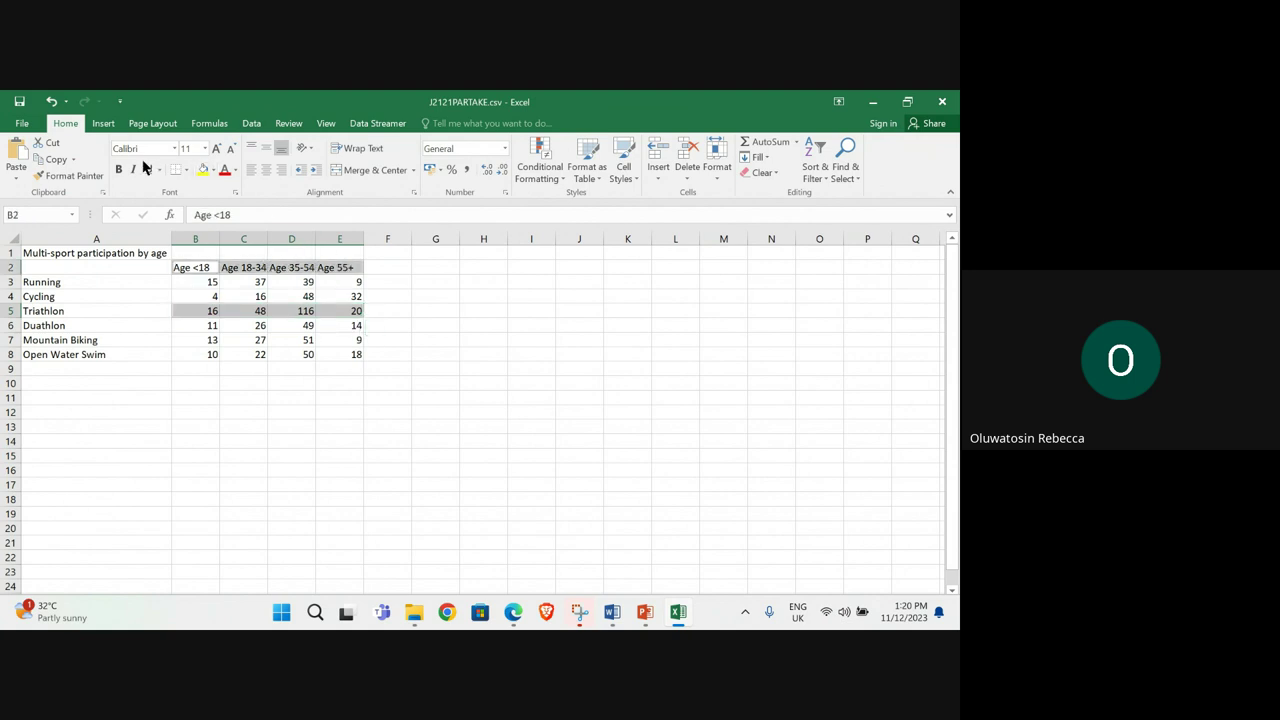
left_click(103, 123)
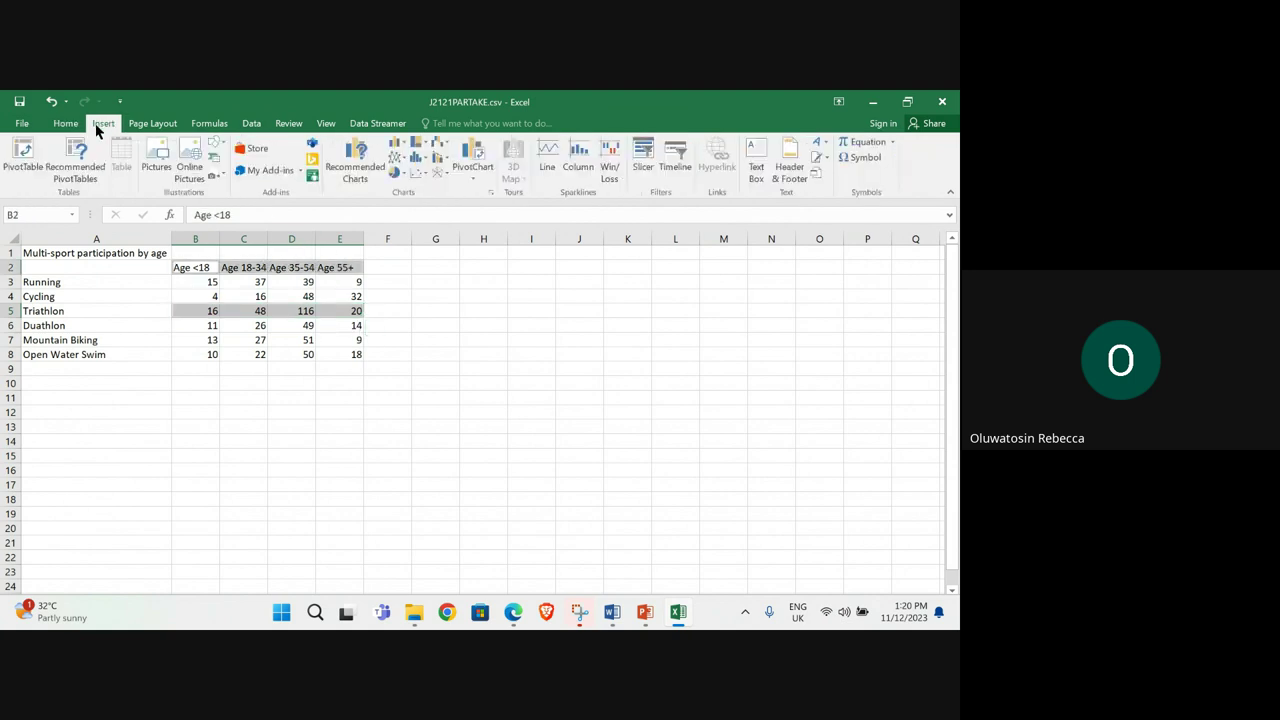
left_click(399, 174)
left_click(401, 214)
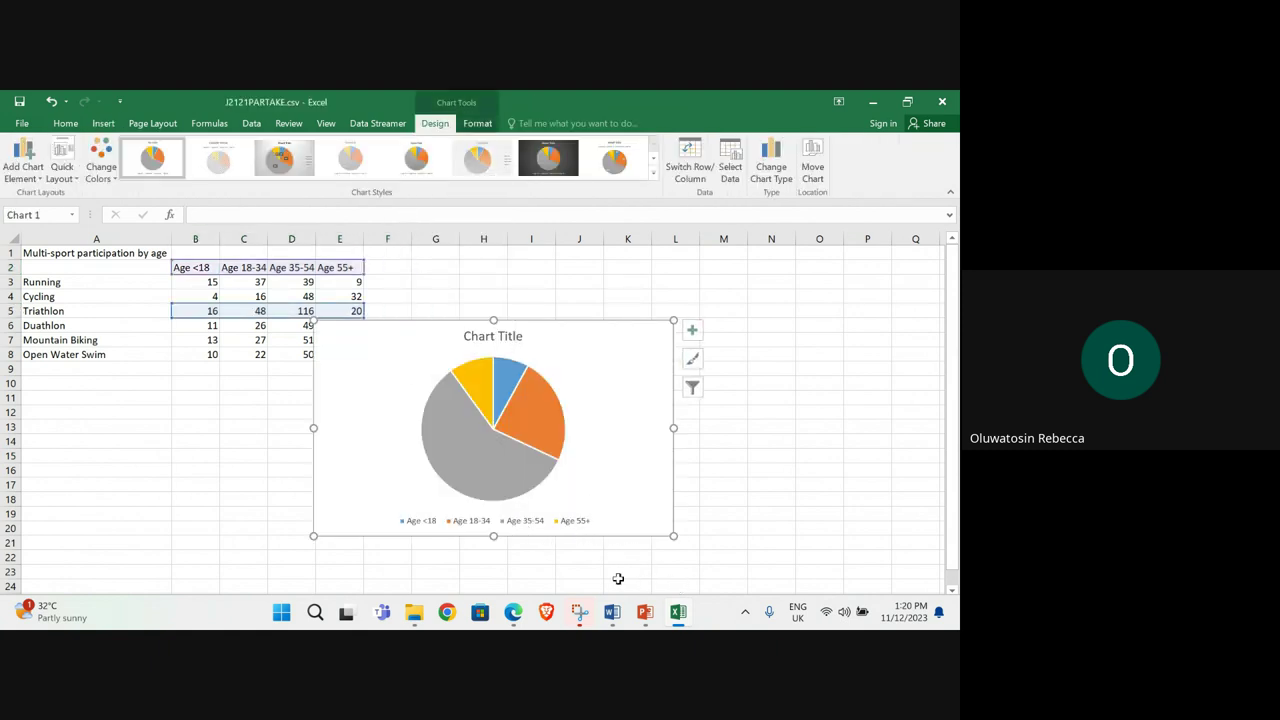
- Switch to the exam paper in Edge and copy the chart title "Triathlon registrations by age" from question 29
mouse_move(513, 612)
left_click(440, 530)
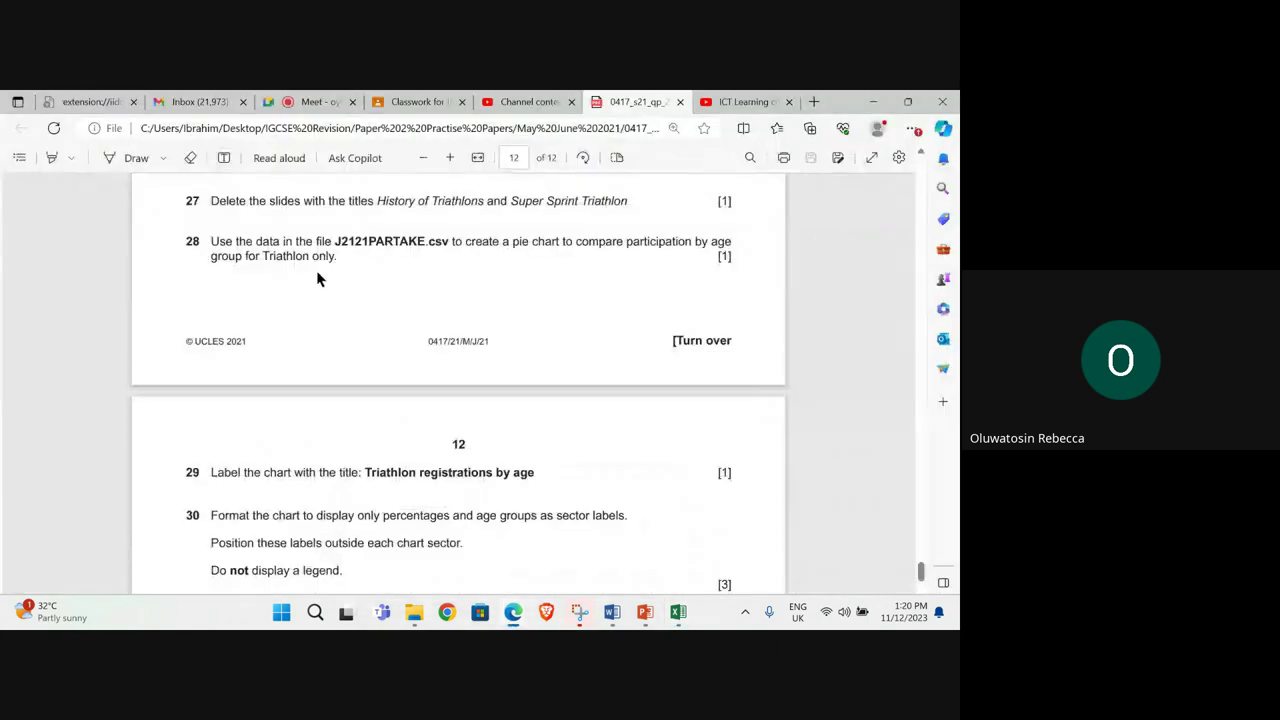
scroll(316, 278, "down", 3)
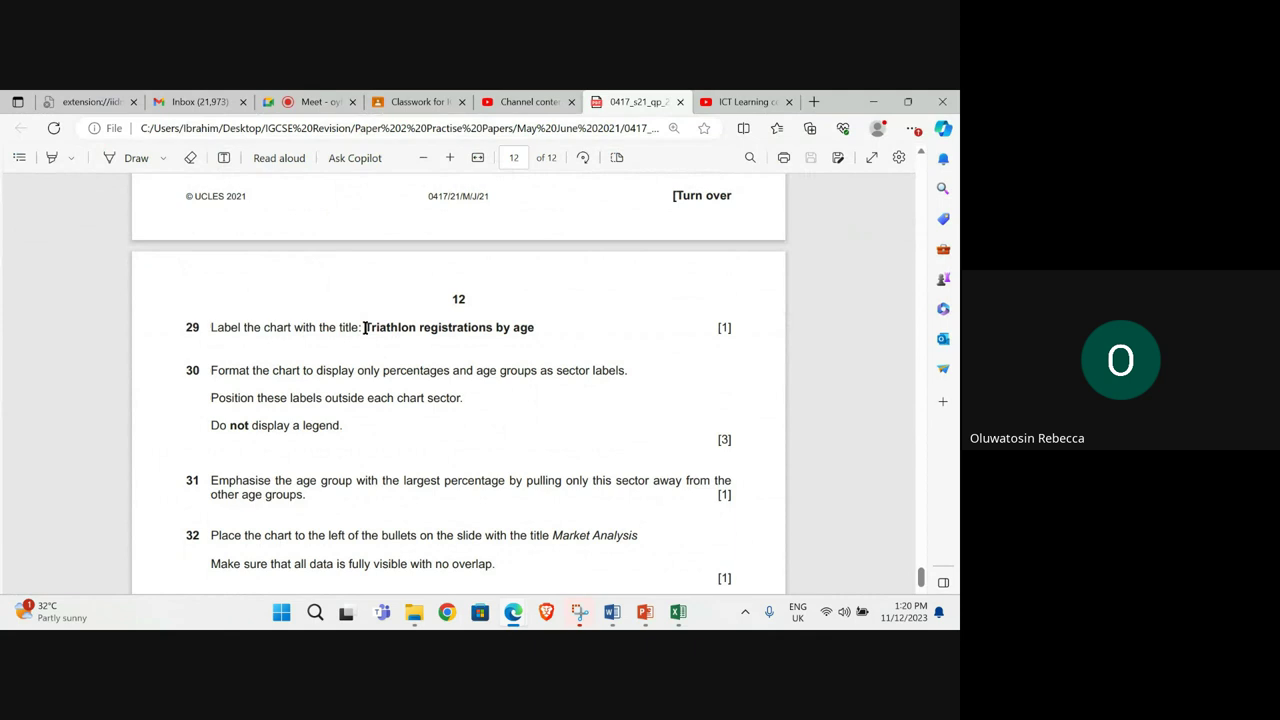
left_click_drag(365, 327, 543, 331)
right_click(476, 330)
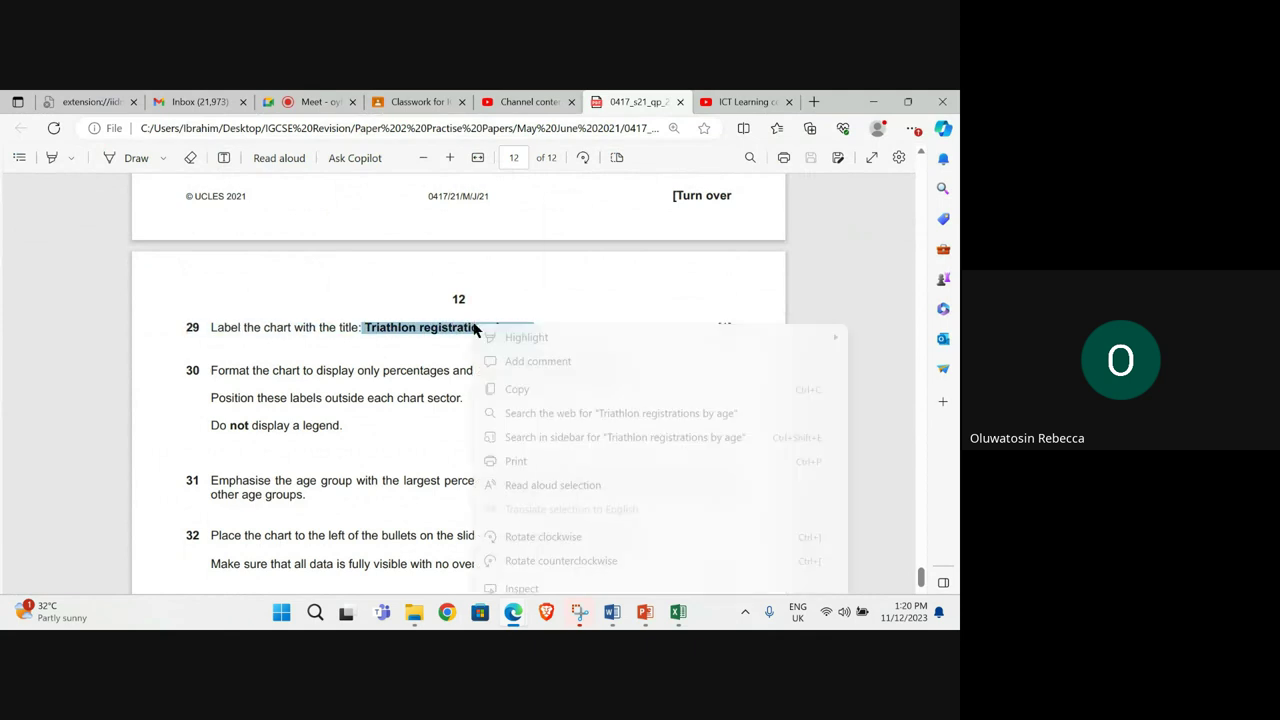
left_click(508, 389)
- Return to Excel and replace the pie chart's placeholder title with "Triathlon registrations by age"
mouse_move(676, 614)
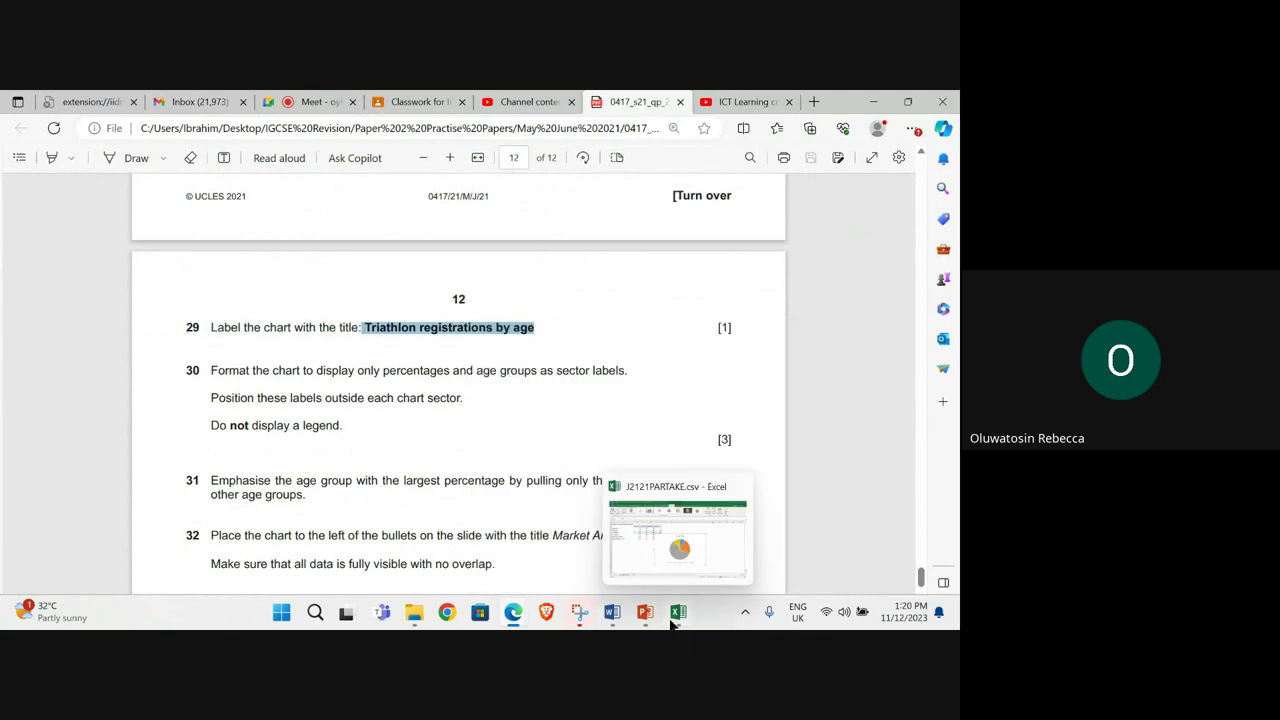
left_click(677, 545)
left_click(503, 337)
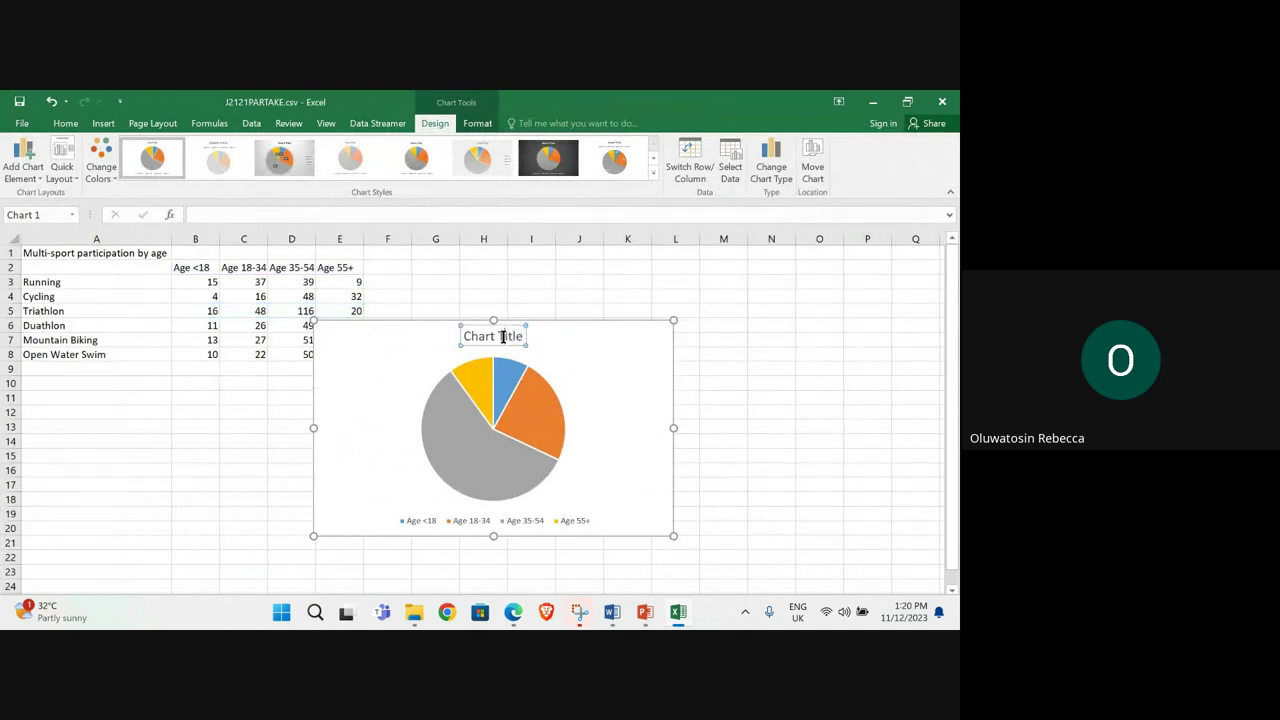
triple_click(503, 337)
key("ctrl+v")
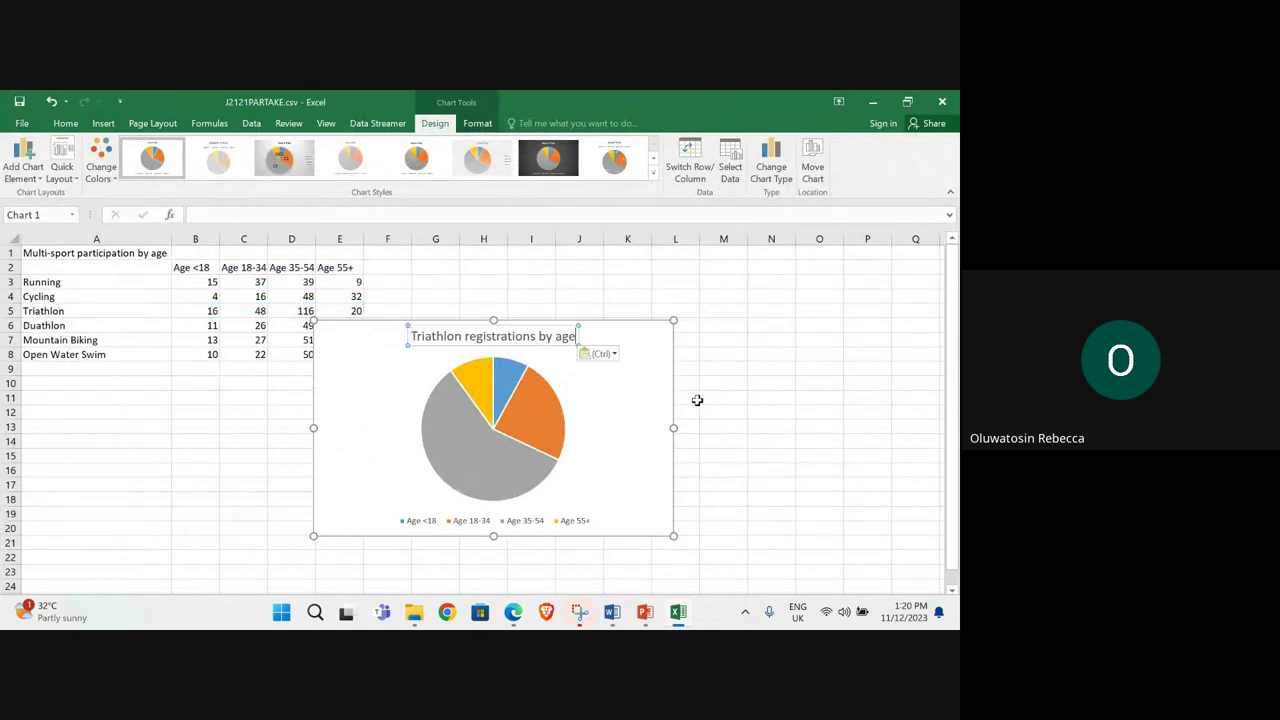
left_click(646, 412)
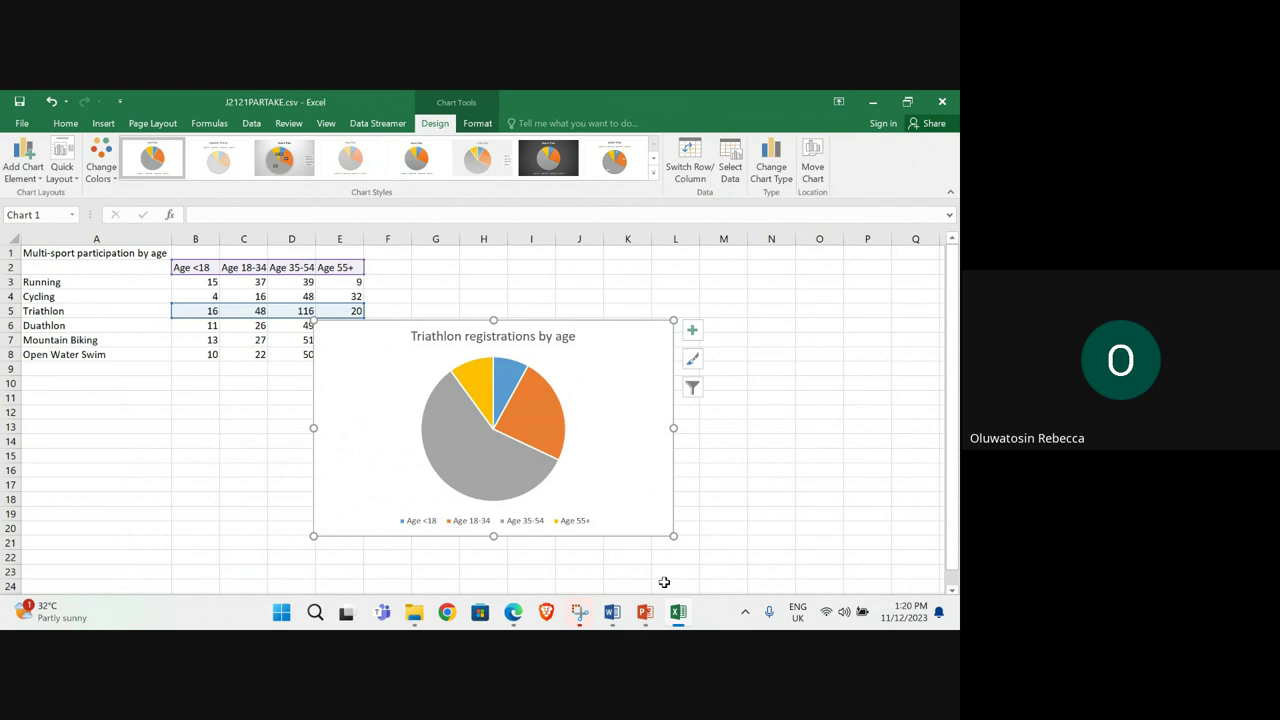
- Check question 30 in the Edge exam paper, then in Excel add data labels with category name and percentage to the pie chart
mouse_move(516, 614)
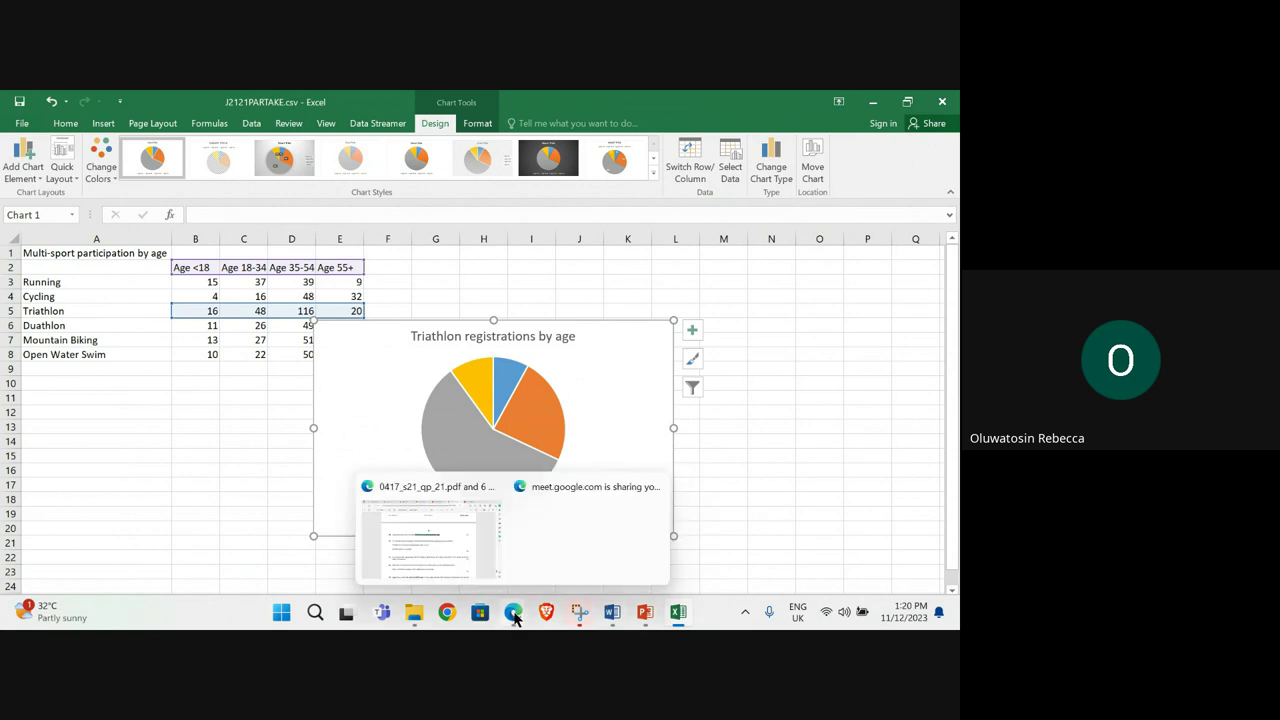
left_click(411, 543)
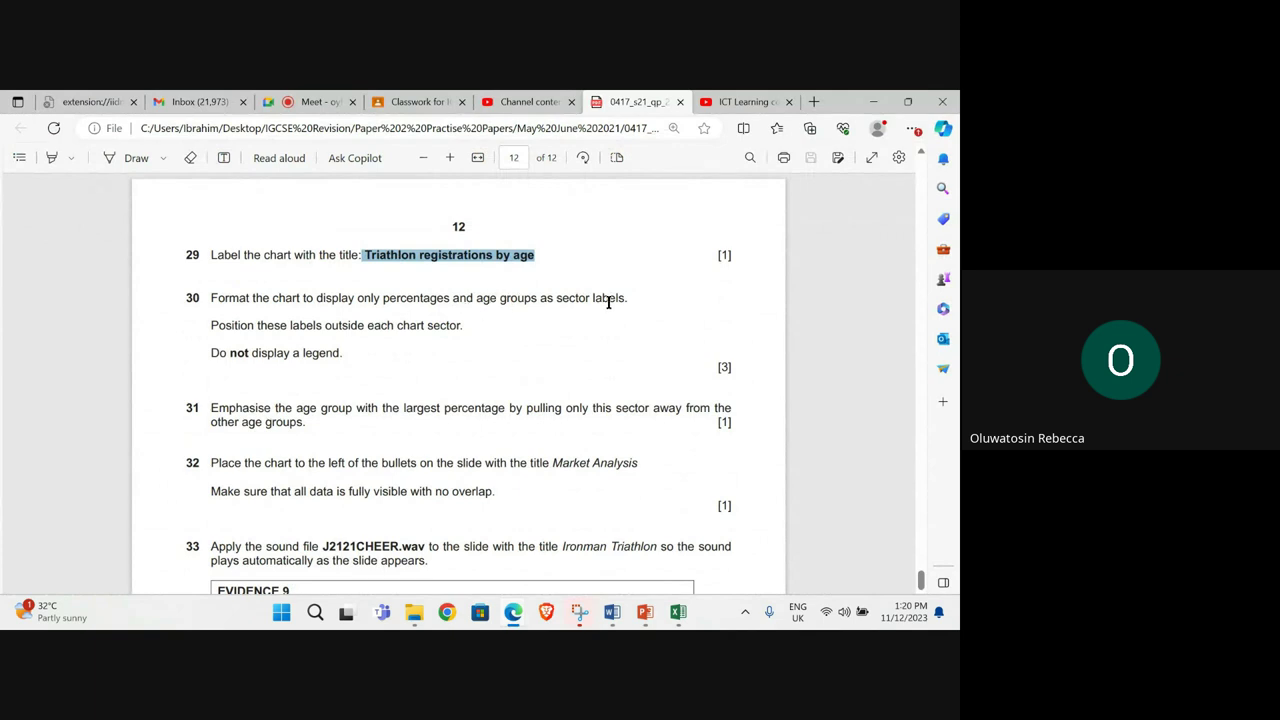
mouse_move(679, 610)
left_click(700, 545)
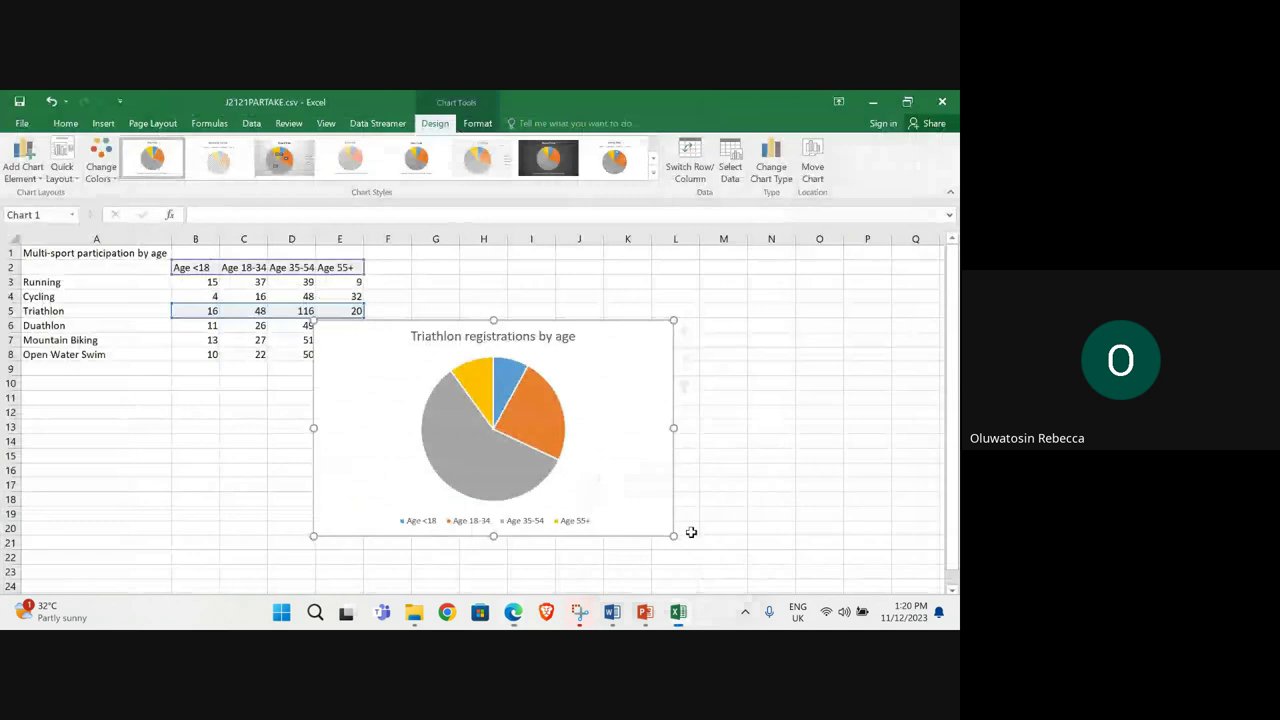
left_click(691, 330)
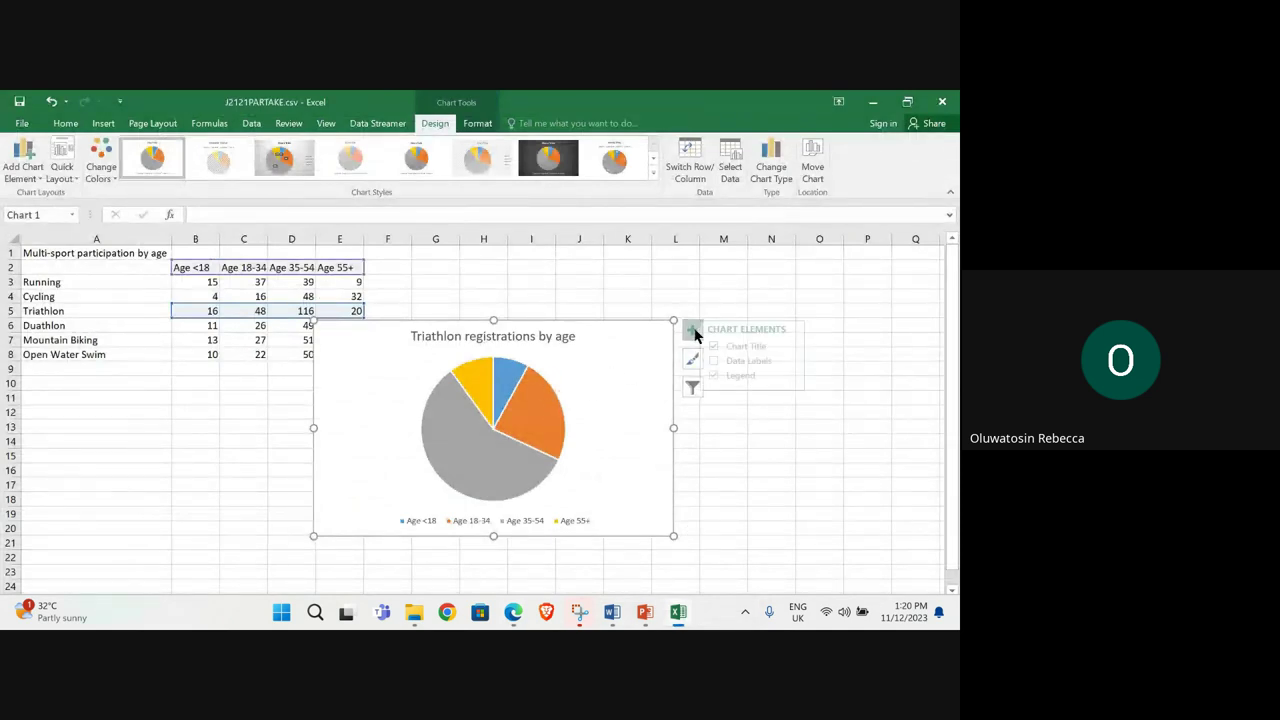
left_click(754, 362)
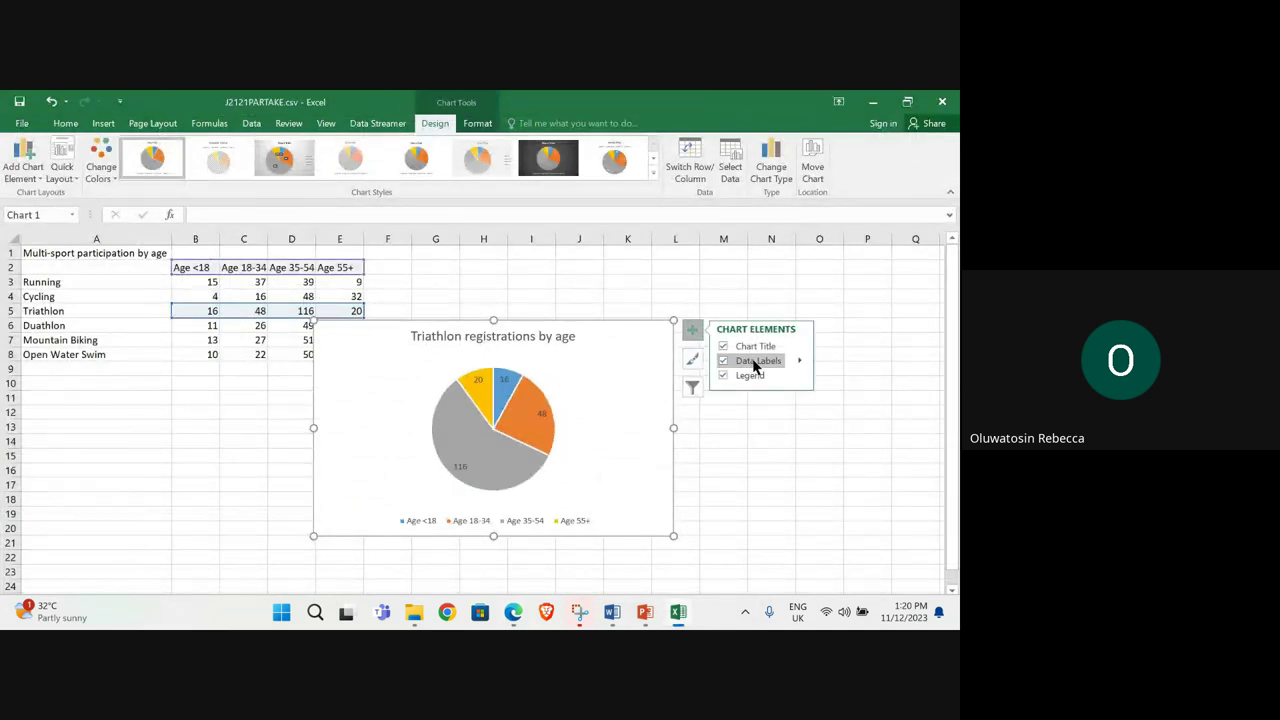
left_click(800, 360)
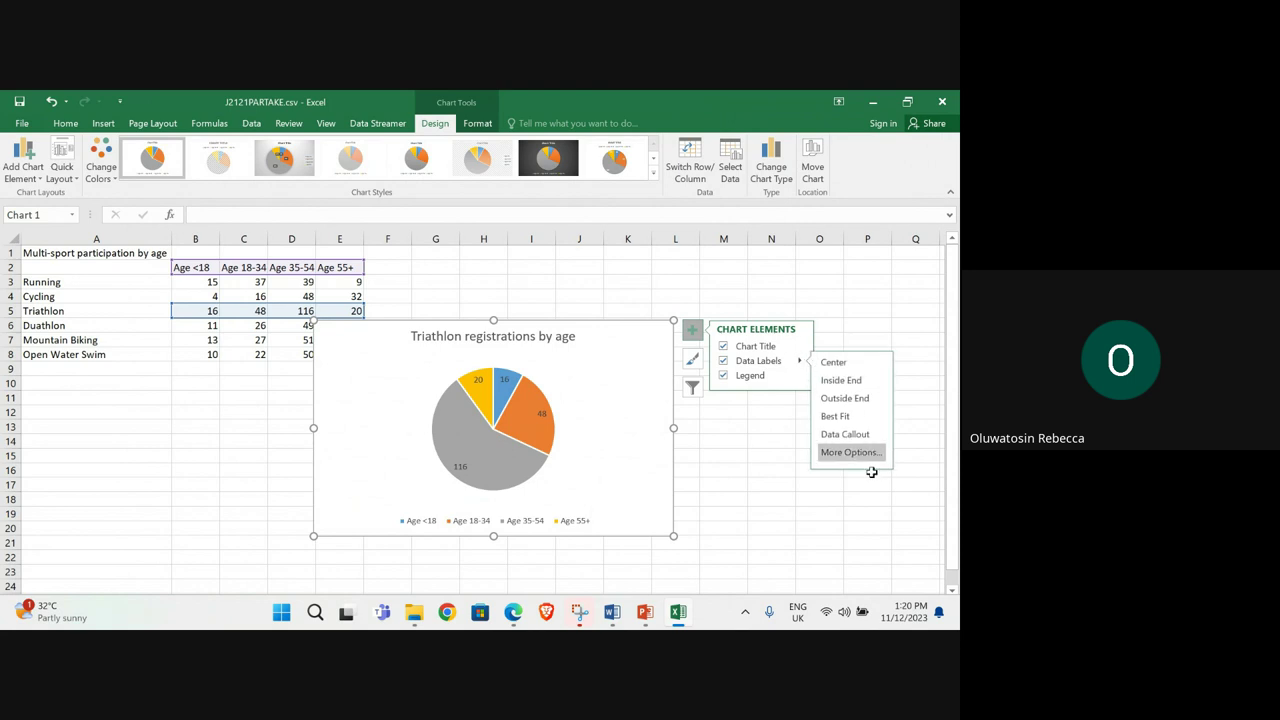
left_click(849, 452)
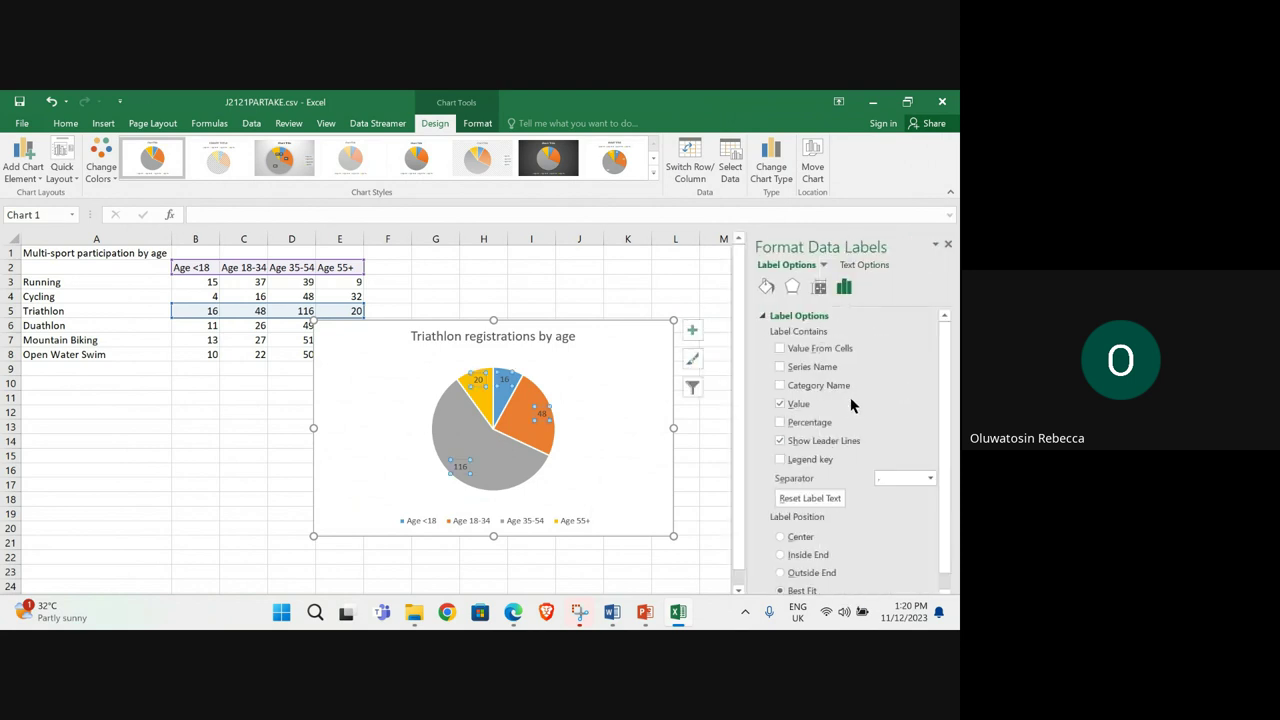
left_click(780, 385)
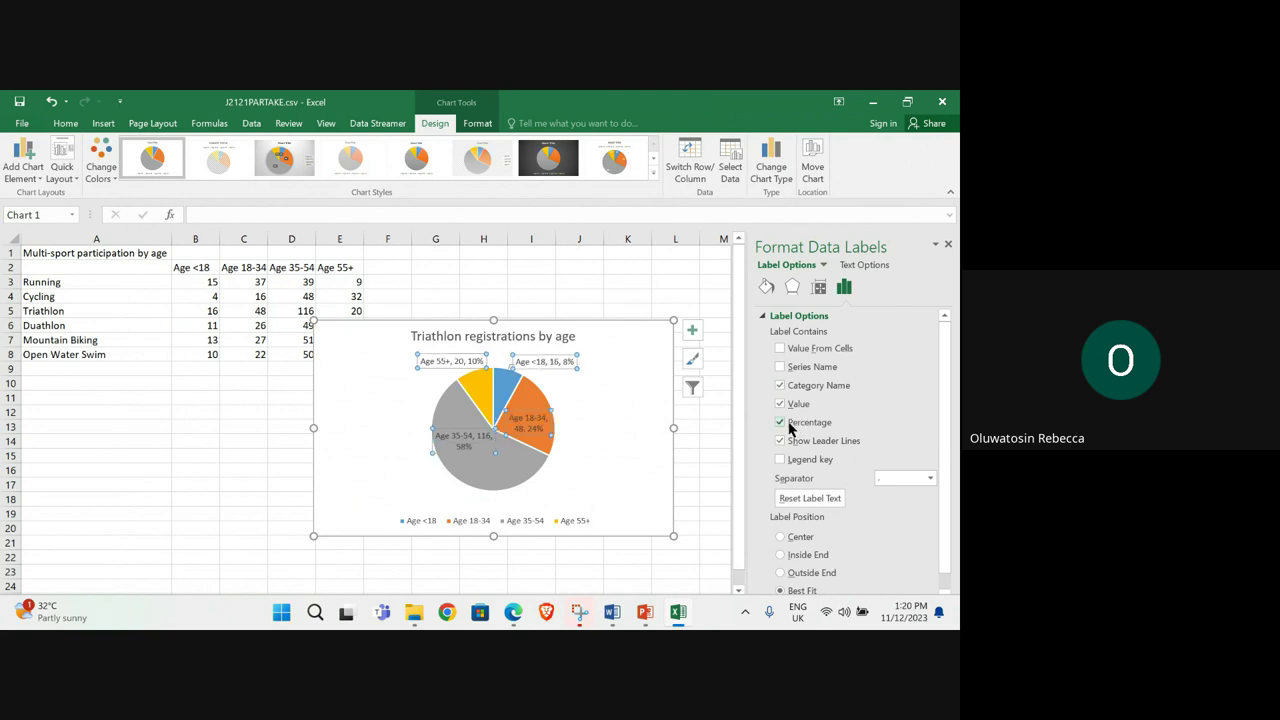
- Check the label position required in the Edge exam paper and set the chart's data labels to Outside End in Excel
mouse_move(514, 610)
left_click(445, 558)
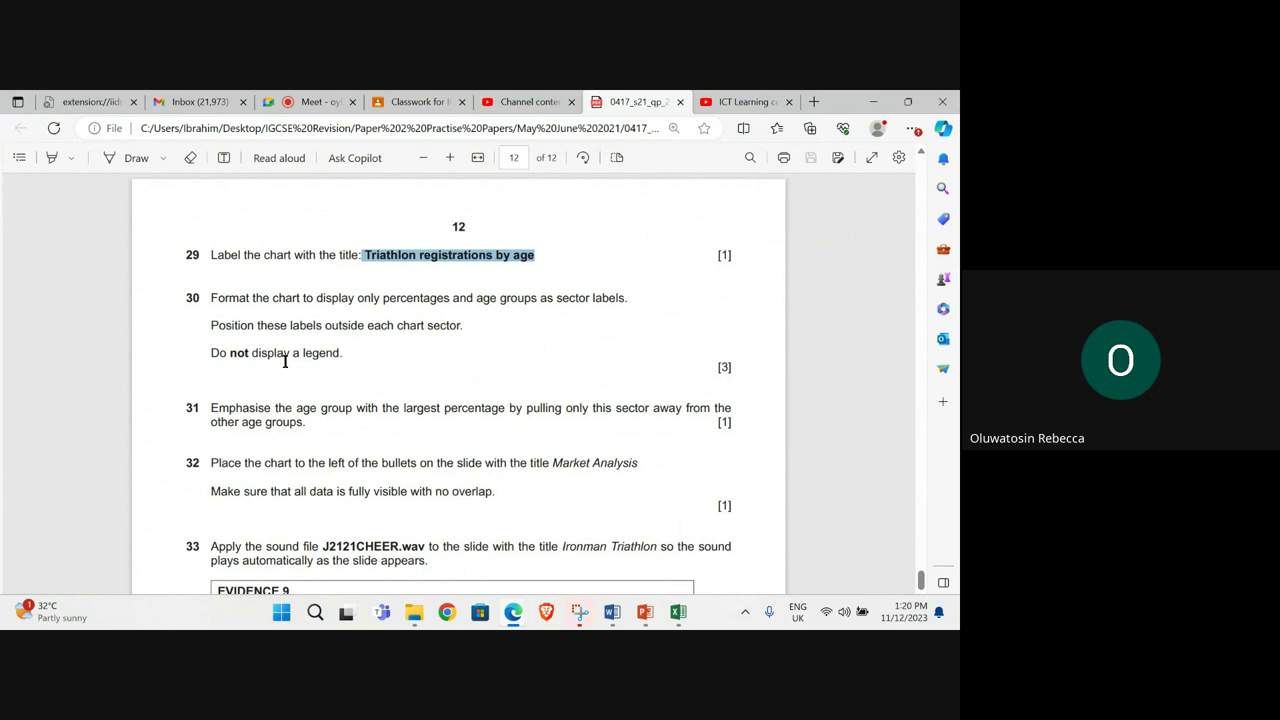
mouse_move(680, 615)
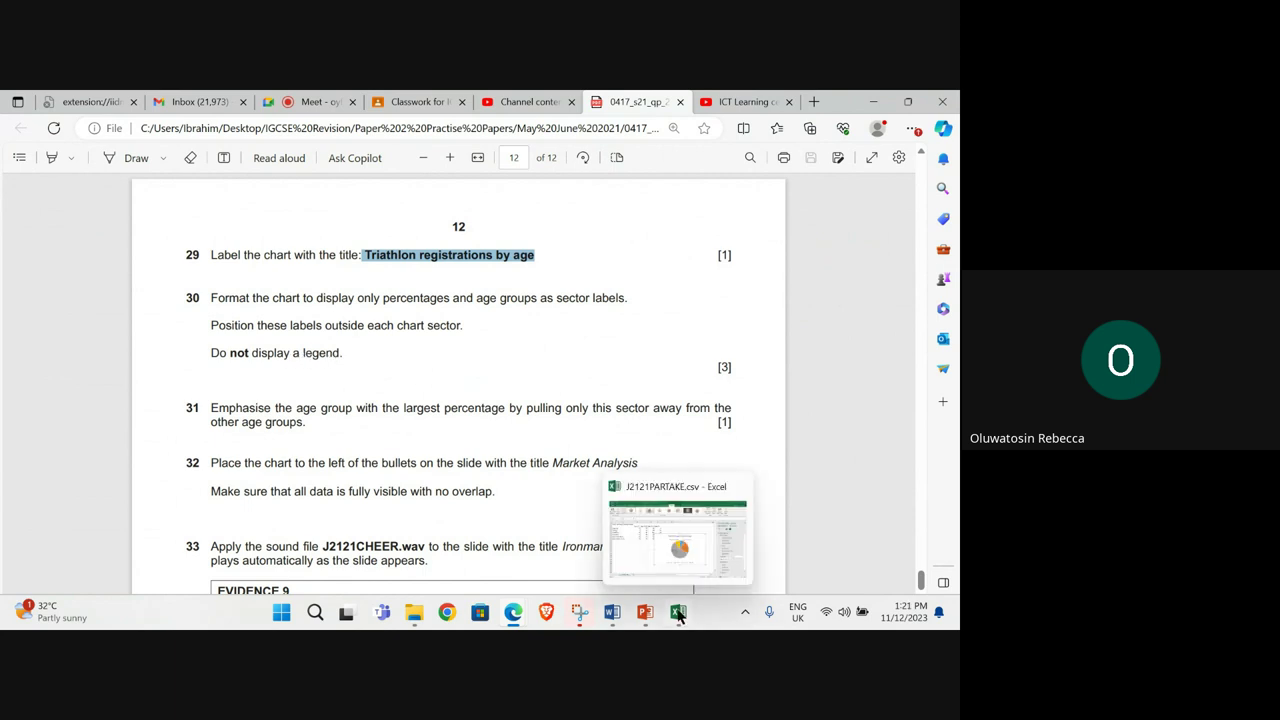
left_click(671, 524)
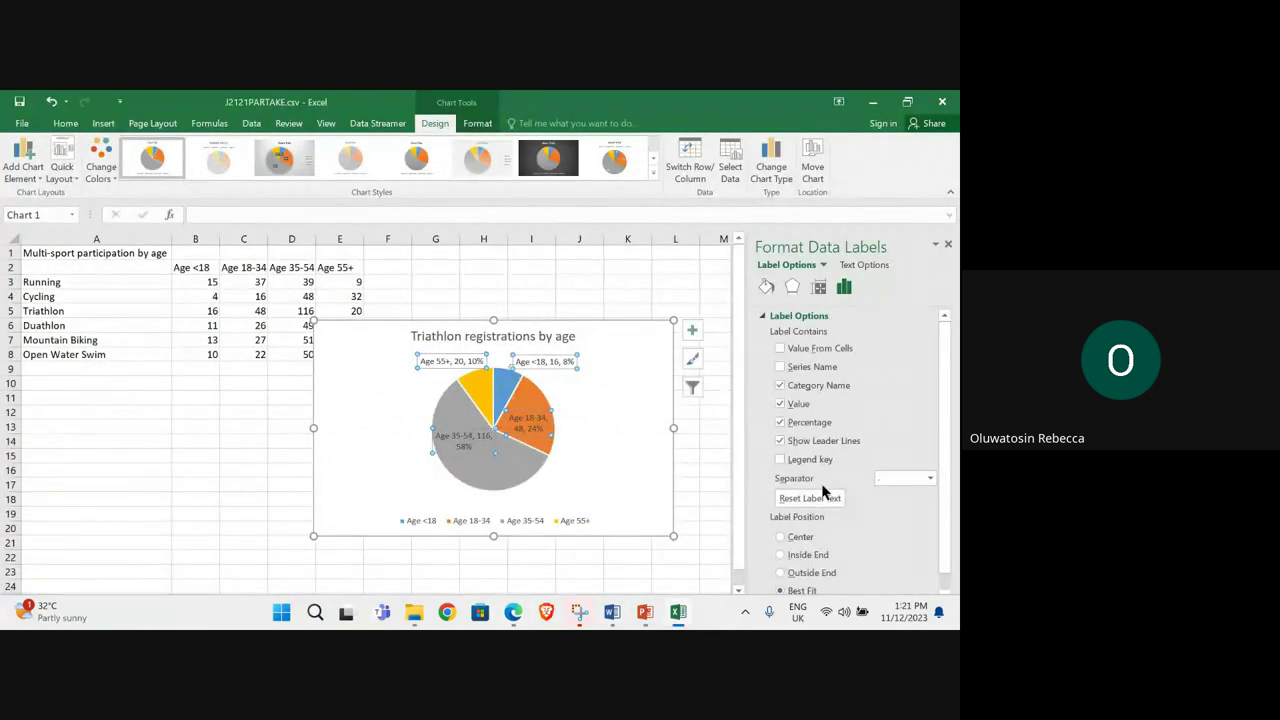
scroll(806, 537, "down", 1)
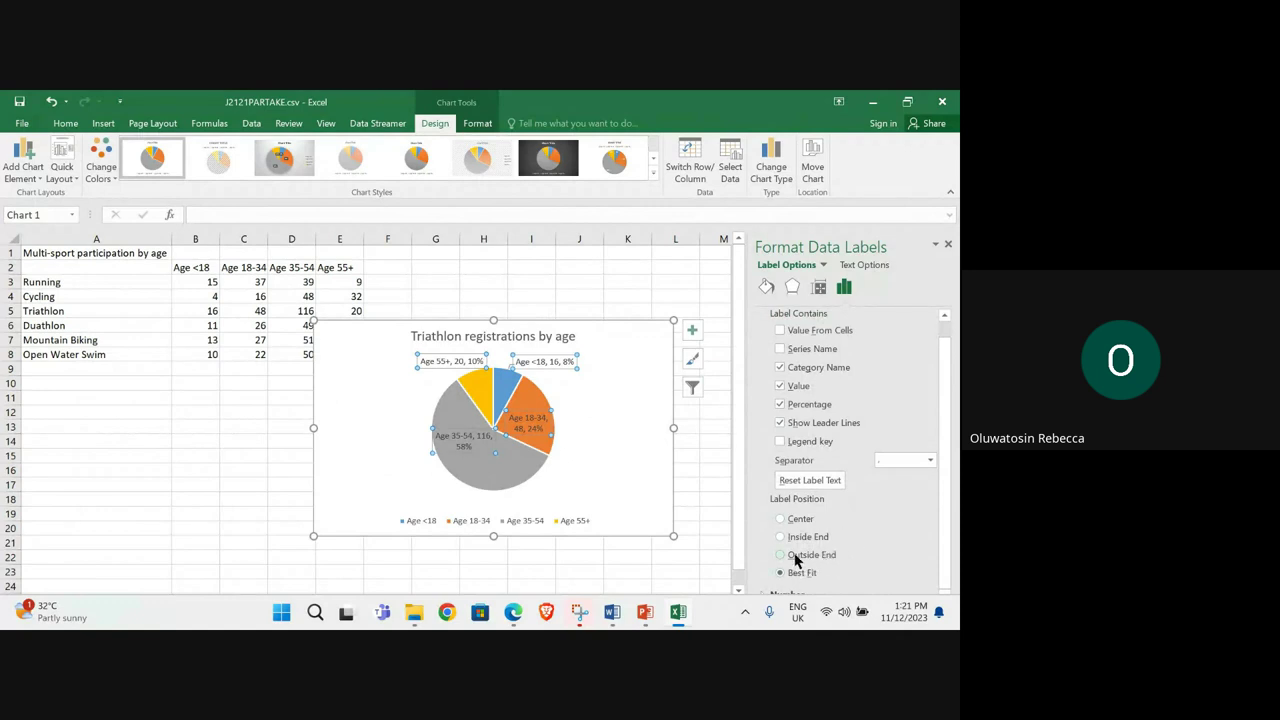
left_click(797, 558)
- Delete the legend from the Triathlon registrations pie chart and close the formatting pane
left_click(573, 521)
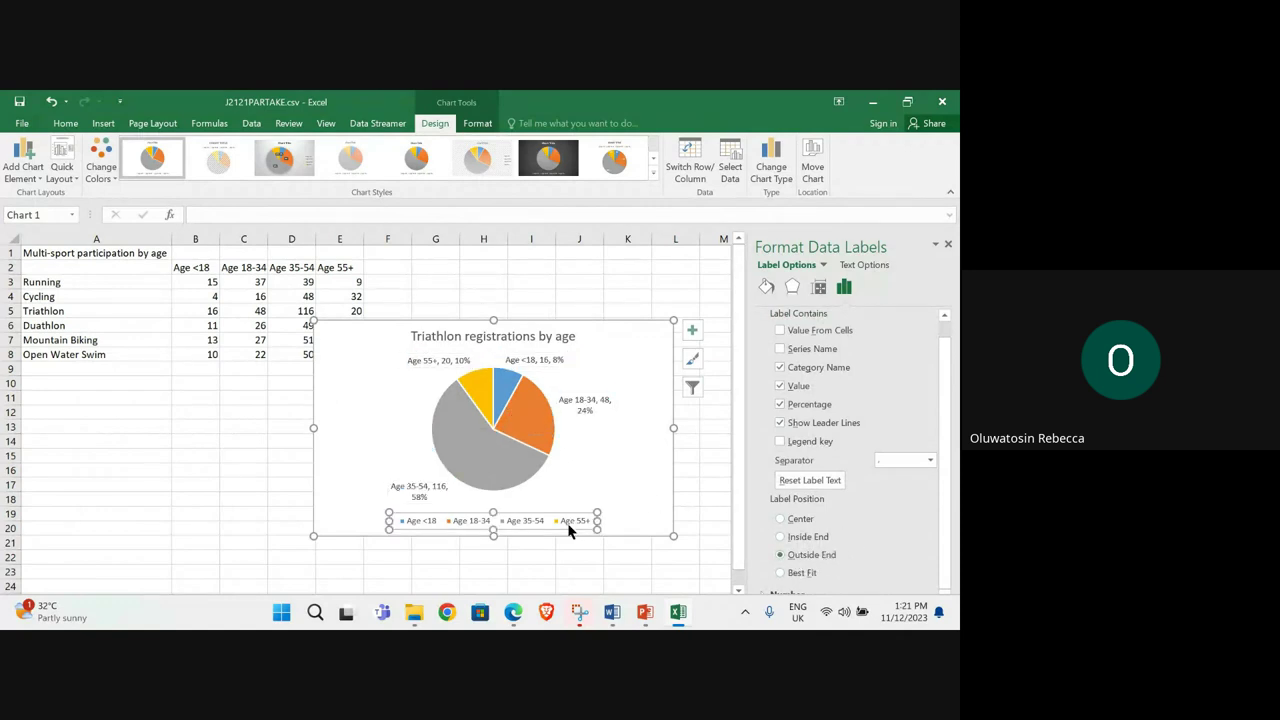
right_click(573, 520)
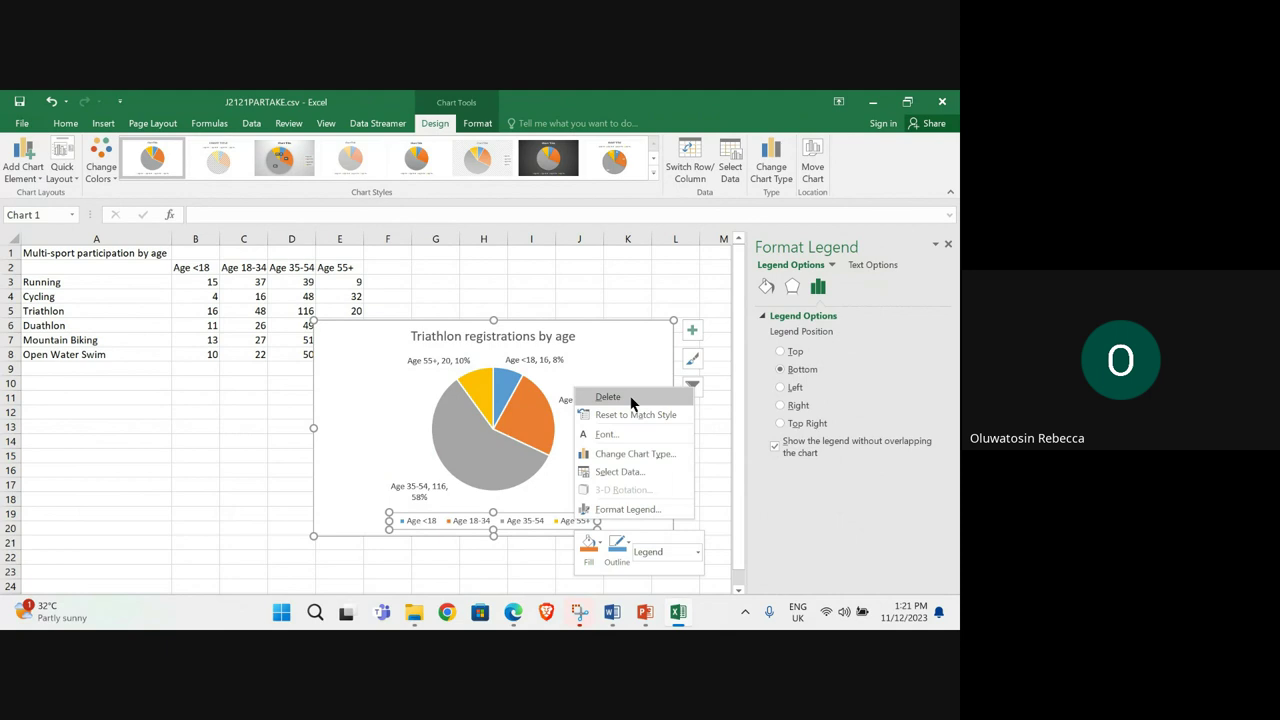
left_click(610, 398)
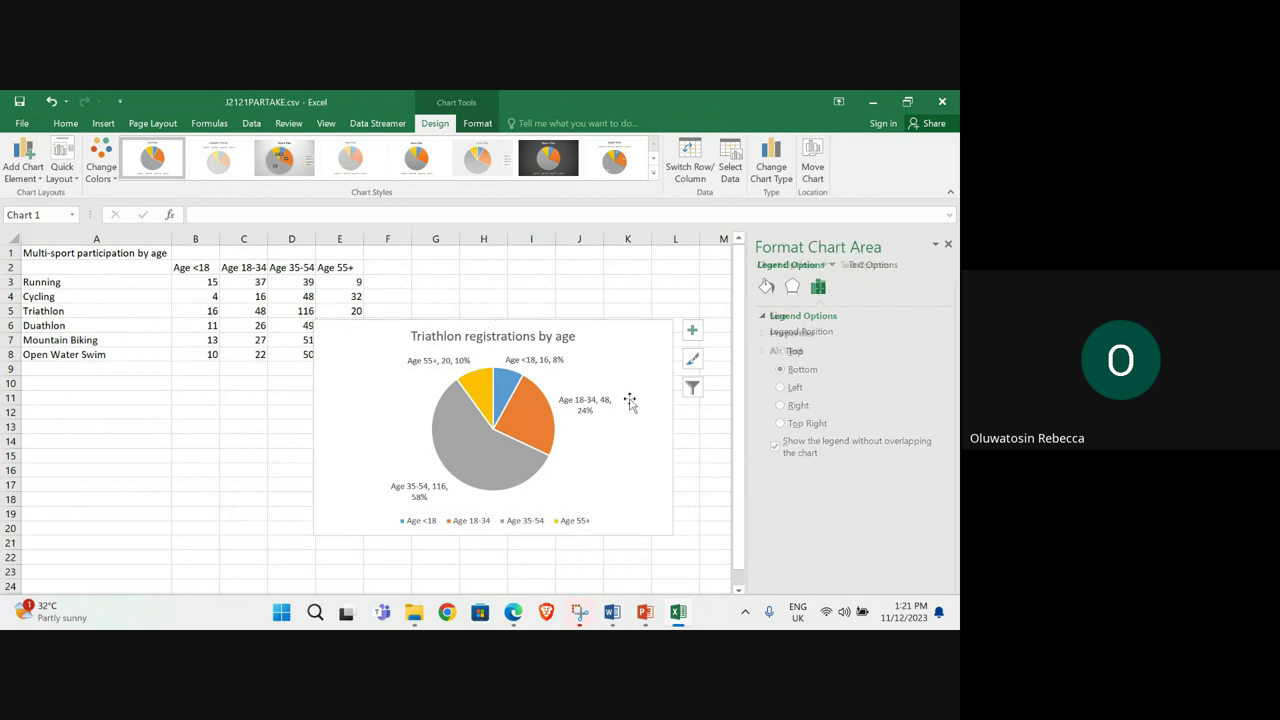
left_click(948, 244)
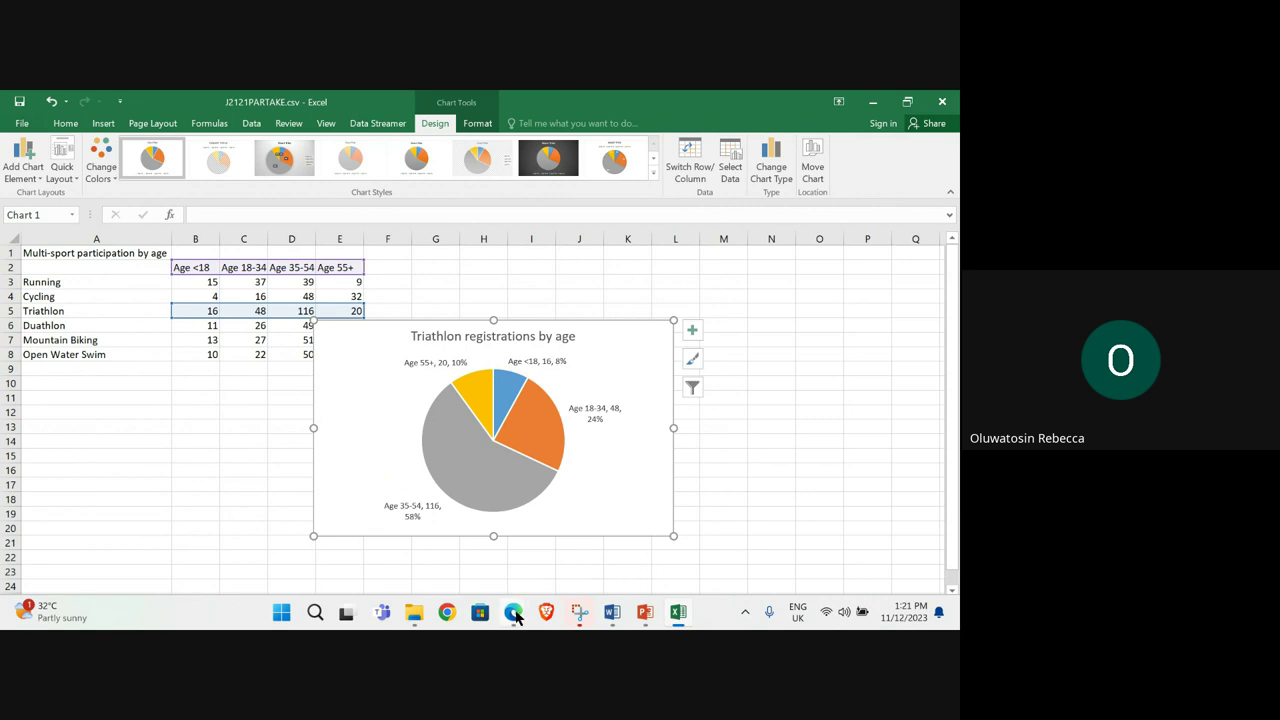
- Check question 31 in the Edge exam paper, then in Excel pull only the Age 35-54 sector out by about 18%
mouse_move(513, 612)
left_click(418, 562)
scroll(309, 452, "down", 3)
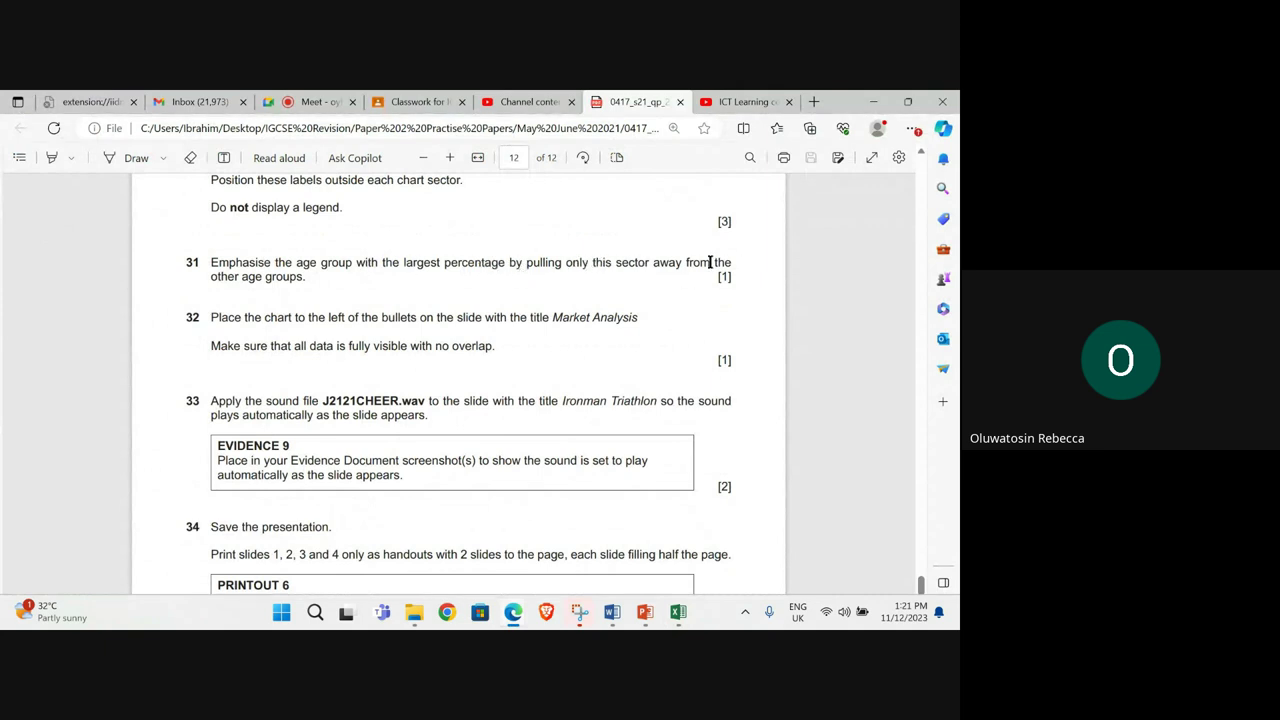
mouse_move(678, 606)
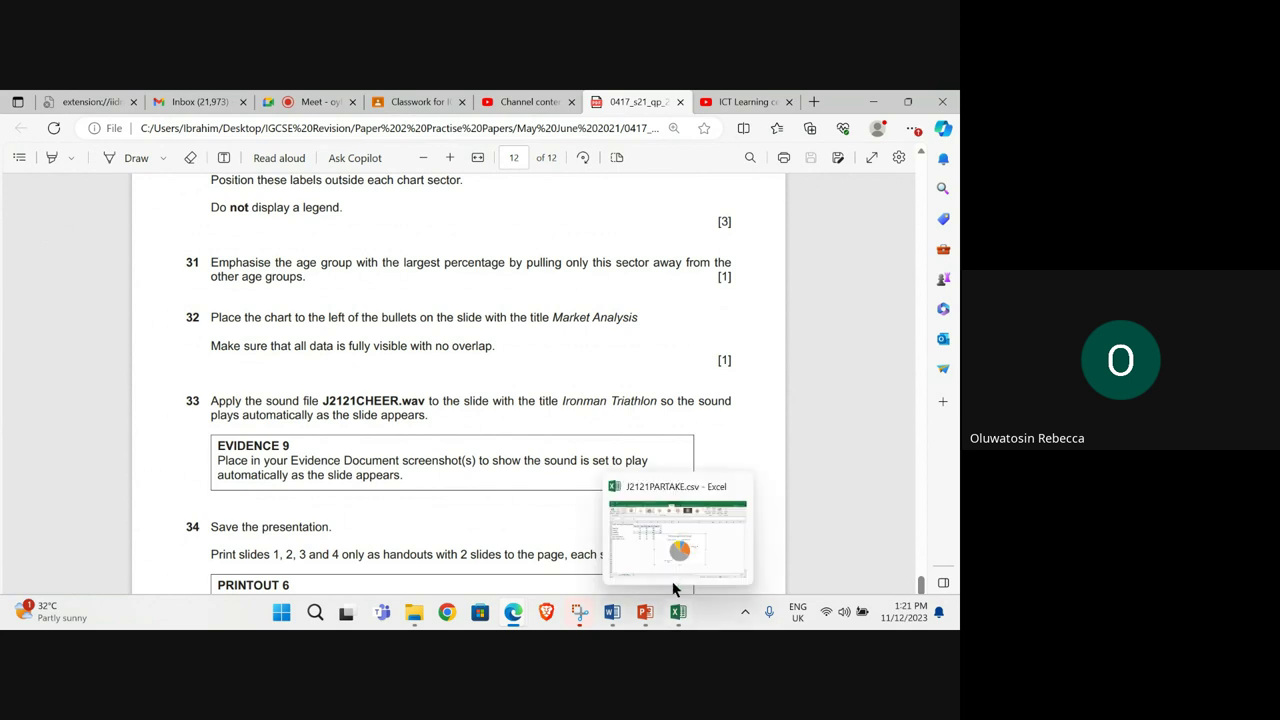
left_click(676, 560)
left_click(462, 461)
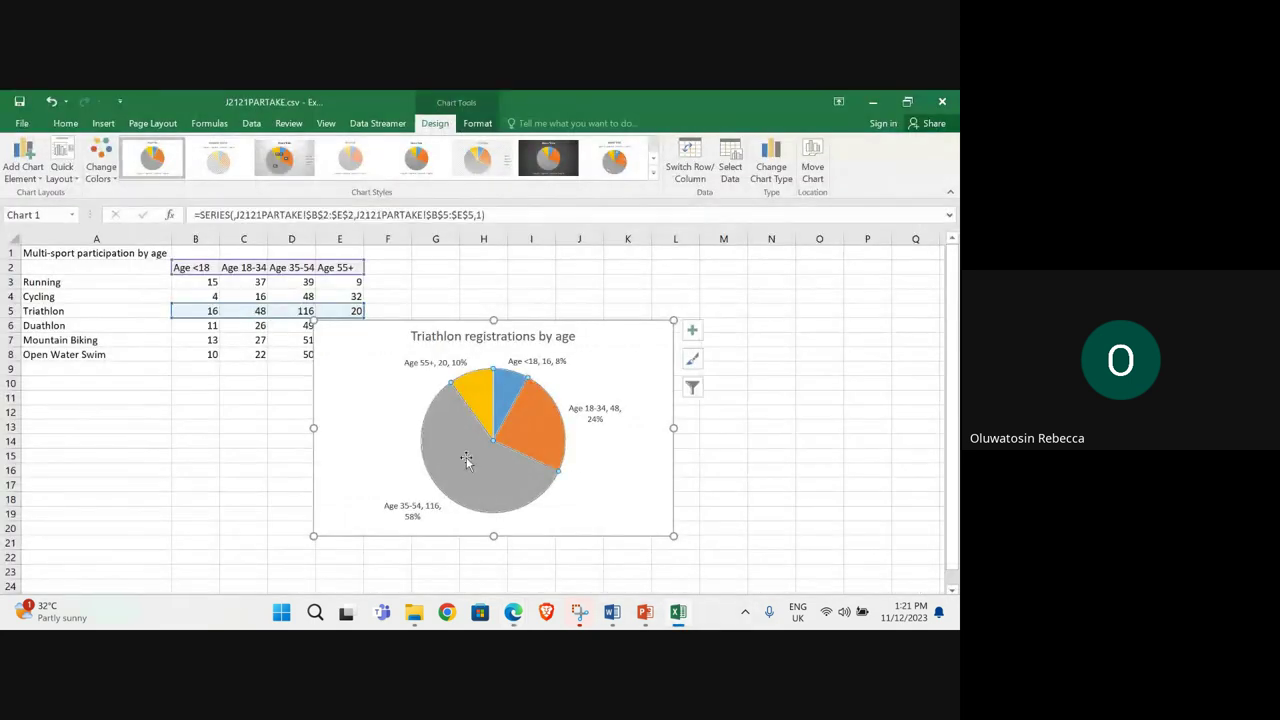
double_click(466, 459)
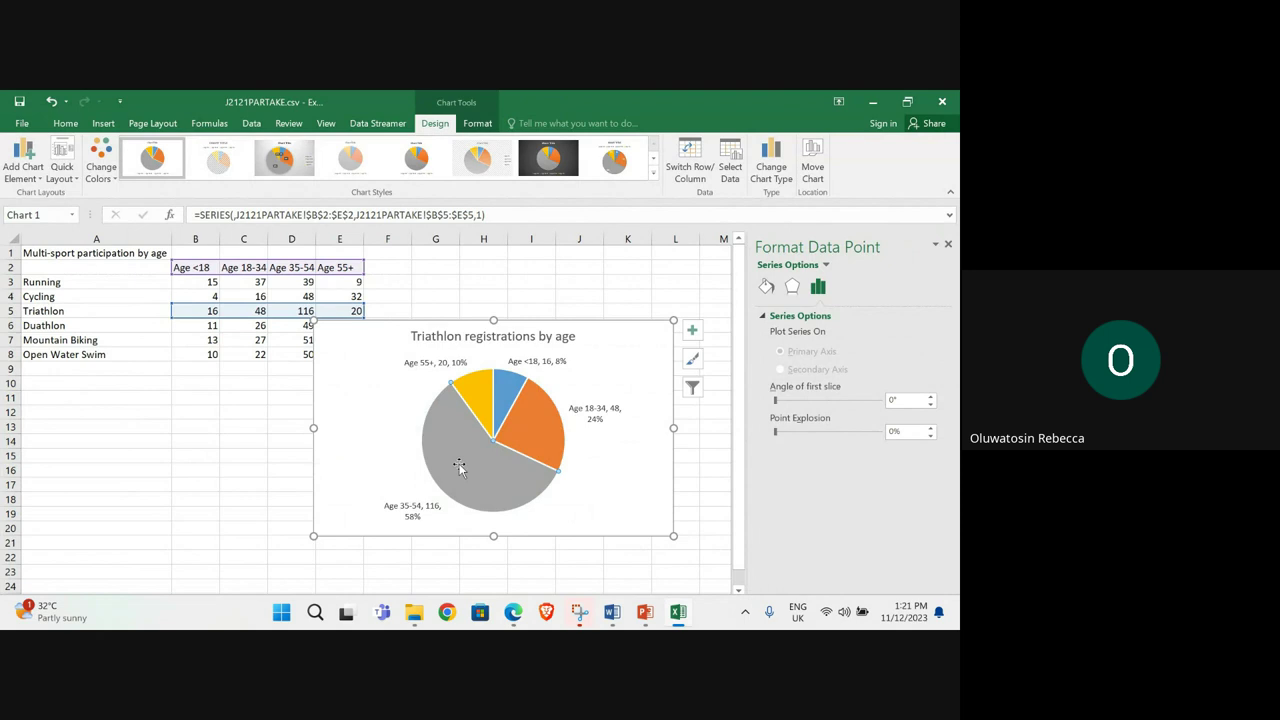
left_click_drag(459, 467, 452, 478)
- Check question 32 in the Edge exam paper, then return to Excel and copy the whole pie chart
mouse_move(513, 617)
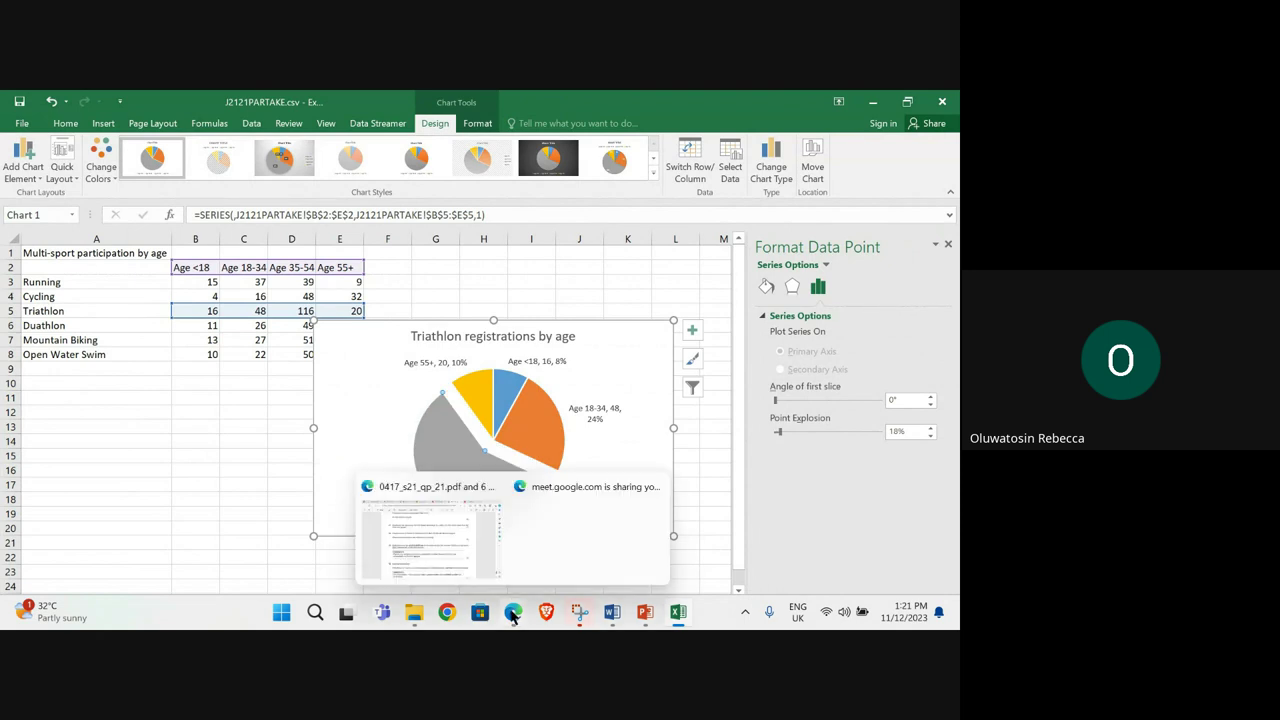
left_click(428, 545)
scroll(257, 290, "down", 1)
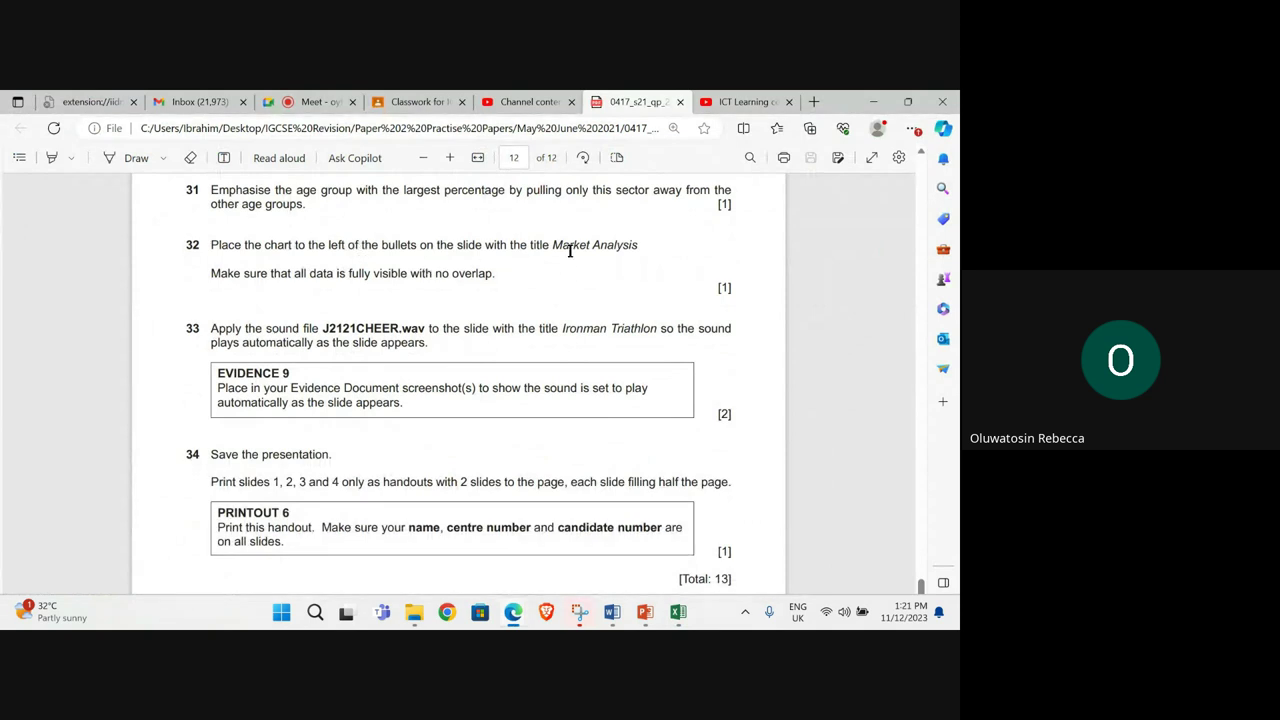
mouse_move(689, 614)
left_click(689, 583)
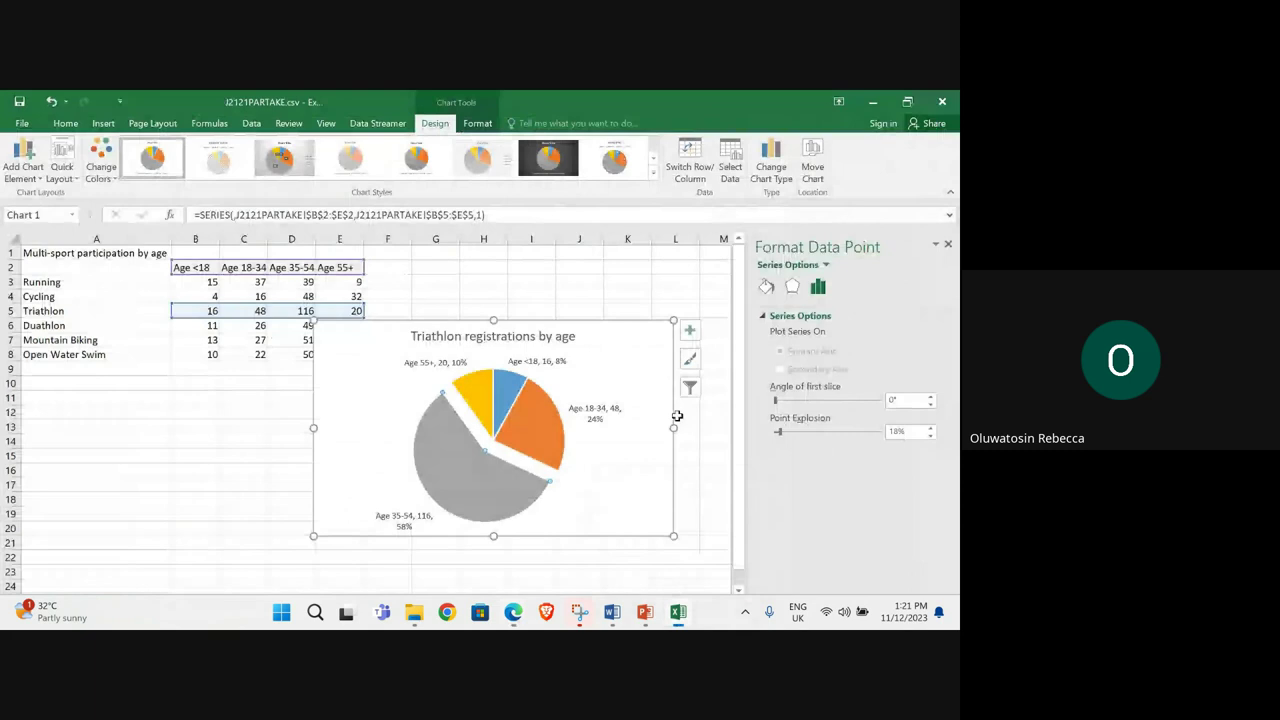
right_click(638, 330)
left_click(669, 338)
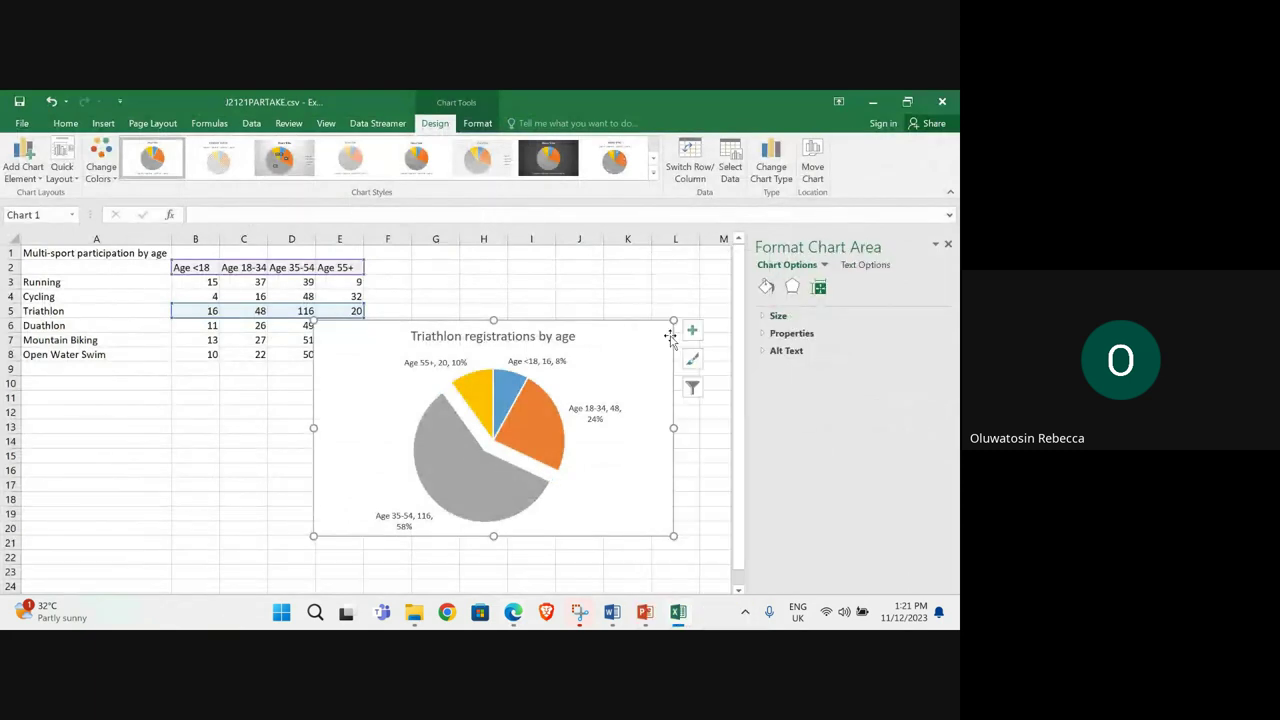
- Switch to PowerPoint and narrow the bullet text box on the Market Analysis slide to the slide's right-hand part
mouse_move(644, 612)
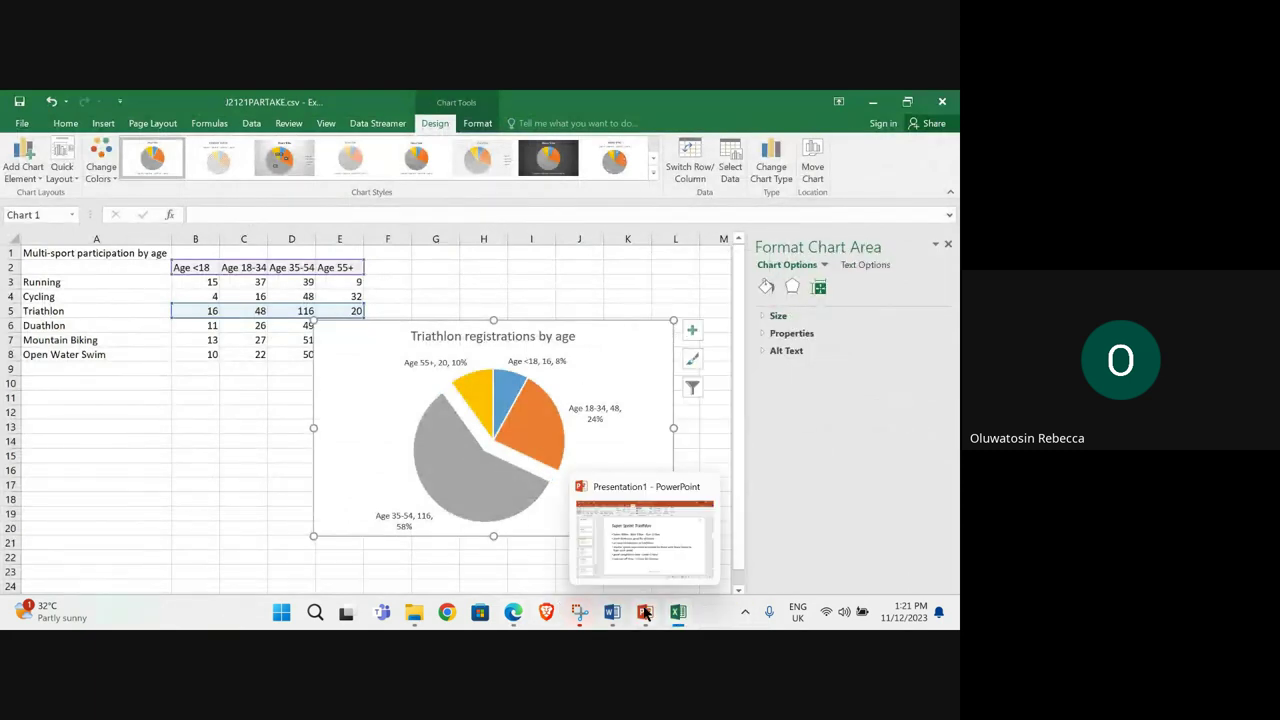
left_click(640, 549)
left_click(98, 318)
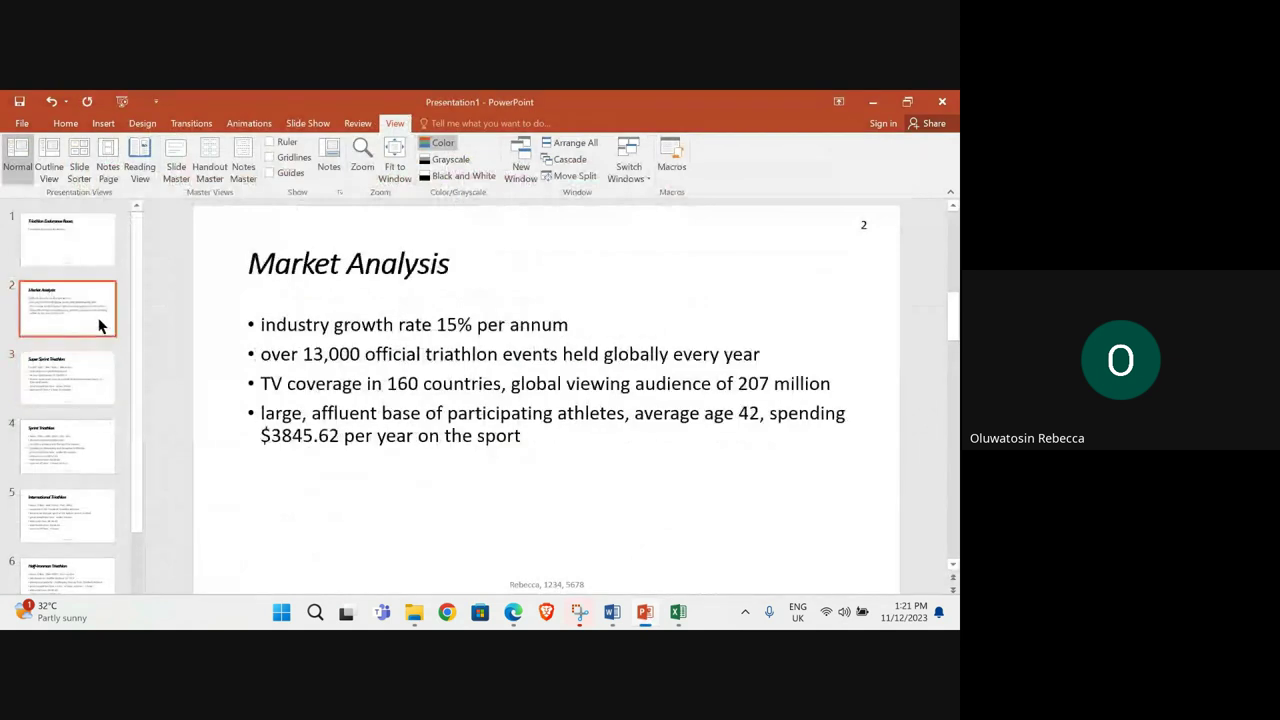
left_click(470, 385)
left_click_drag(241, 436, 573, 394)
key("Up")
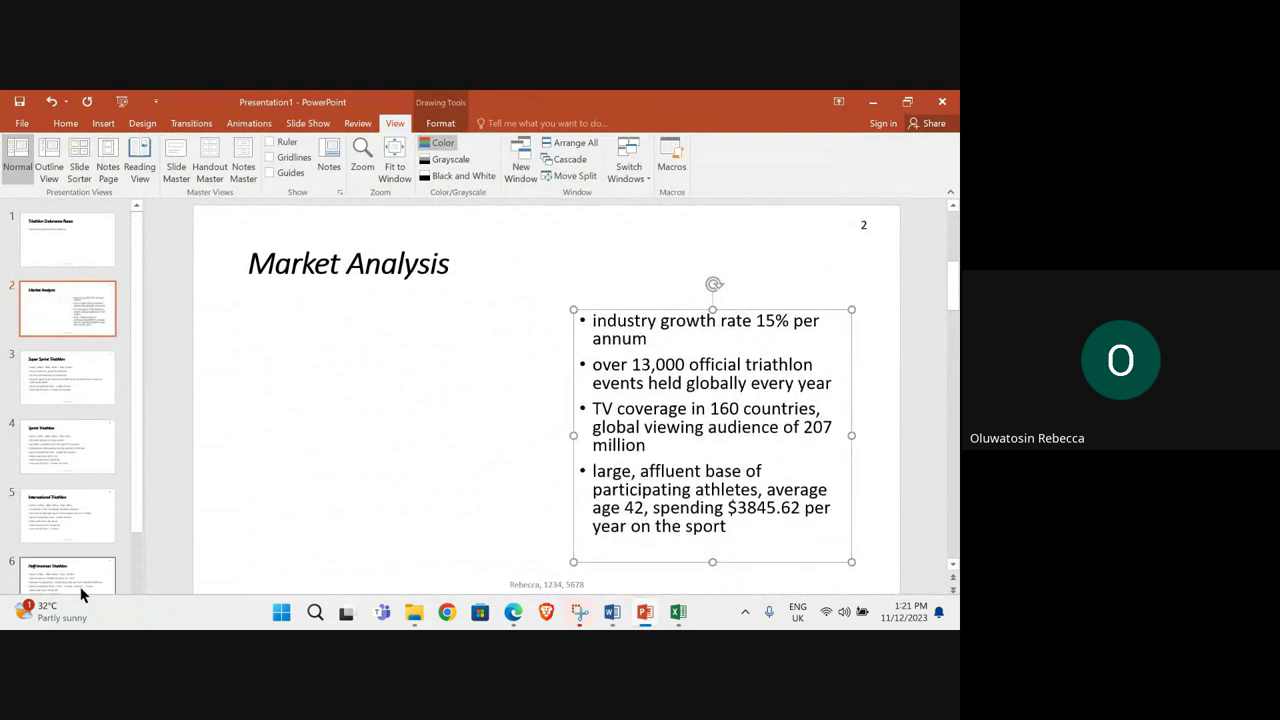
- Paste the pie chart on the Market Analysis slide and enlarge it to fill the space left of the bullets without overlap
right_click(272, 338)
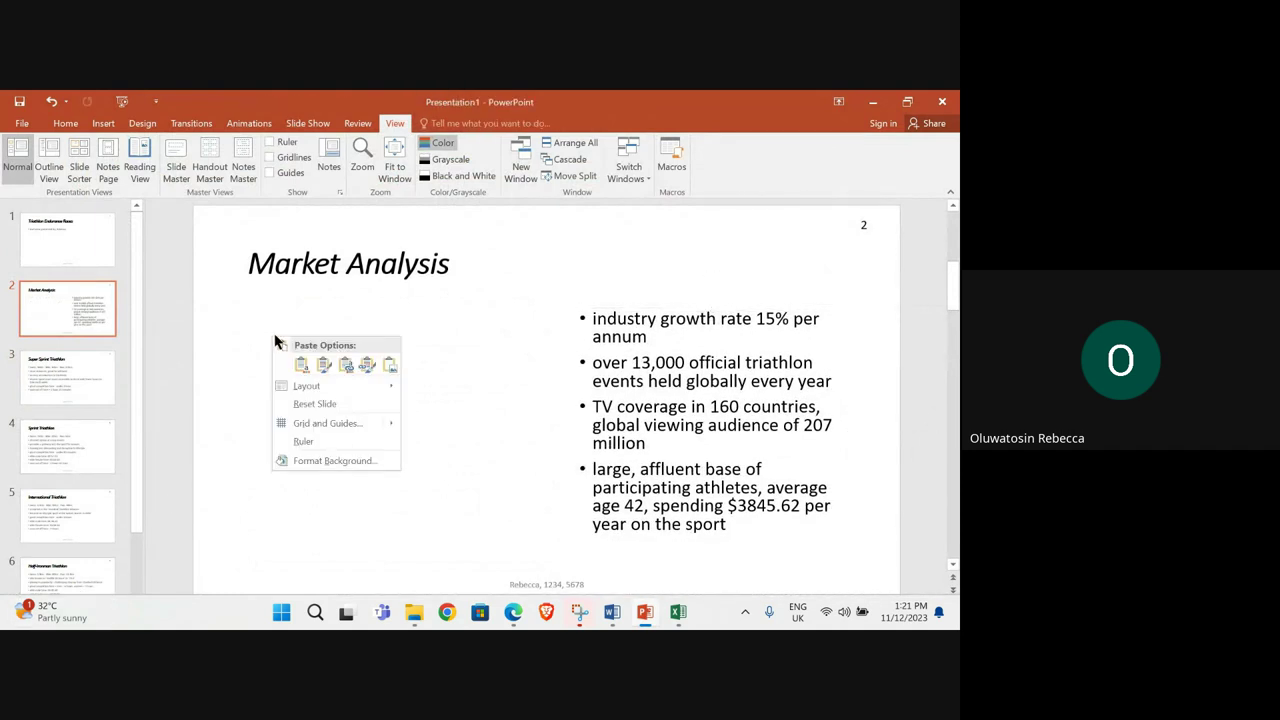
key("Escape")
key("ctrl+v")
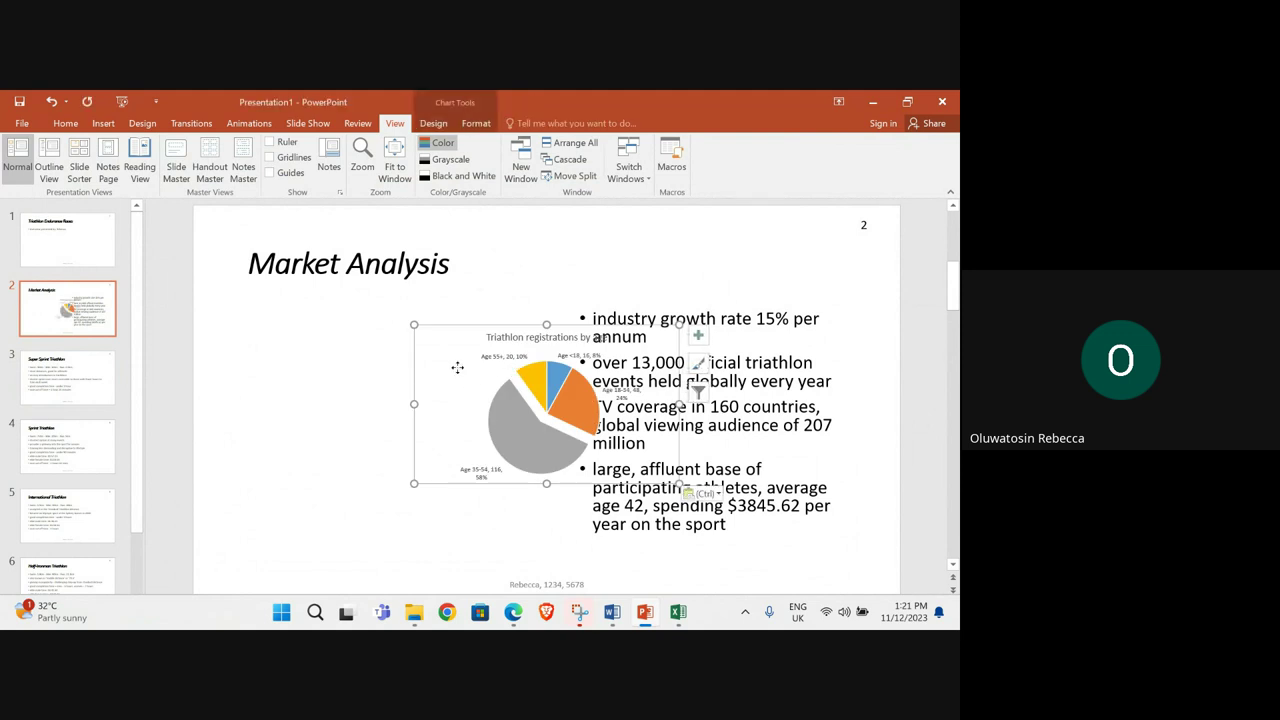
left_click_drag(457, 366, 249, 346)
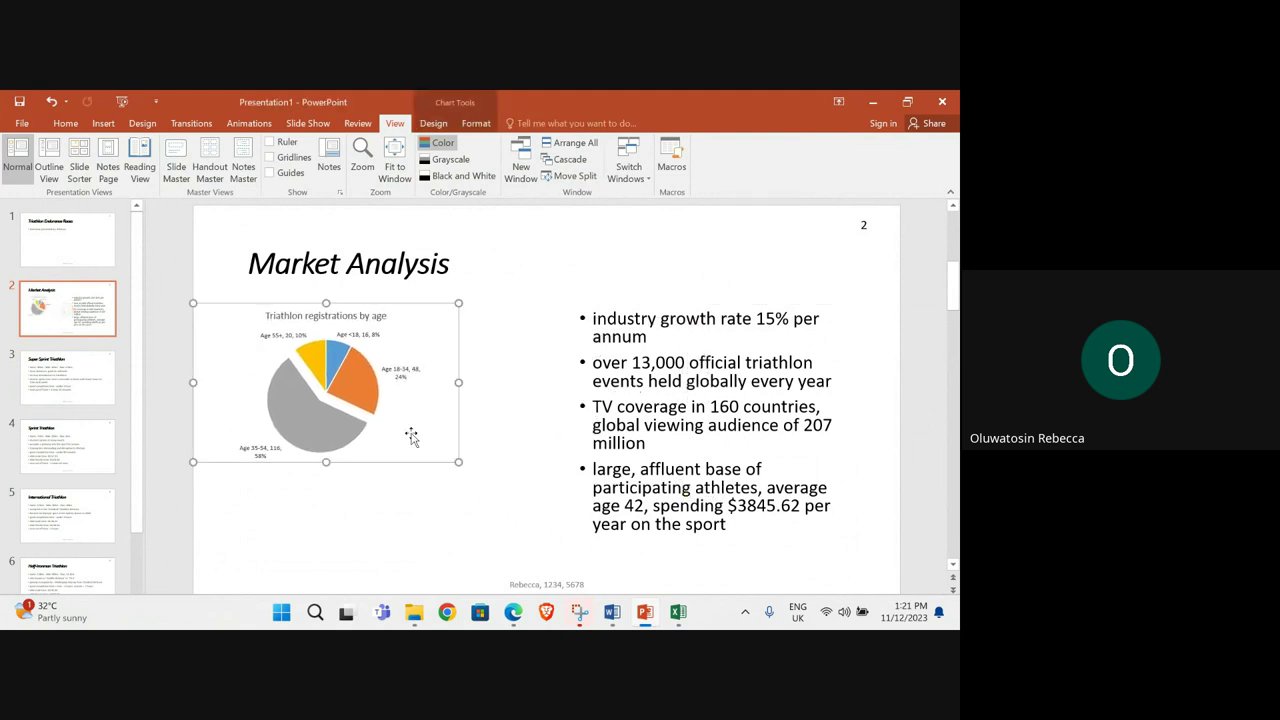
left_click_drag(457, 460, 560, 542)
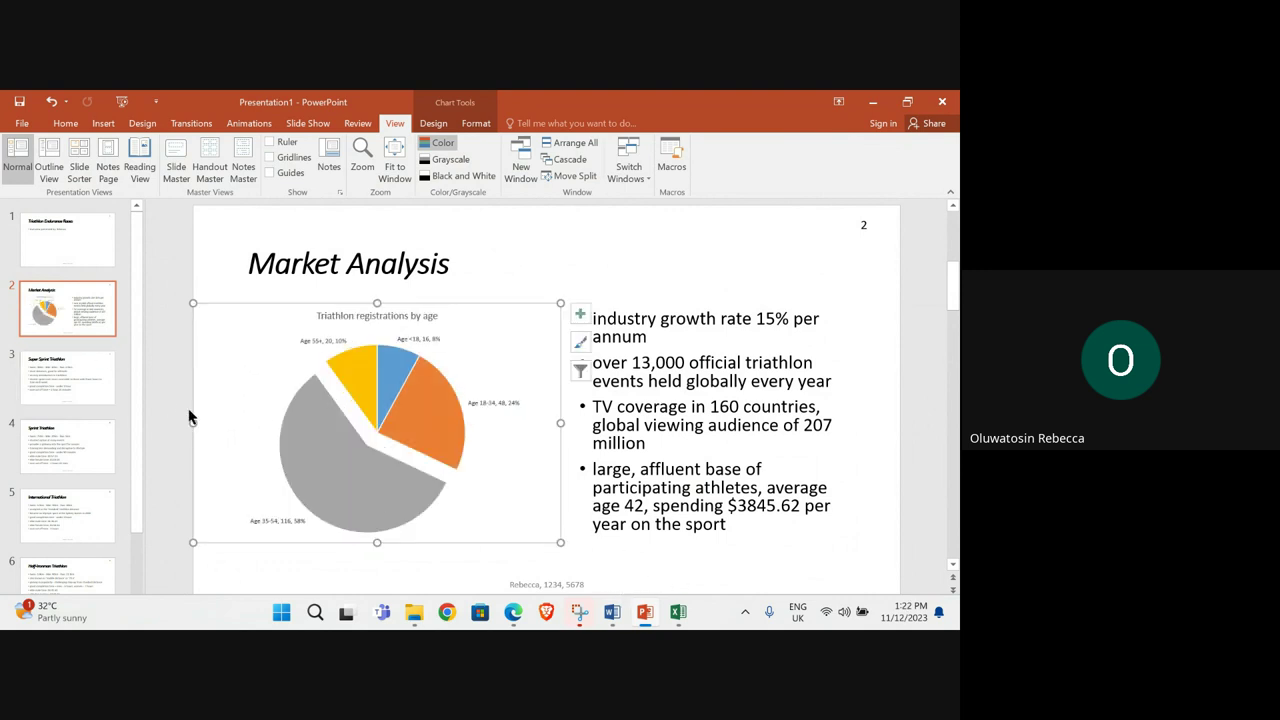
left_click_drag(193, 305, 200, 303)
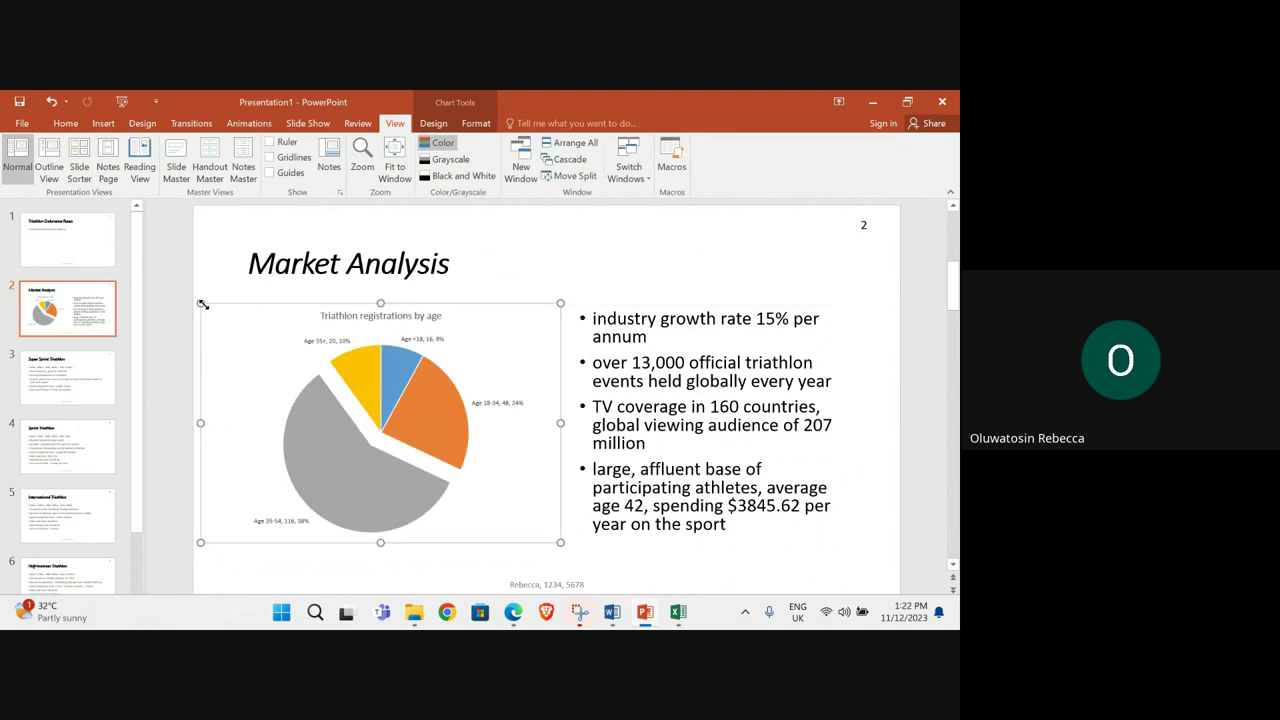
left_click(470, 569)
- Read question 33 in the Edge exam paper, then return to PowerPoint and go to the Ironman Triathlon slide
left_click(440, 530)
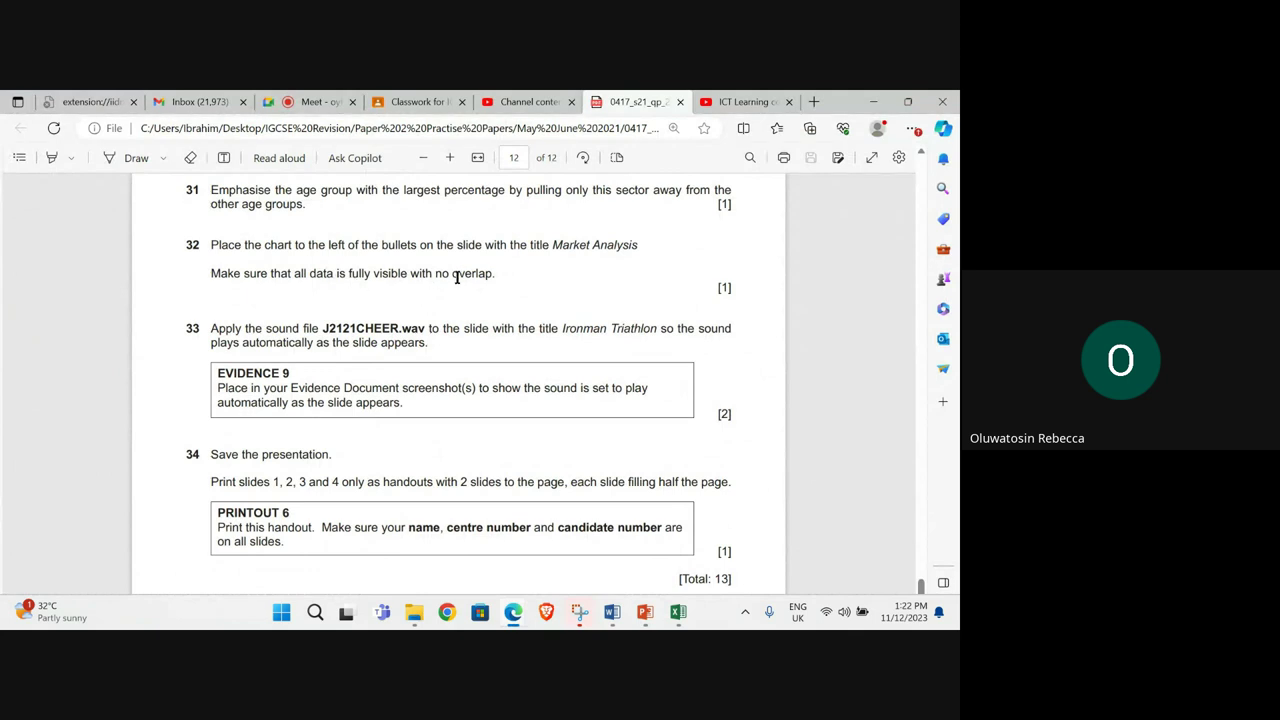
scroll(364, 300, "down", 1)
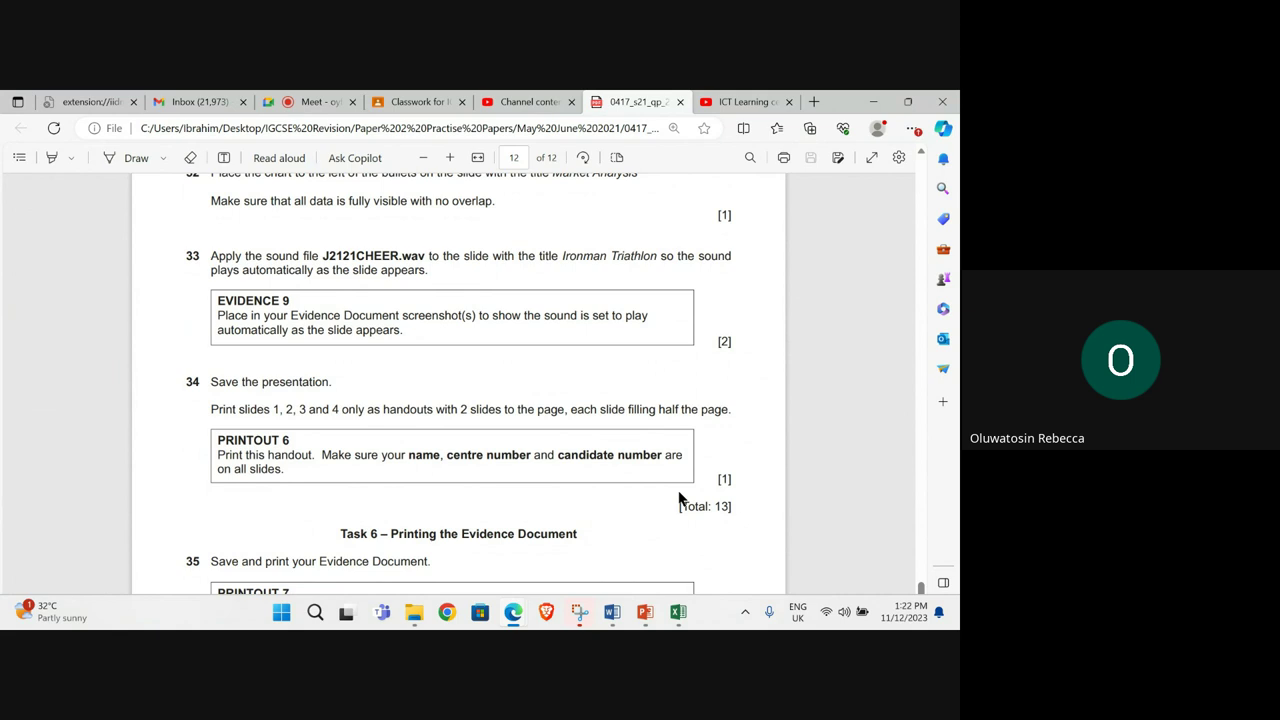
mouse_move(645, 615)
left_click(666, 560)
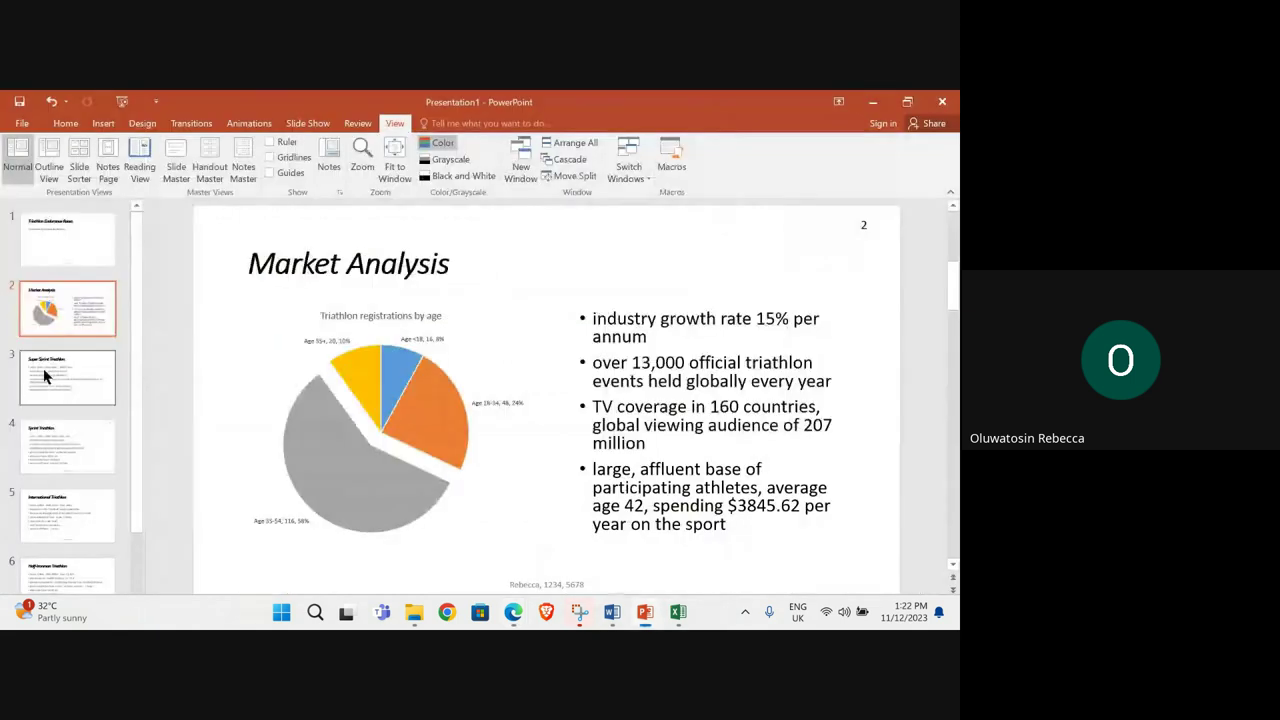
left_click(32, 386)
key("Down")
key("Down")
key("Down")
key("Down")
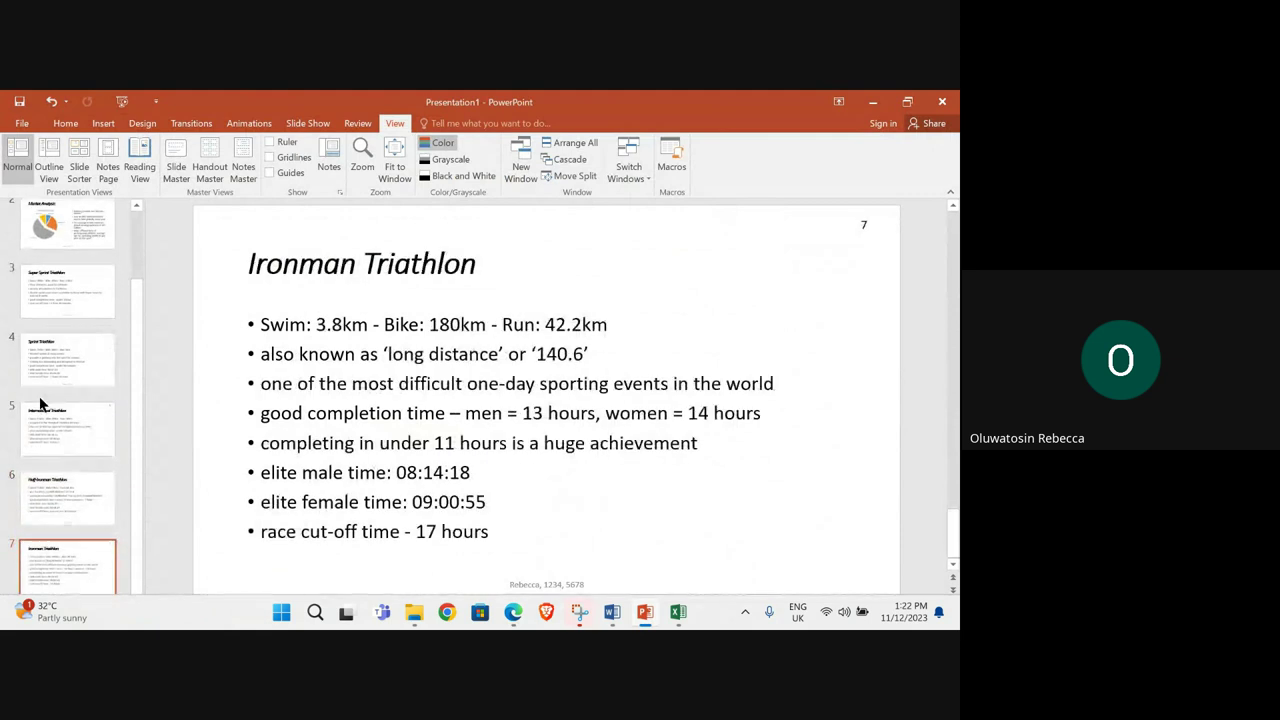
- Insert the audio file J2121CHEER.wav from the computer on the Ironman Triathlon slide
left_click(105, 123)
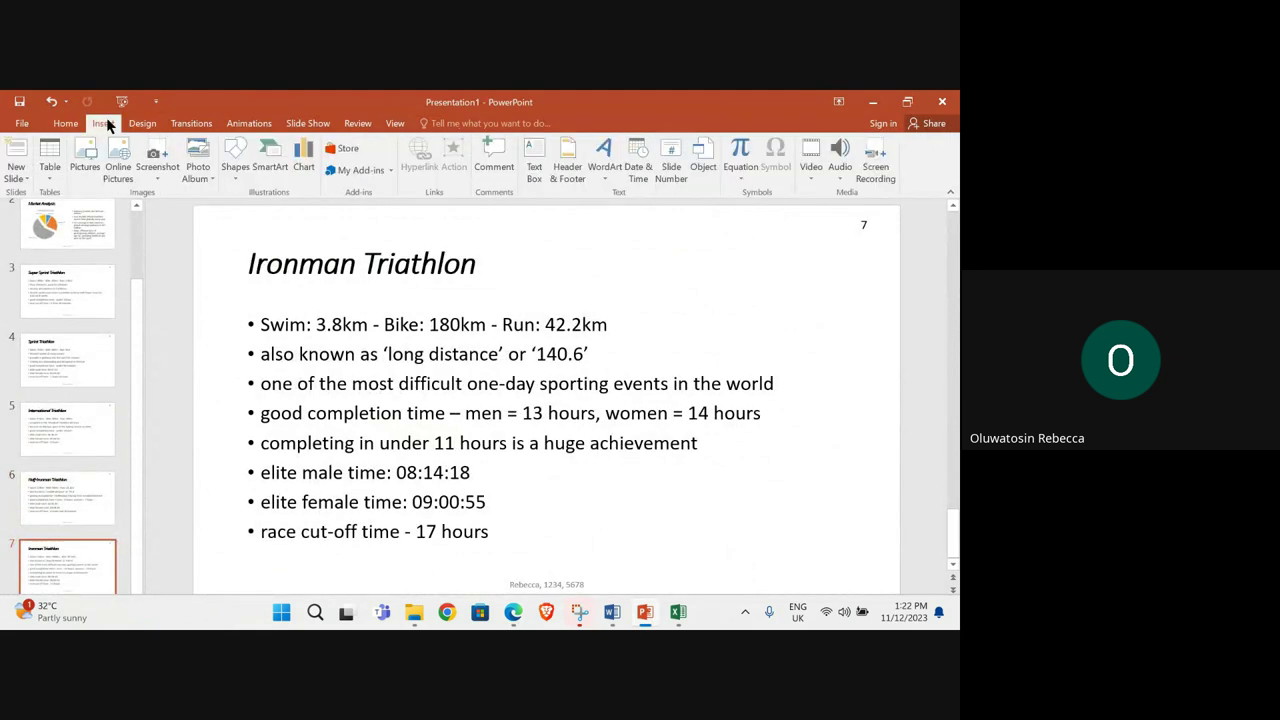
left_click(843, 176)
left_click(876, 197)
left_click(178, 210)
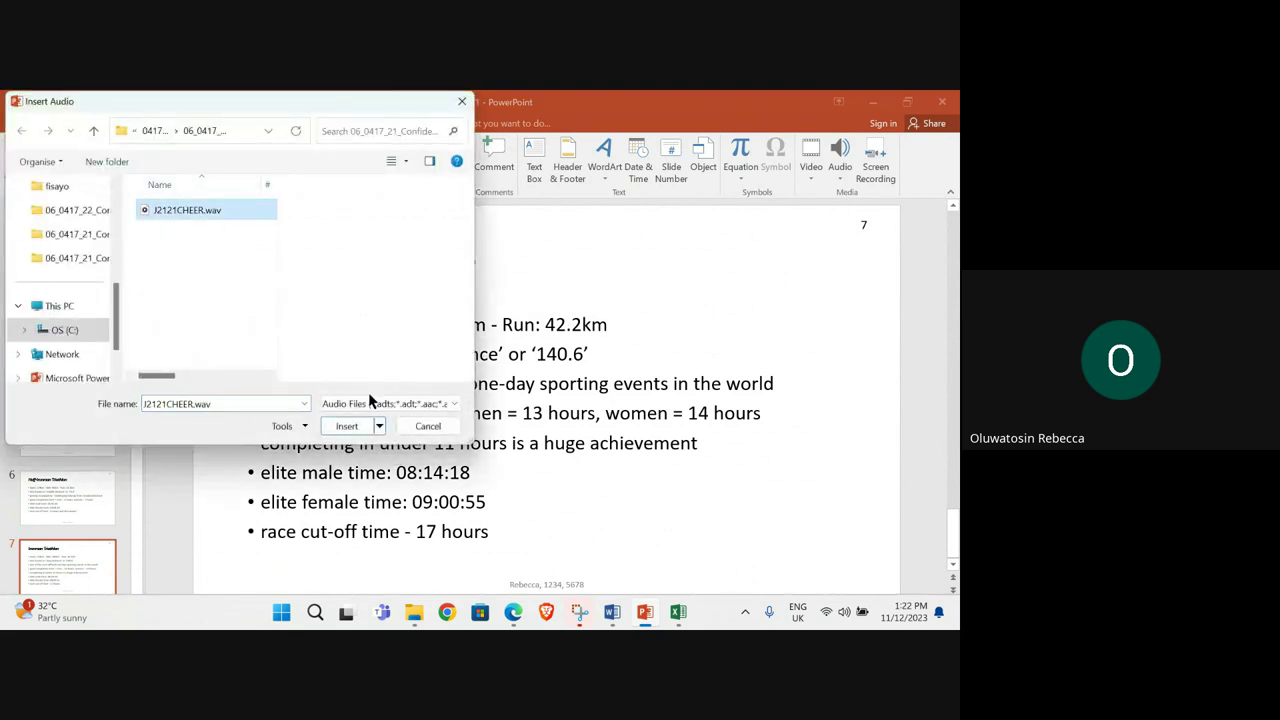
left_click(345, 426)
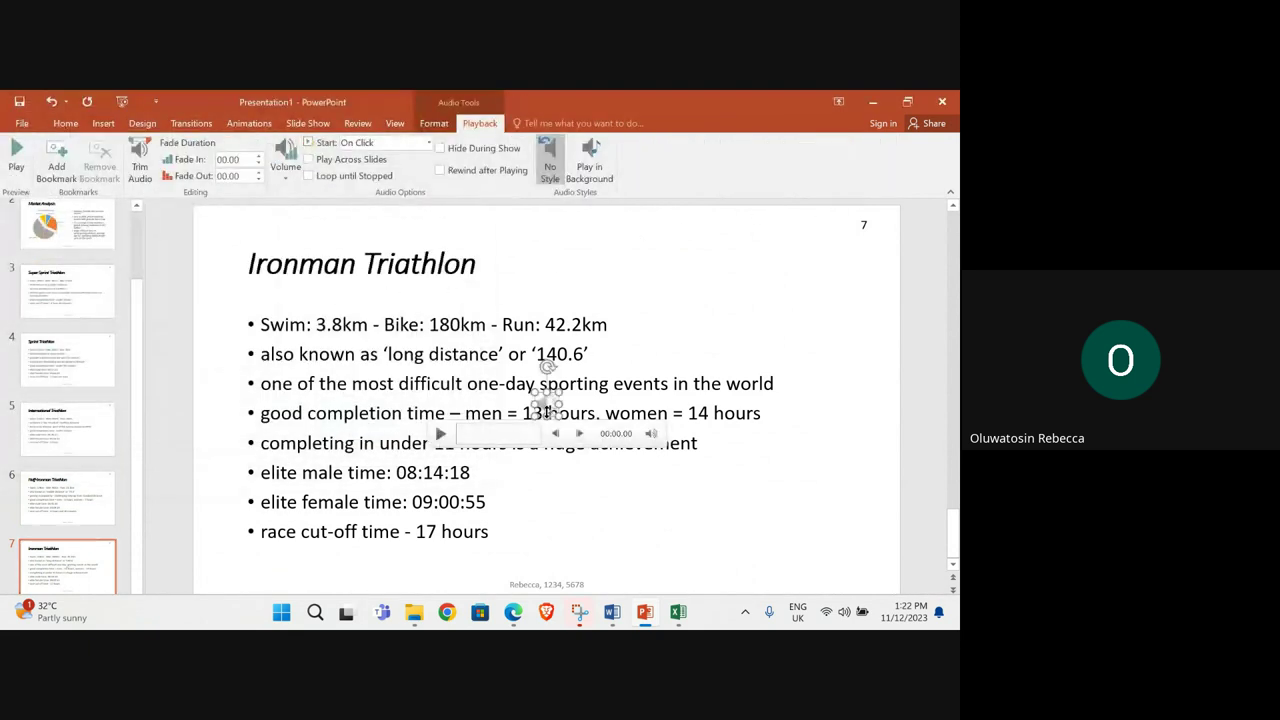
- Move the audio icon to the empty area beside the Ironman Triathlon title and set the sound to start automatically
left_click_drag(547, 405, 720, 258)
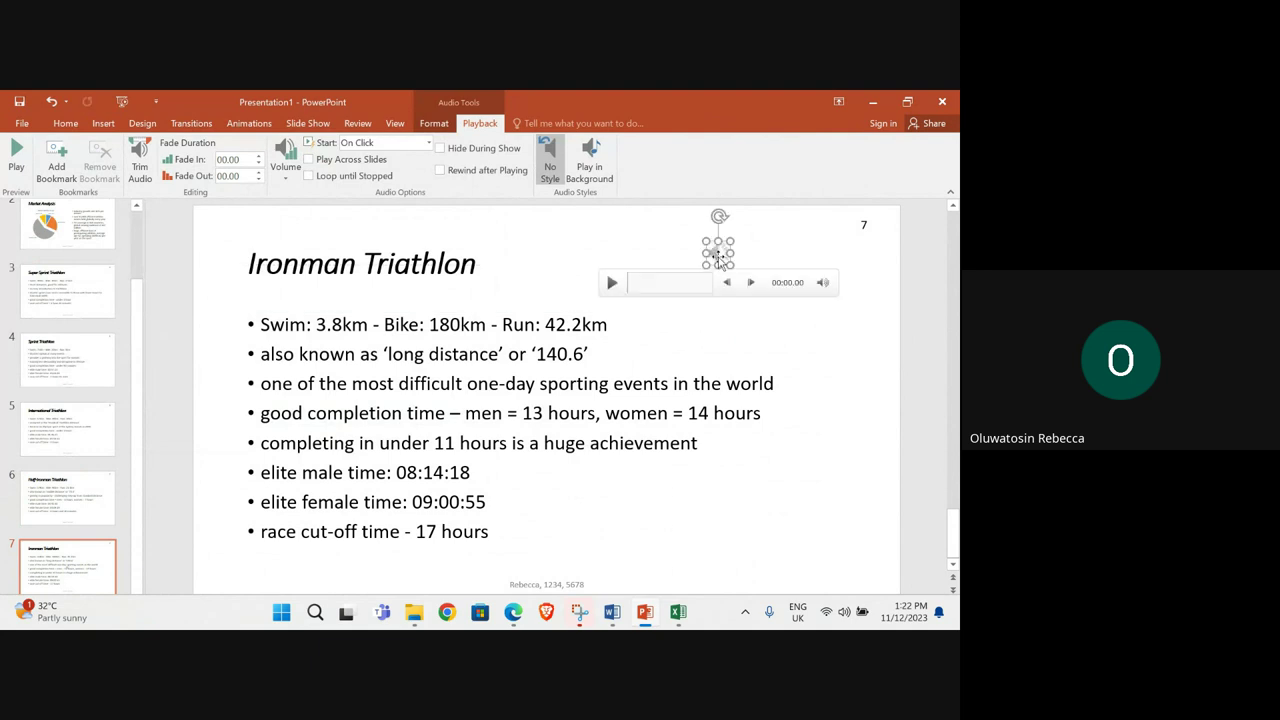
left_click(430, 143)
left_click(400, 166)
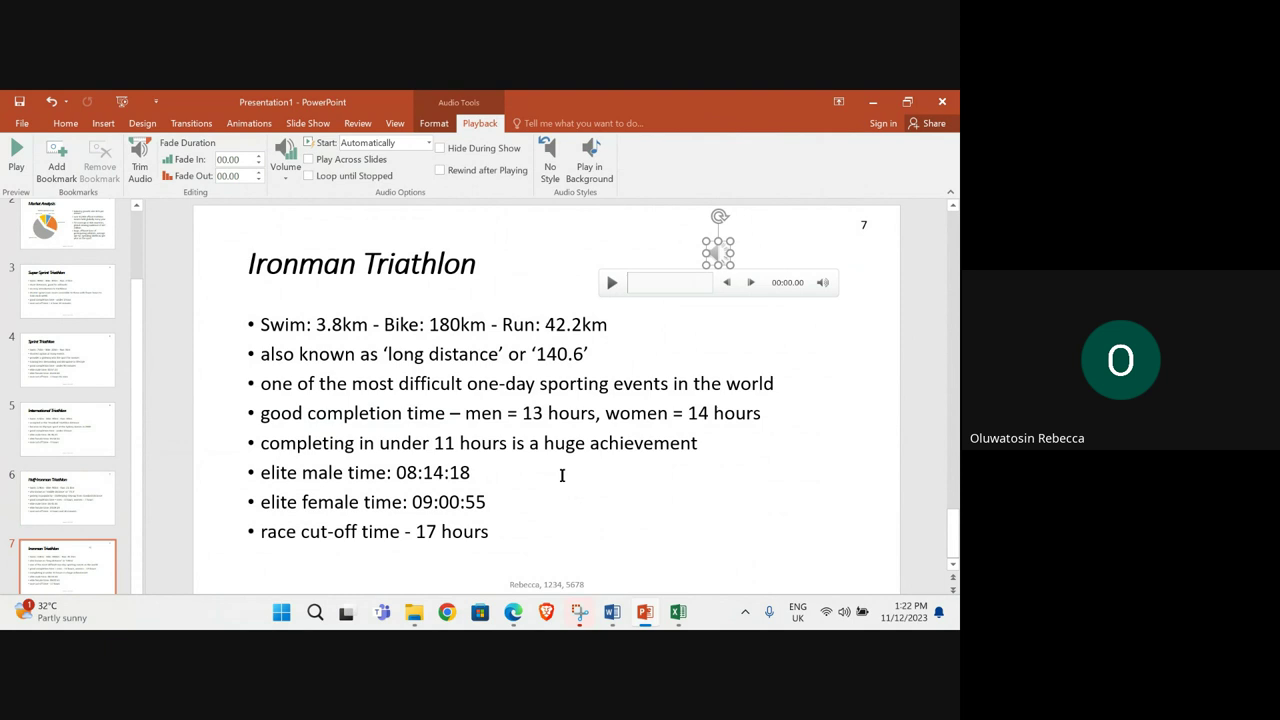
- Check Evidence 9 in the Edge exam paper, then capture PowerPoint's audio playback options with the Snipping Tool
mouse_move(513, 614)
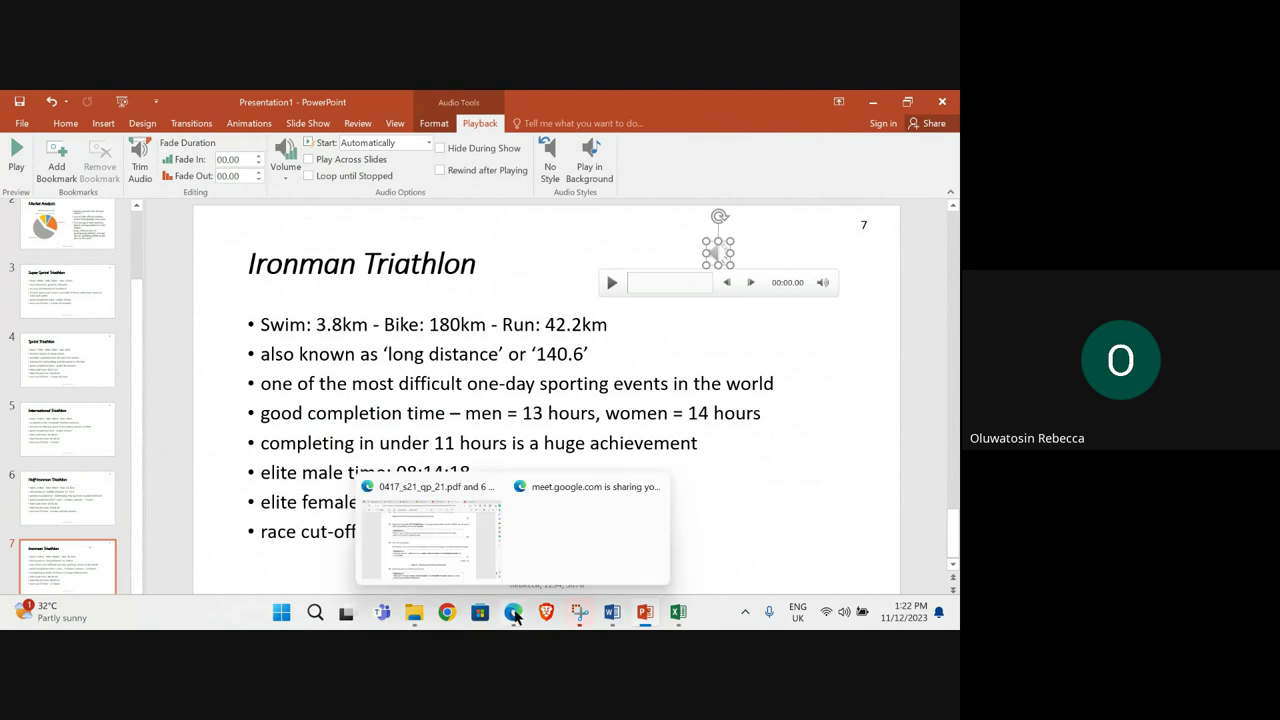
left_click(443, 552)
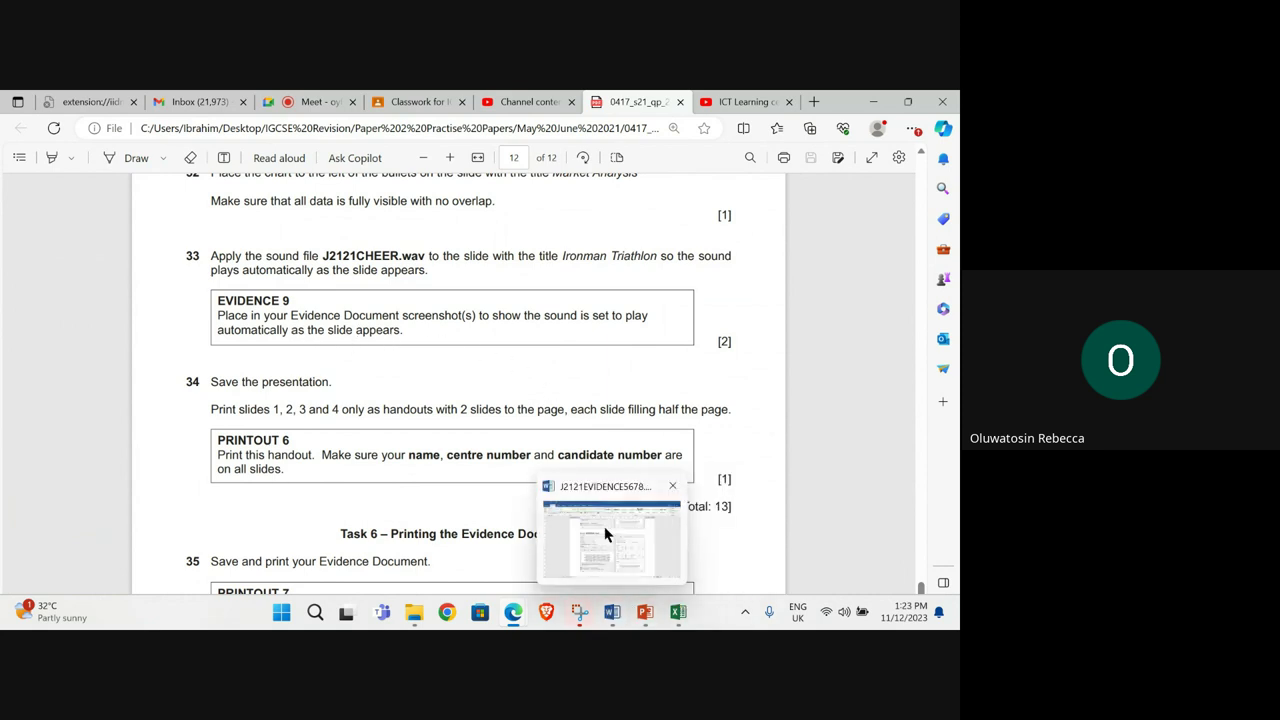
mouse_move(645, 612)
left_click(638, 546)
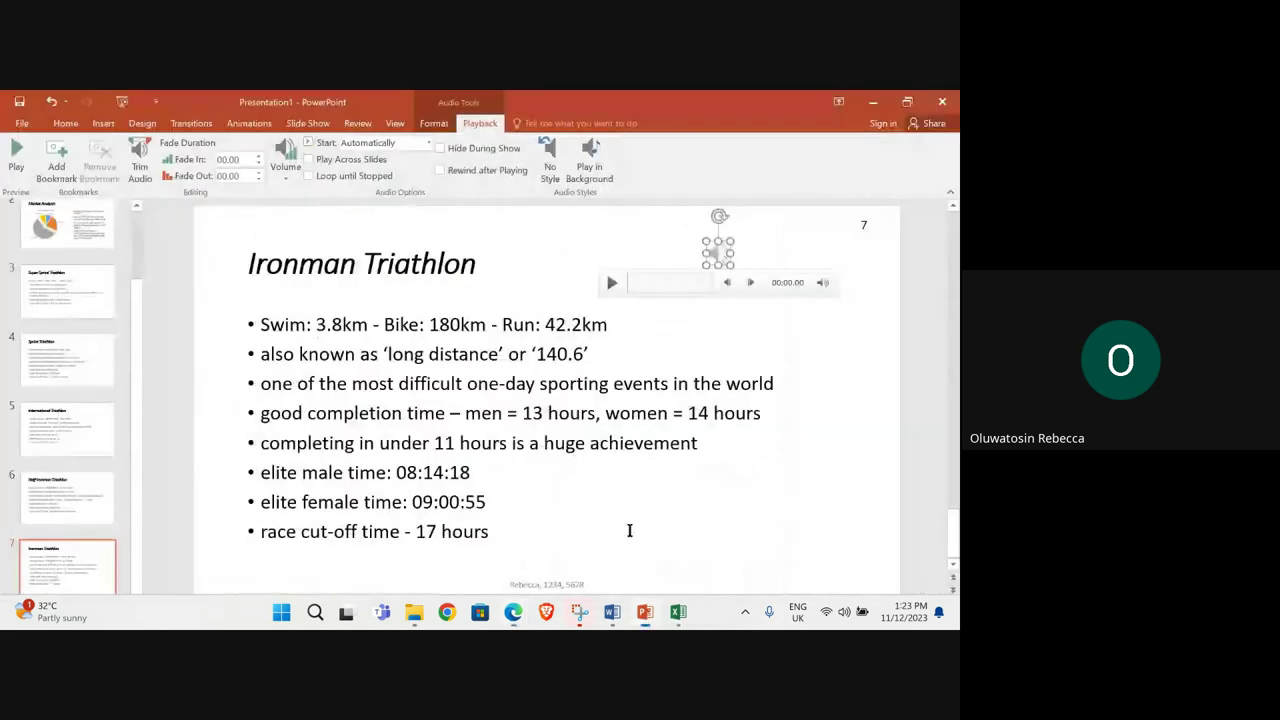
left_click(578, 612)
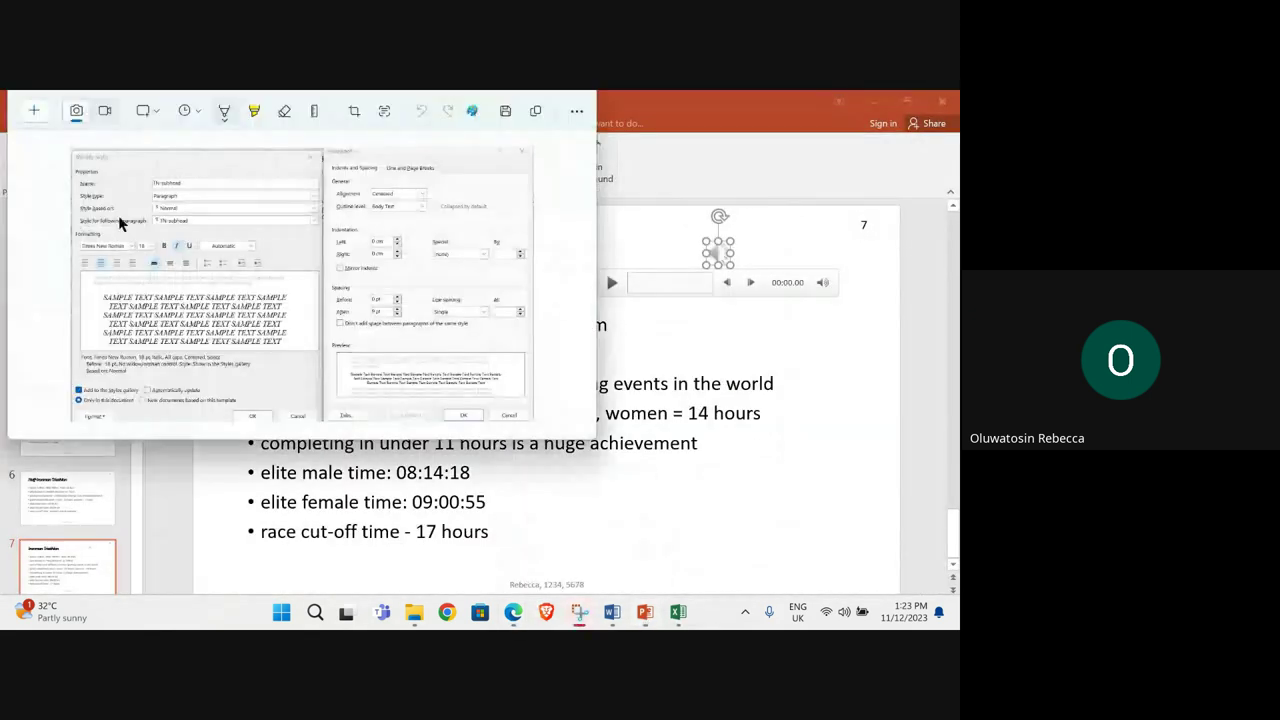
left_click(36, 112)
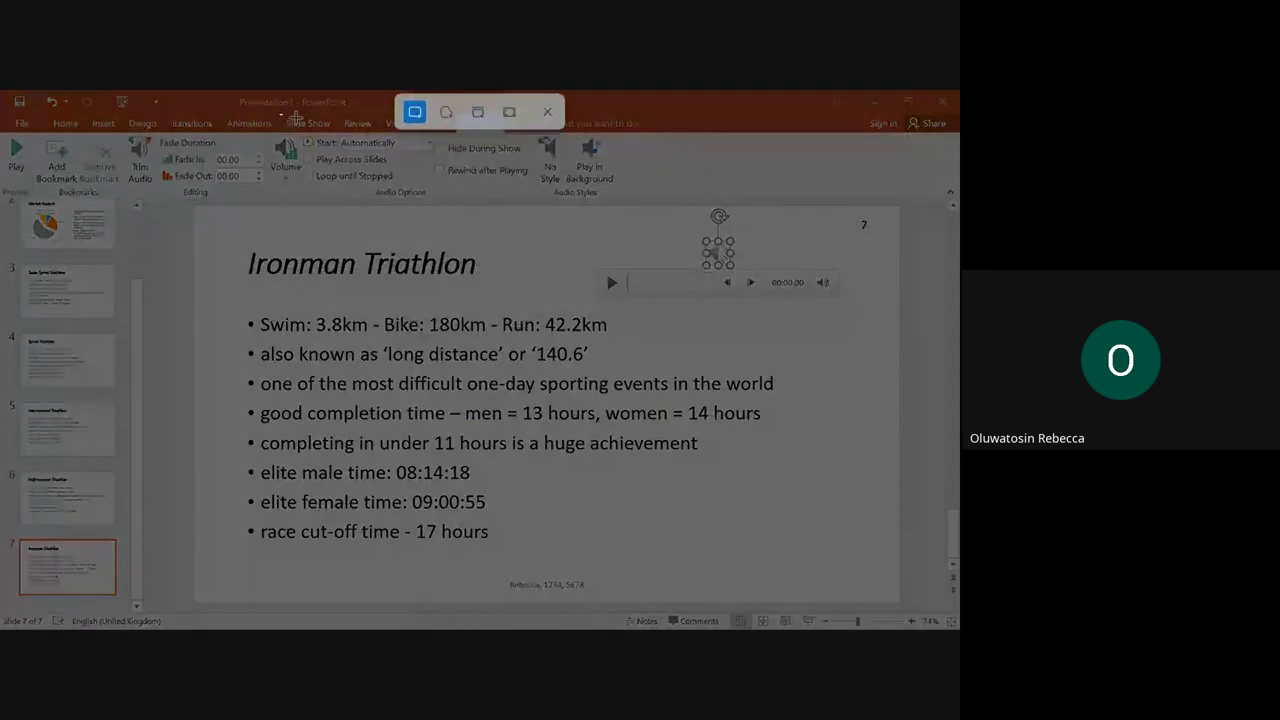
left_click_drag(278, 114, 477, 212)
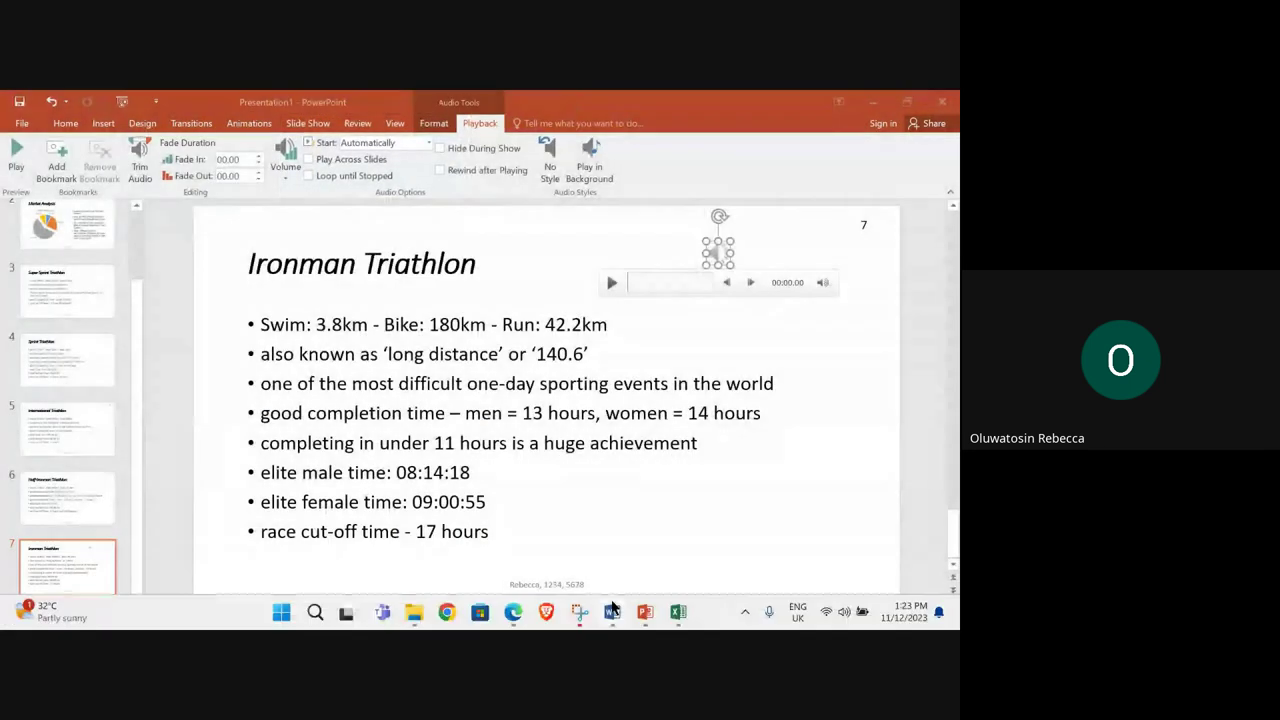
- Switch to the Word evidence document and paste the audio playback screenshot below the Step 33 EVIDENCE 9 heading
mouse_move(614, 609)
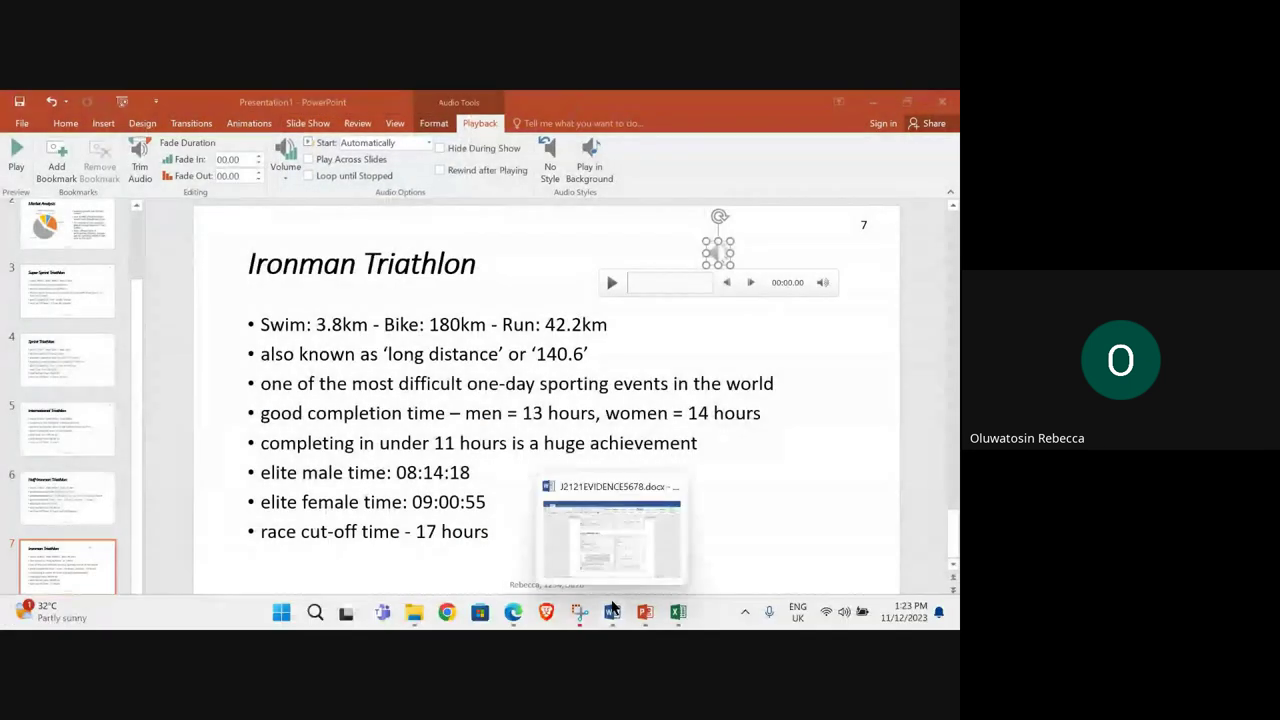
left_click(607, 535)
scroll(447, 485, "down", 10)
scroll(447, 485, "down", 2)
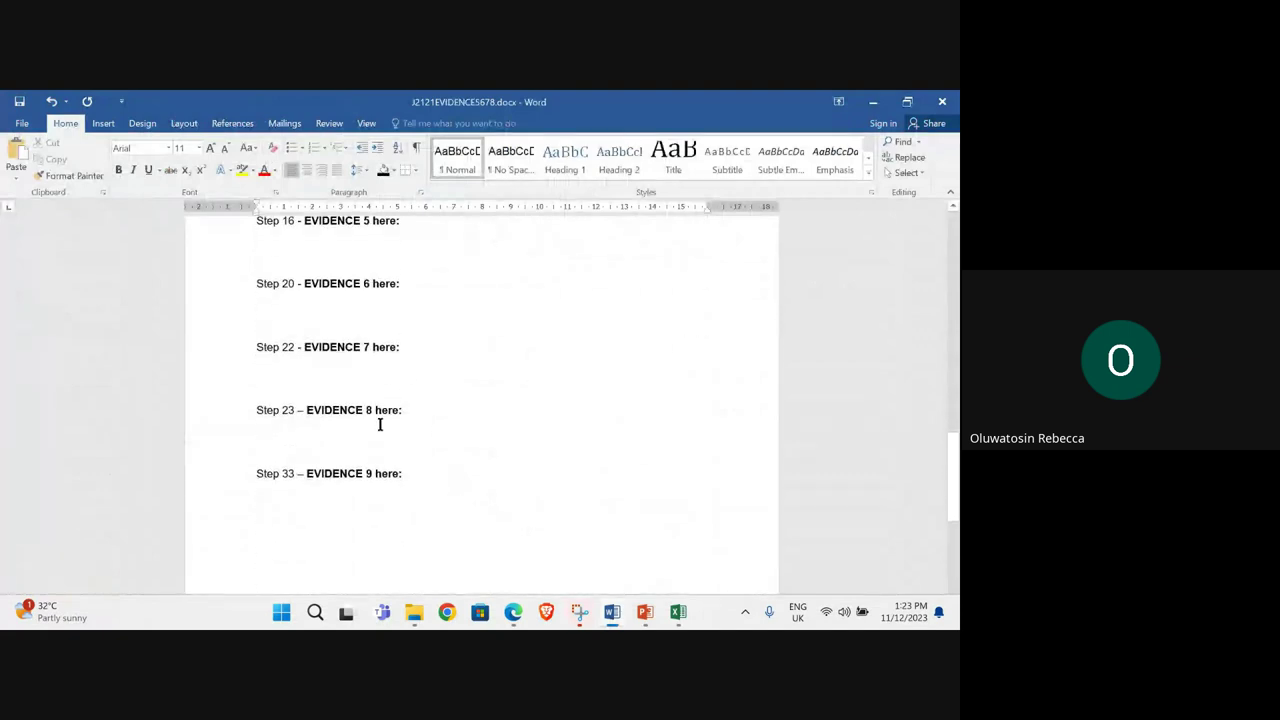
left_click(325, 511)
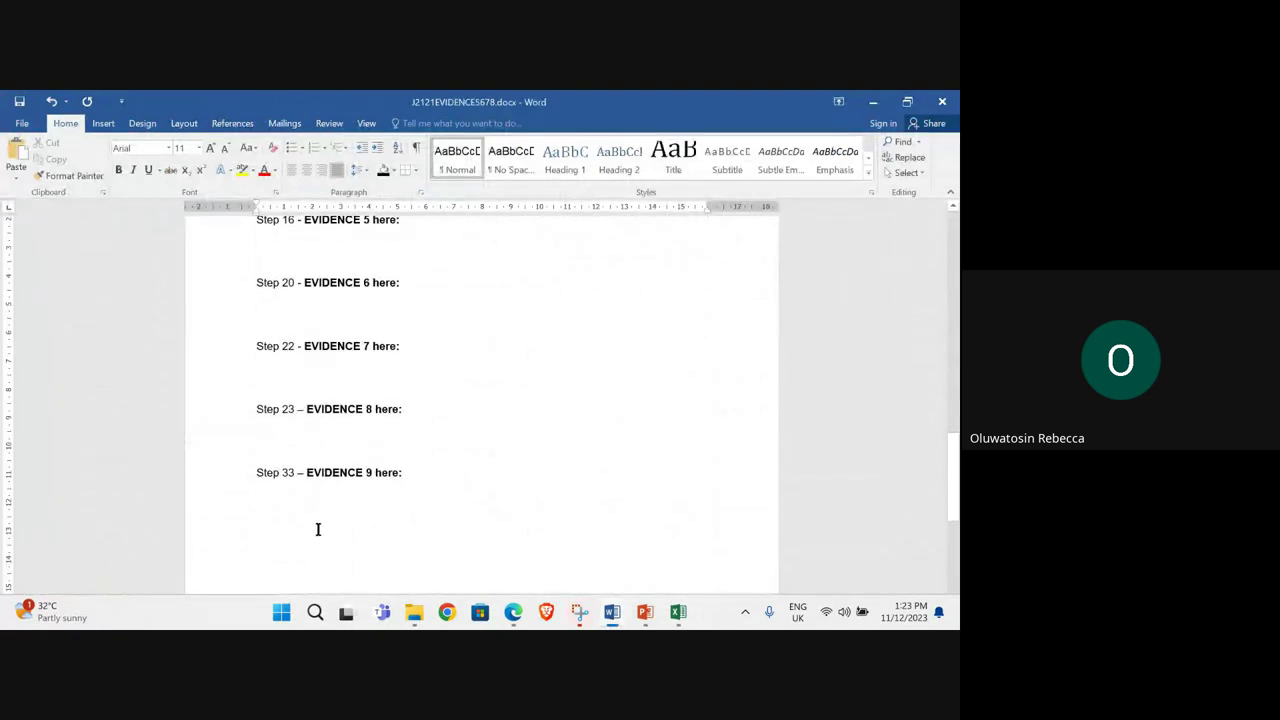
key("ctrl+v")
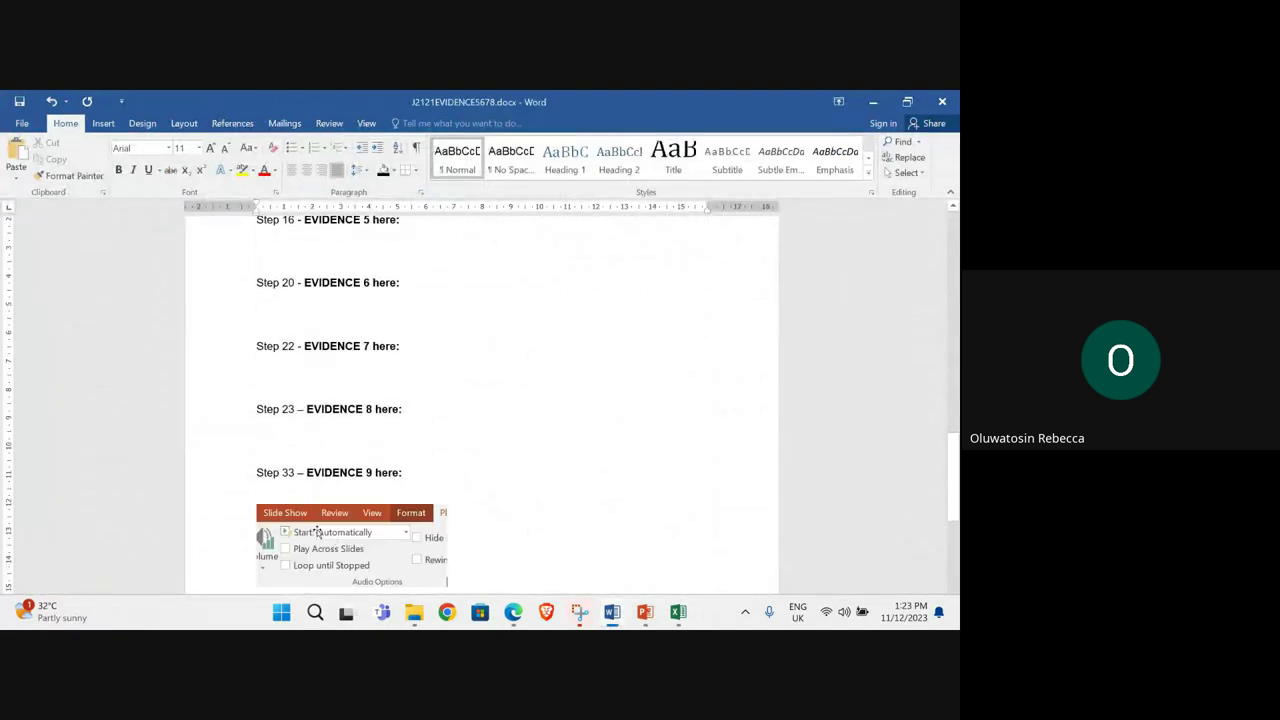
left_click(872, 101)
- Read question 34 in the Edge exam paper, then return to PowerPoint and go to the Triathlon Endurance Races slide
left_click(513, 614)
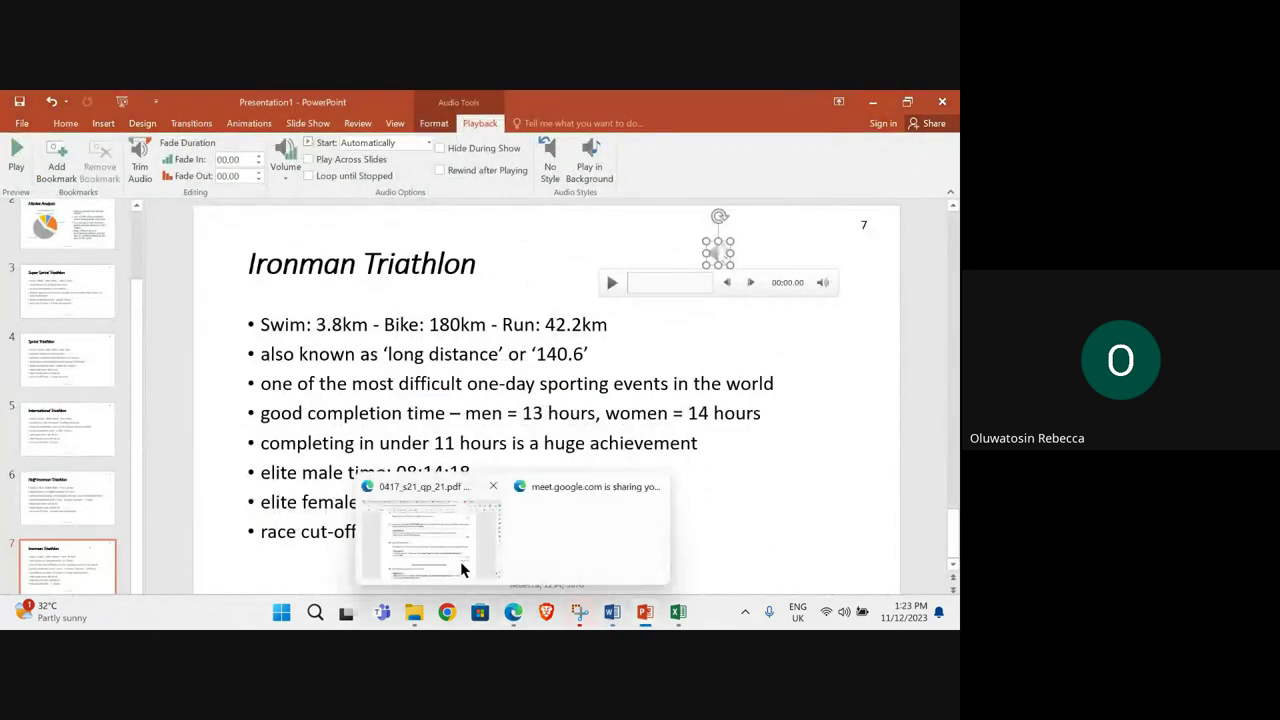
left_click(463, 566)
scroll(262, 321, "down", 1)
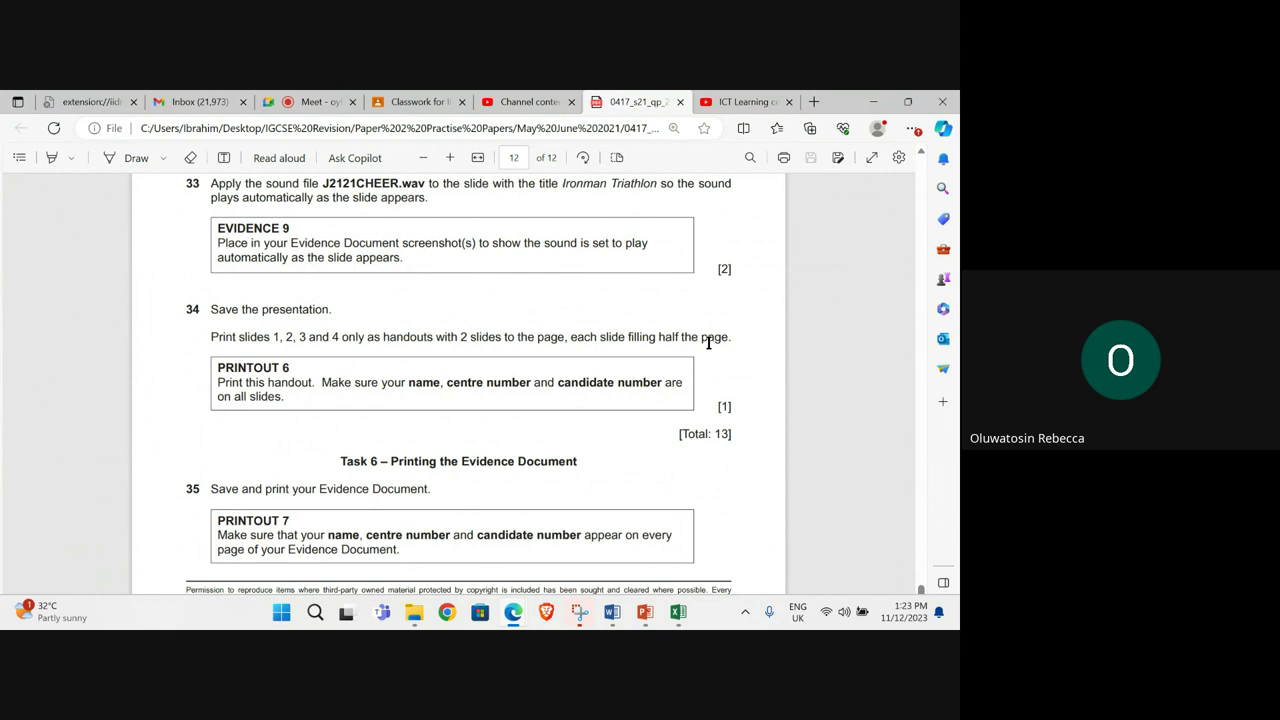
mouse_move(645, 612)
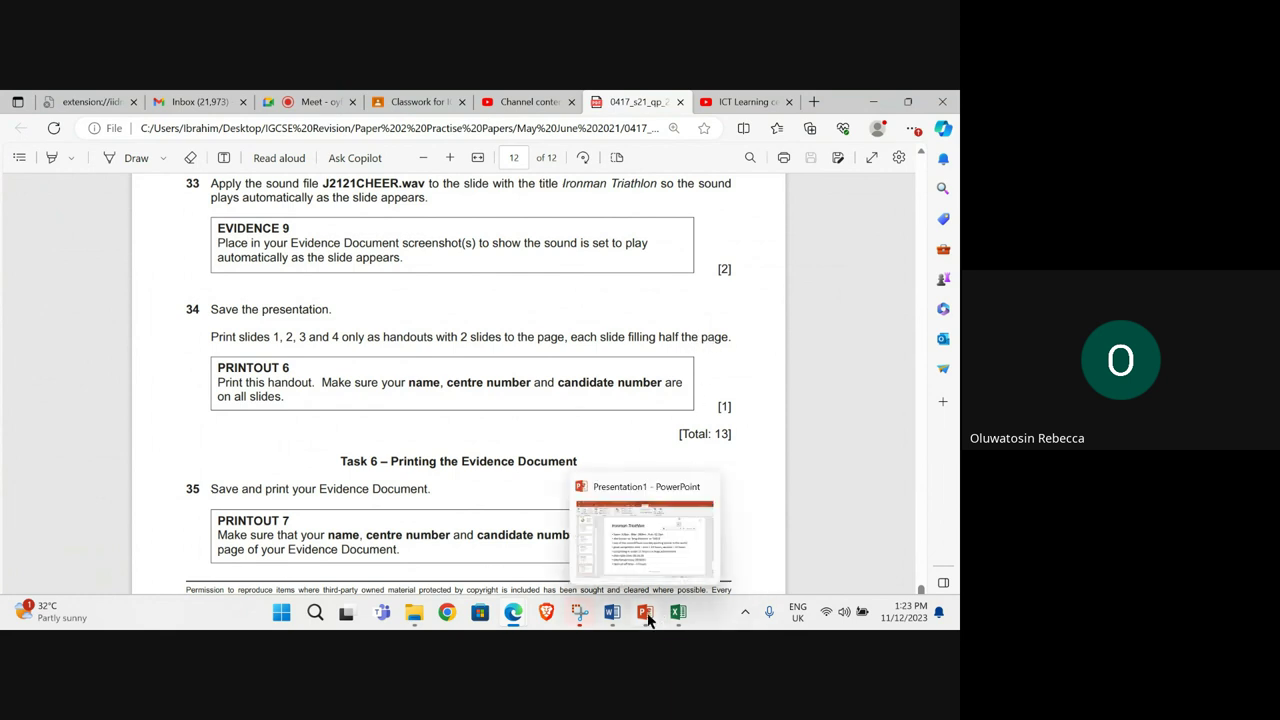
left_click(651, 530)
scroll(47, 222, "up", 3)
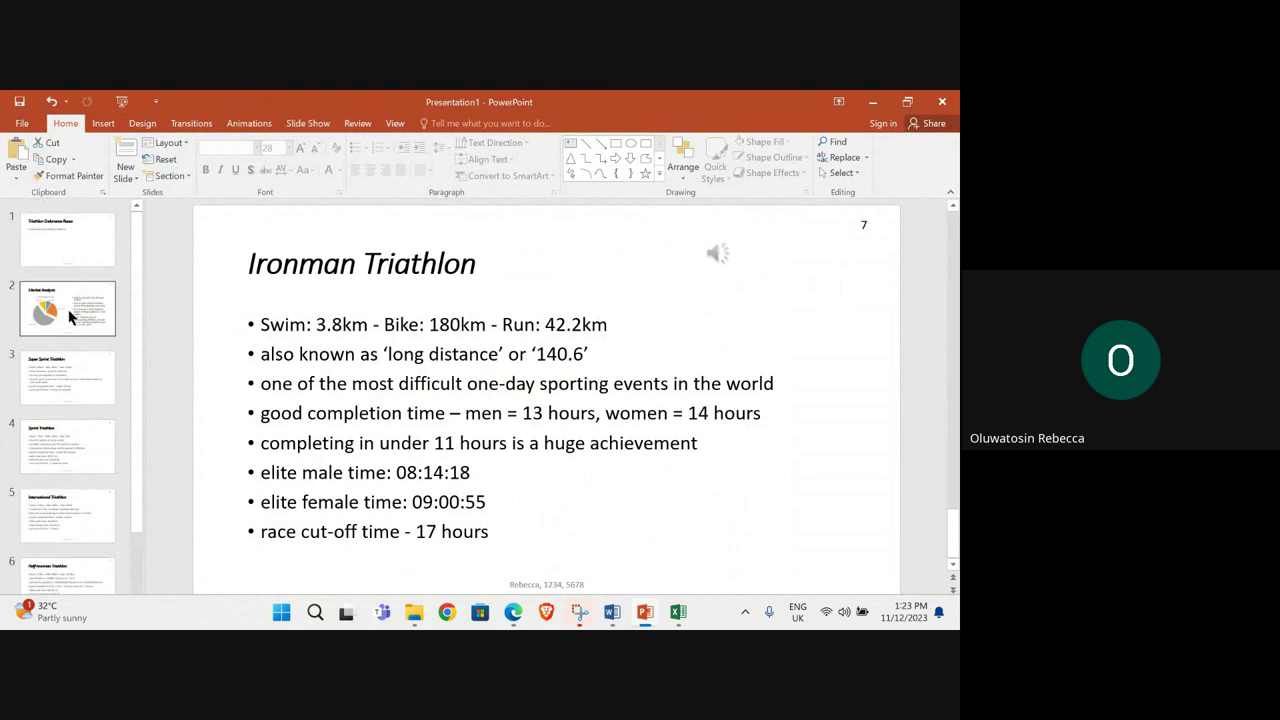
left_click(80, 236)
- Set up the presentation's printout for slides 1-4 as handouts with 2 slides per page
left_click(22, 123)
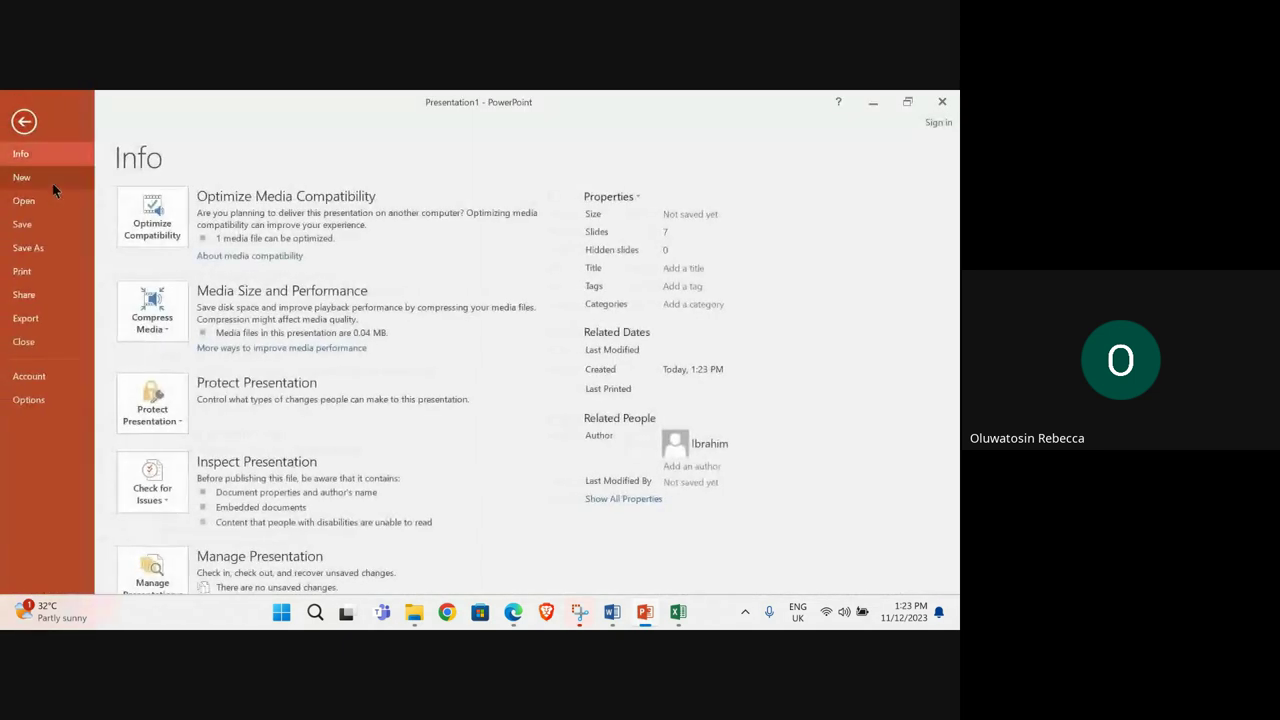
left_click(60, 272)
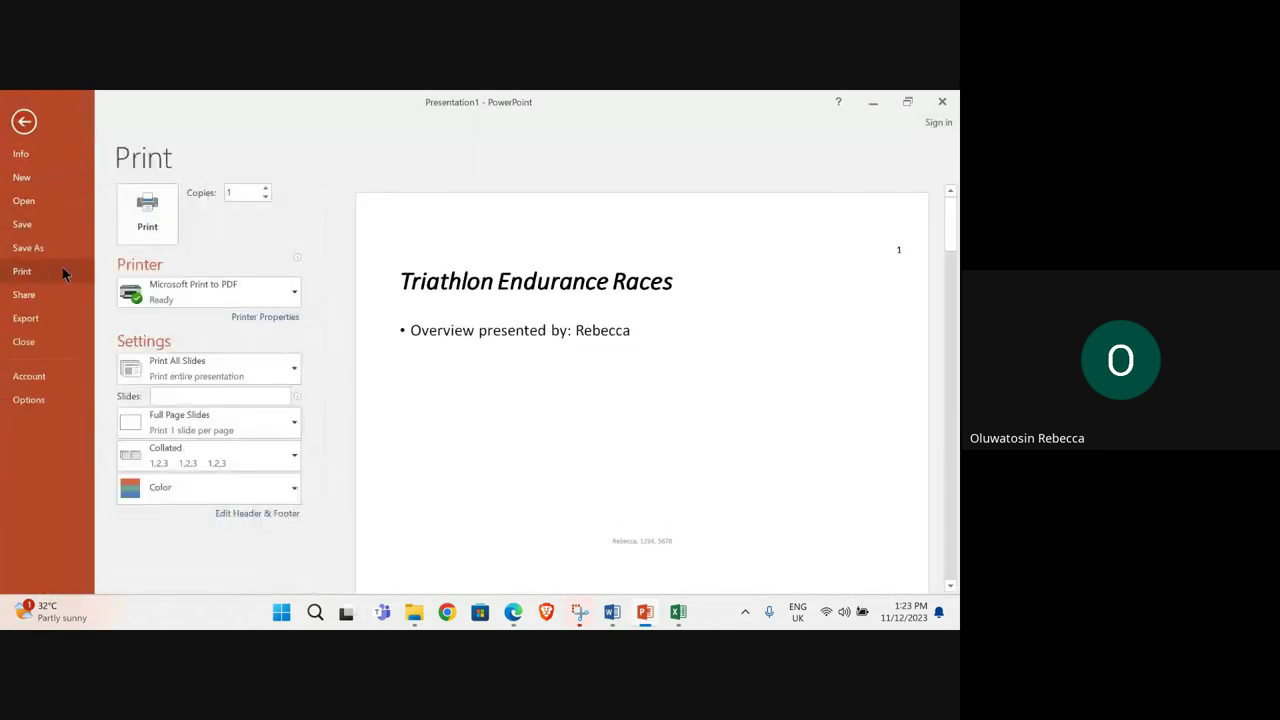
left_click(244, 394)
type("1-4")
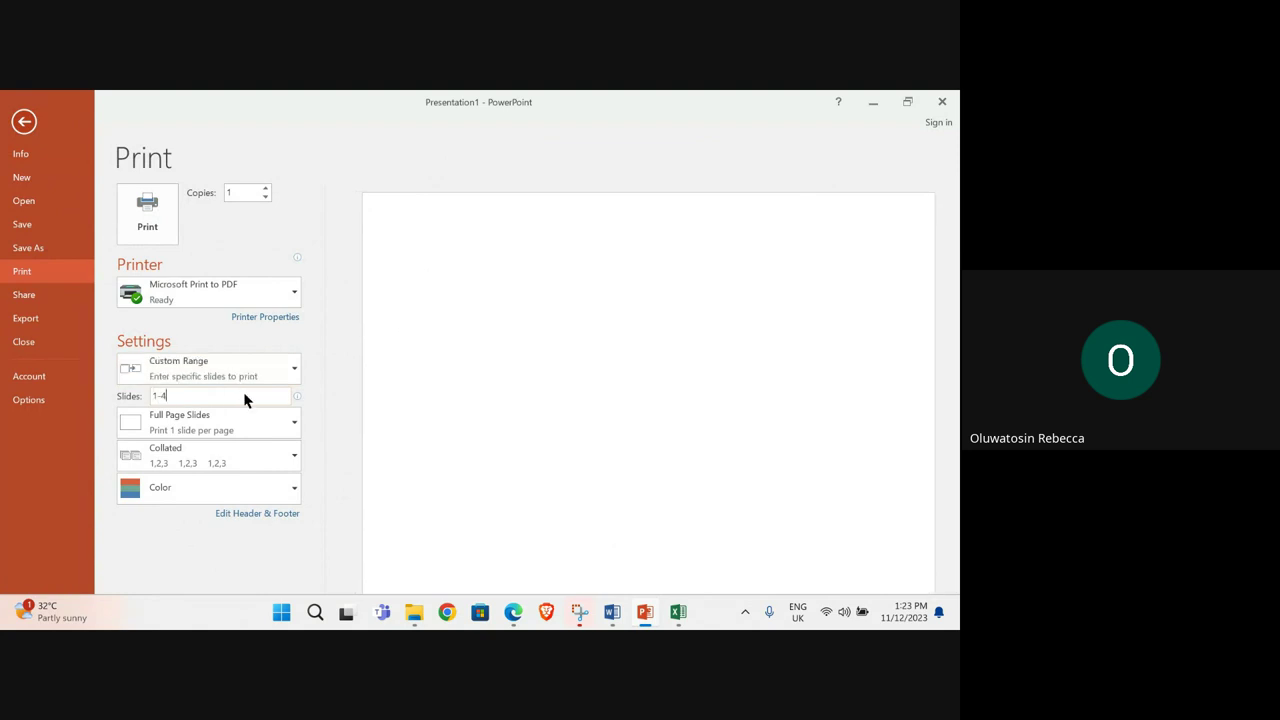
left_click(292, 420)
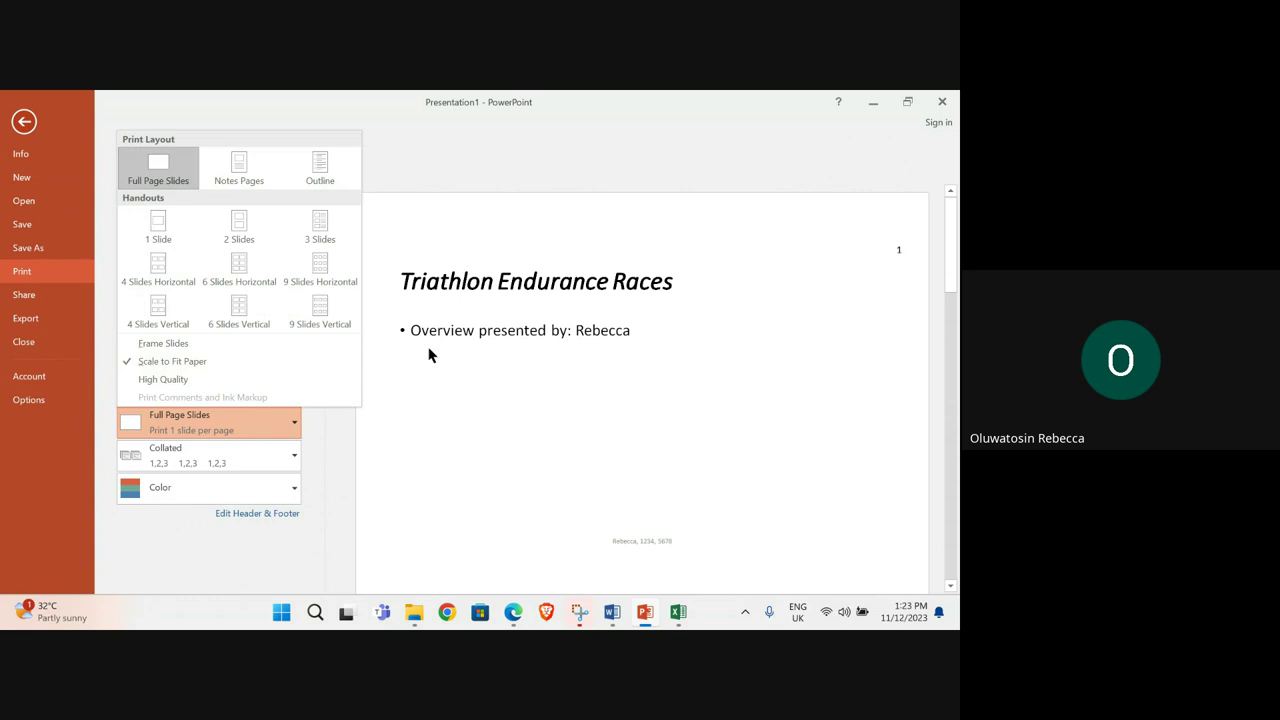
left_click(220, 230)
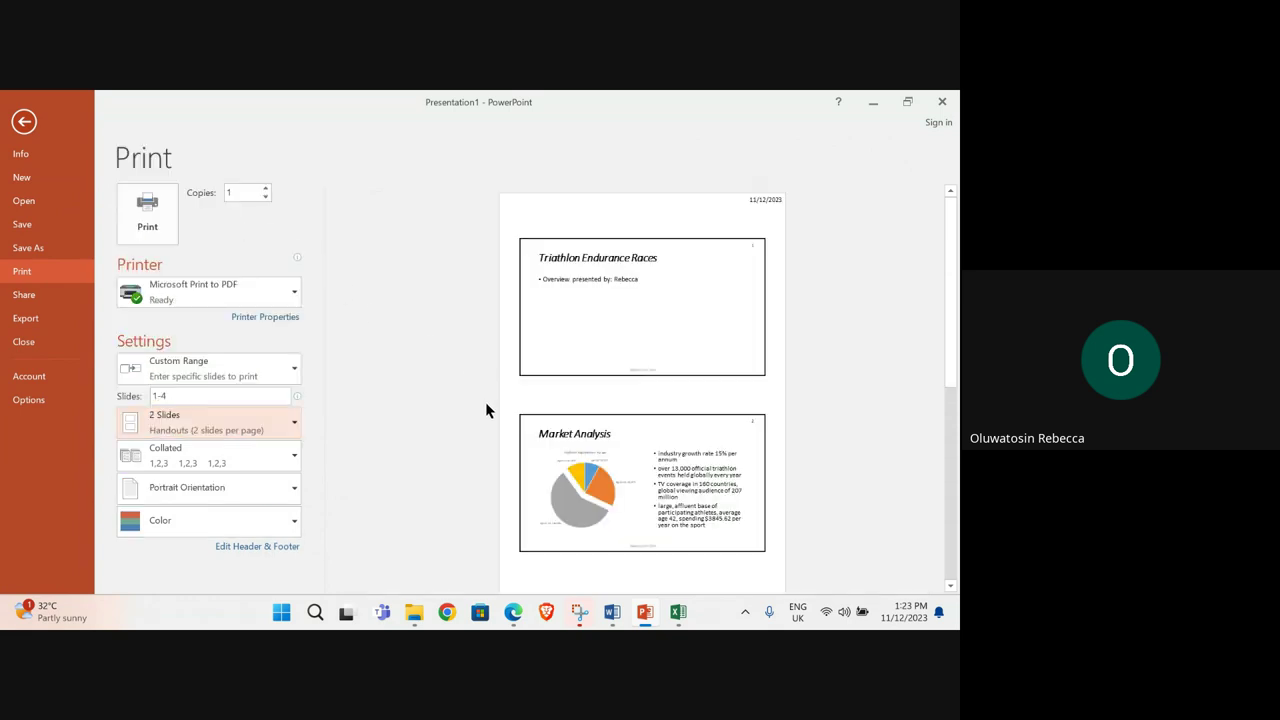